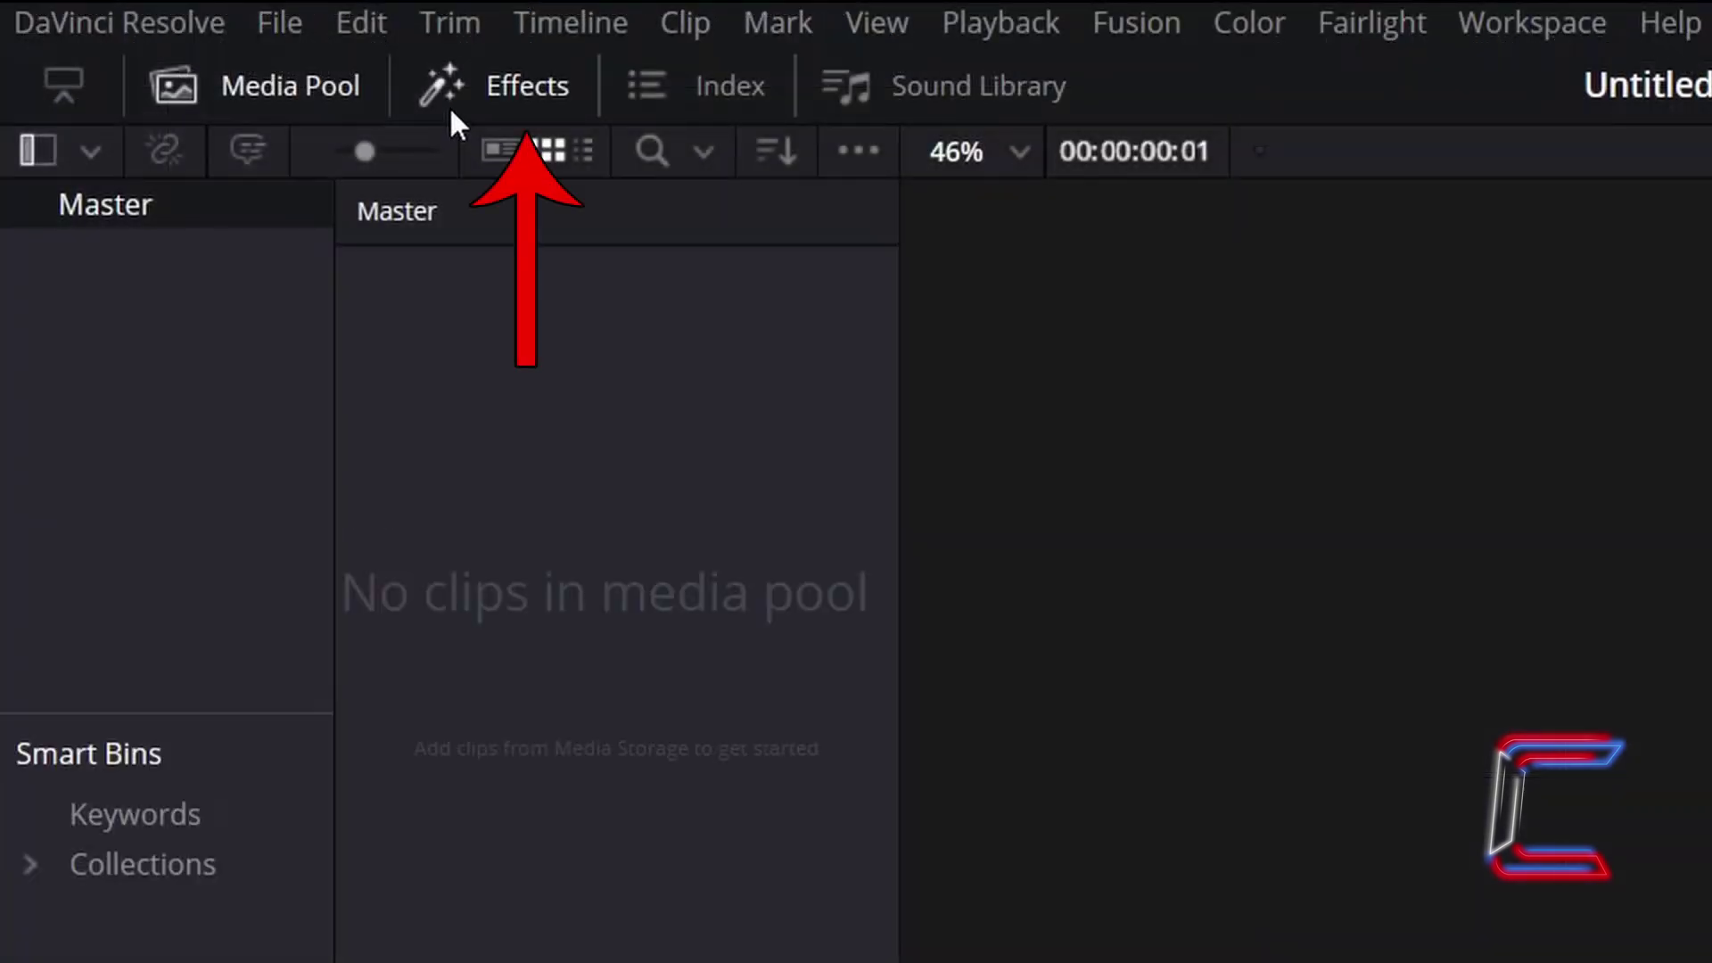
- Open the Effects library and show its Effects category listing Fusion Composition
click(447, 105)
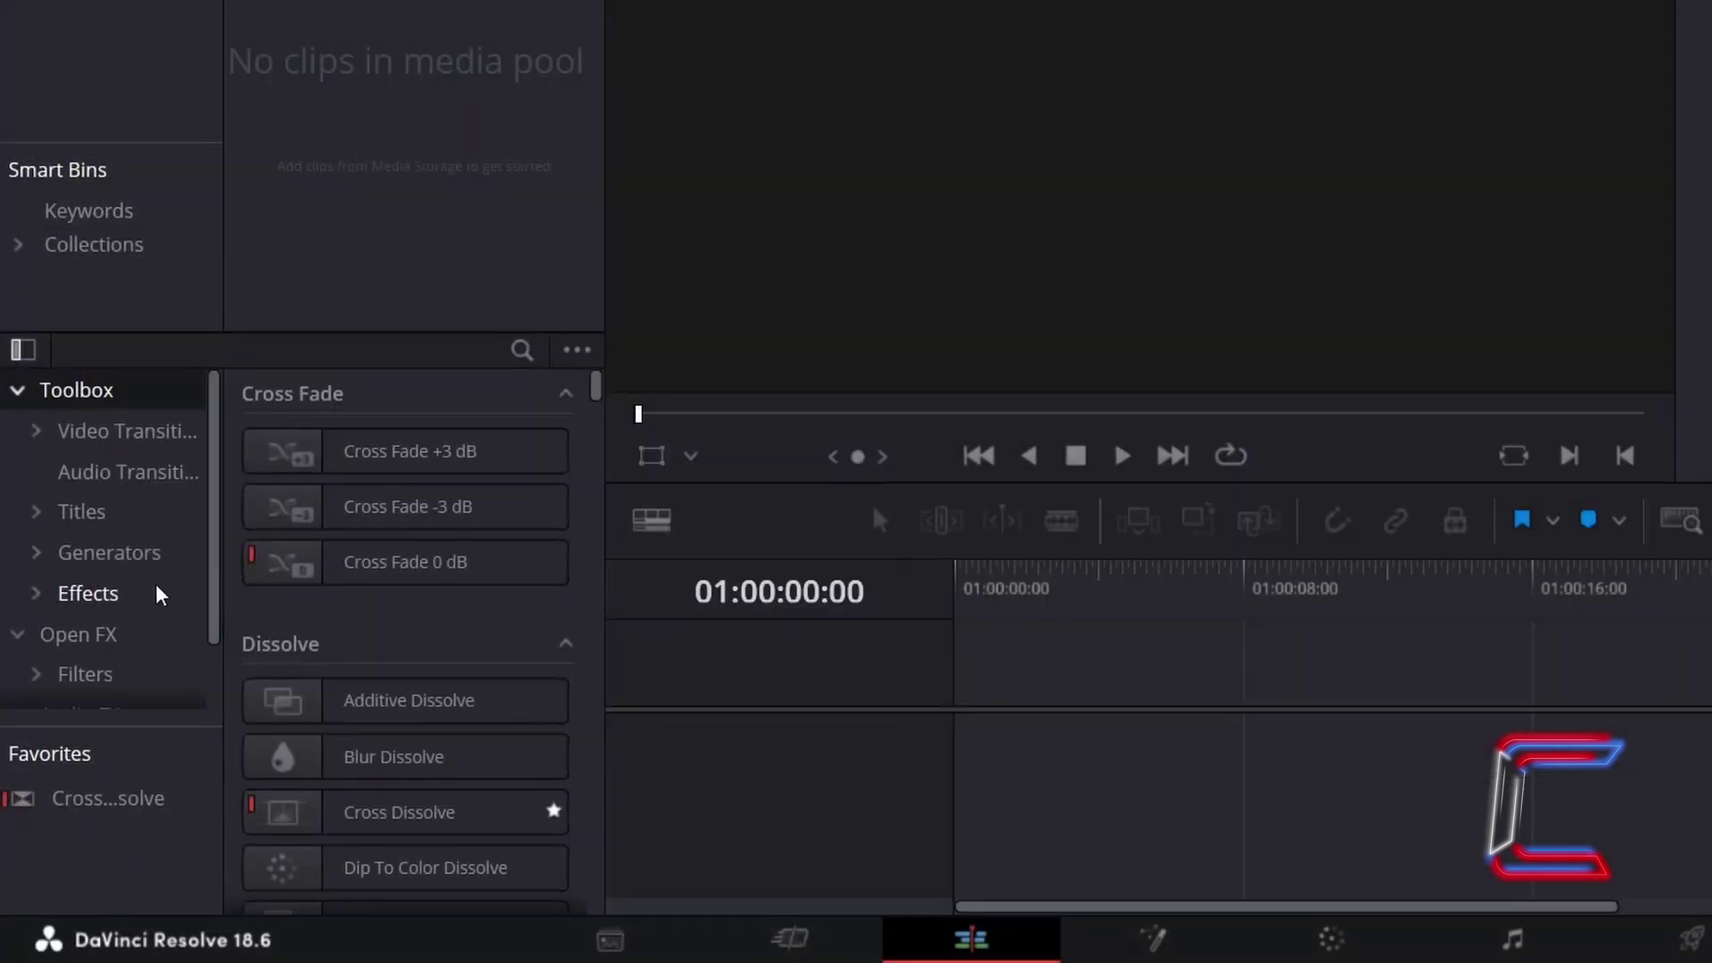
click(161, 595)
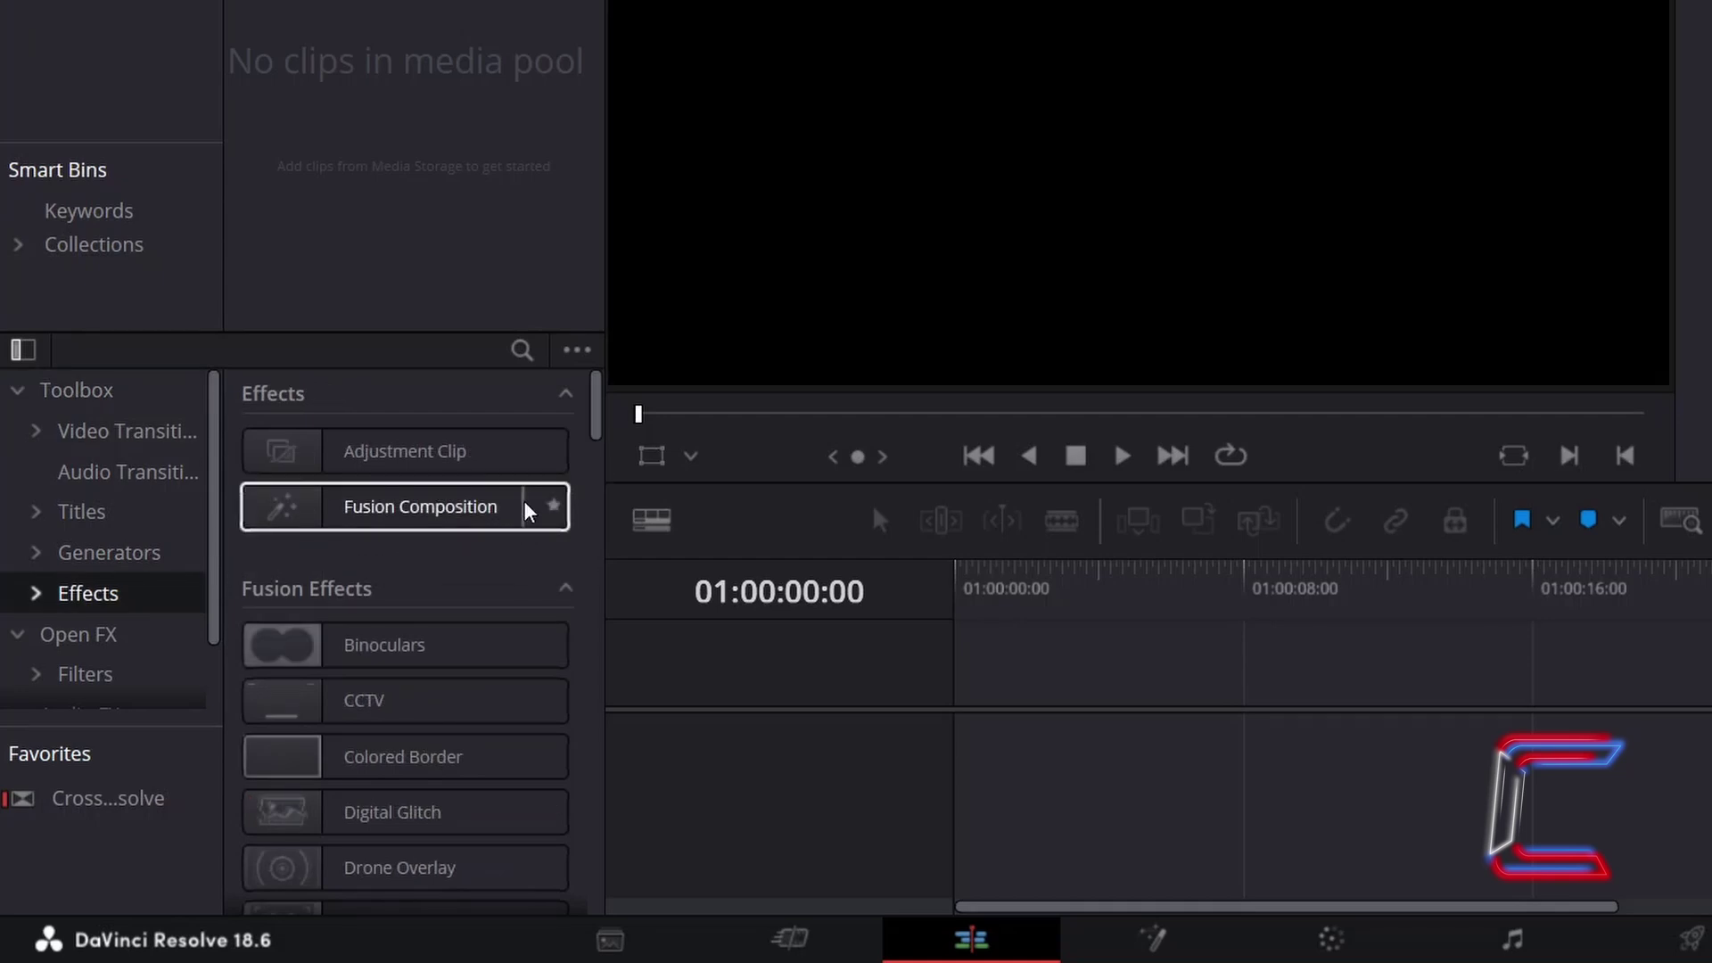
- Drop Fusion Composition onto V1, verify its 5-second duration, and open it on the Fusion page
drag(527, 511, 1052, 814)
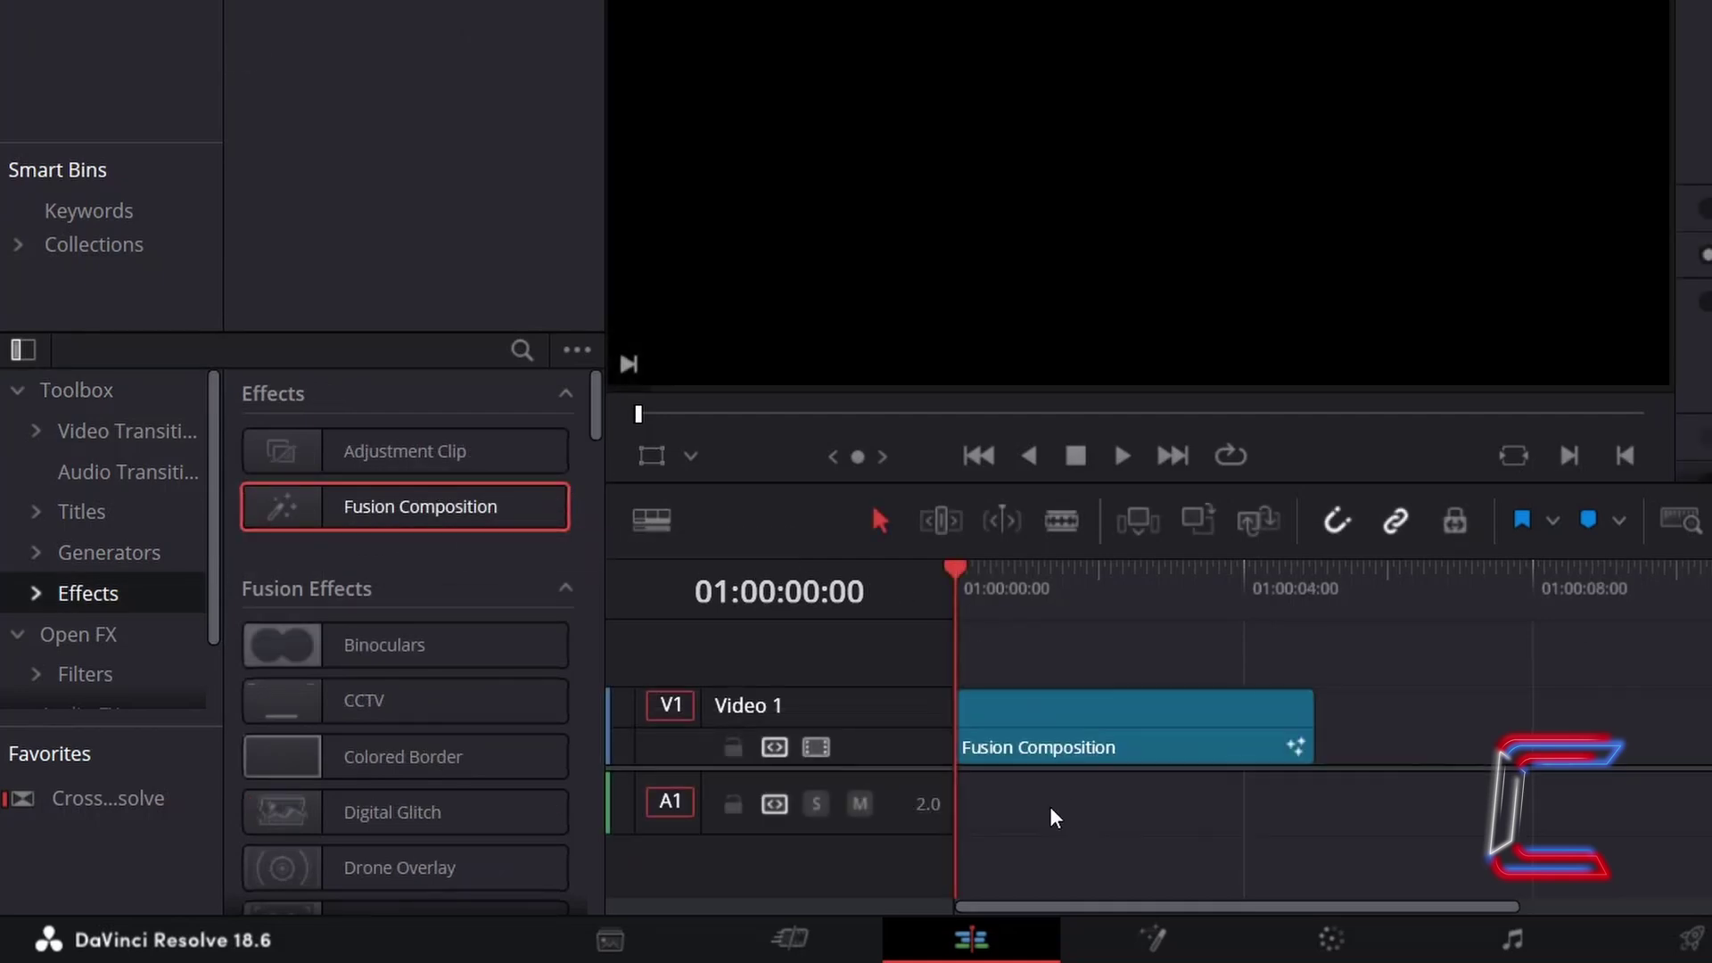
key(End)
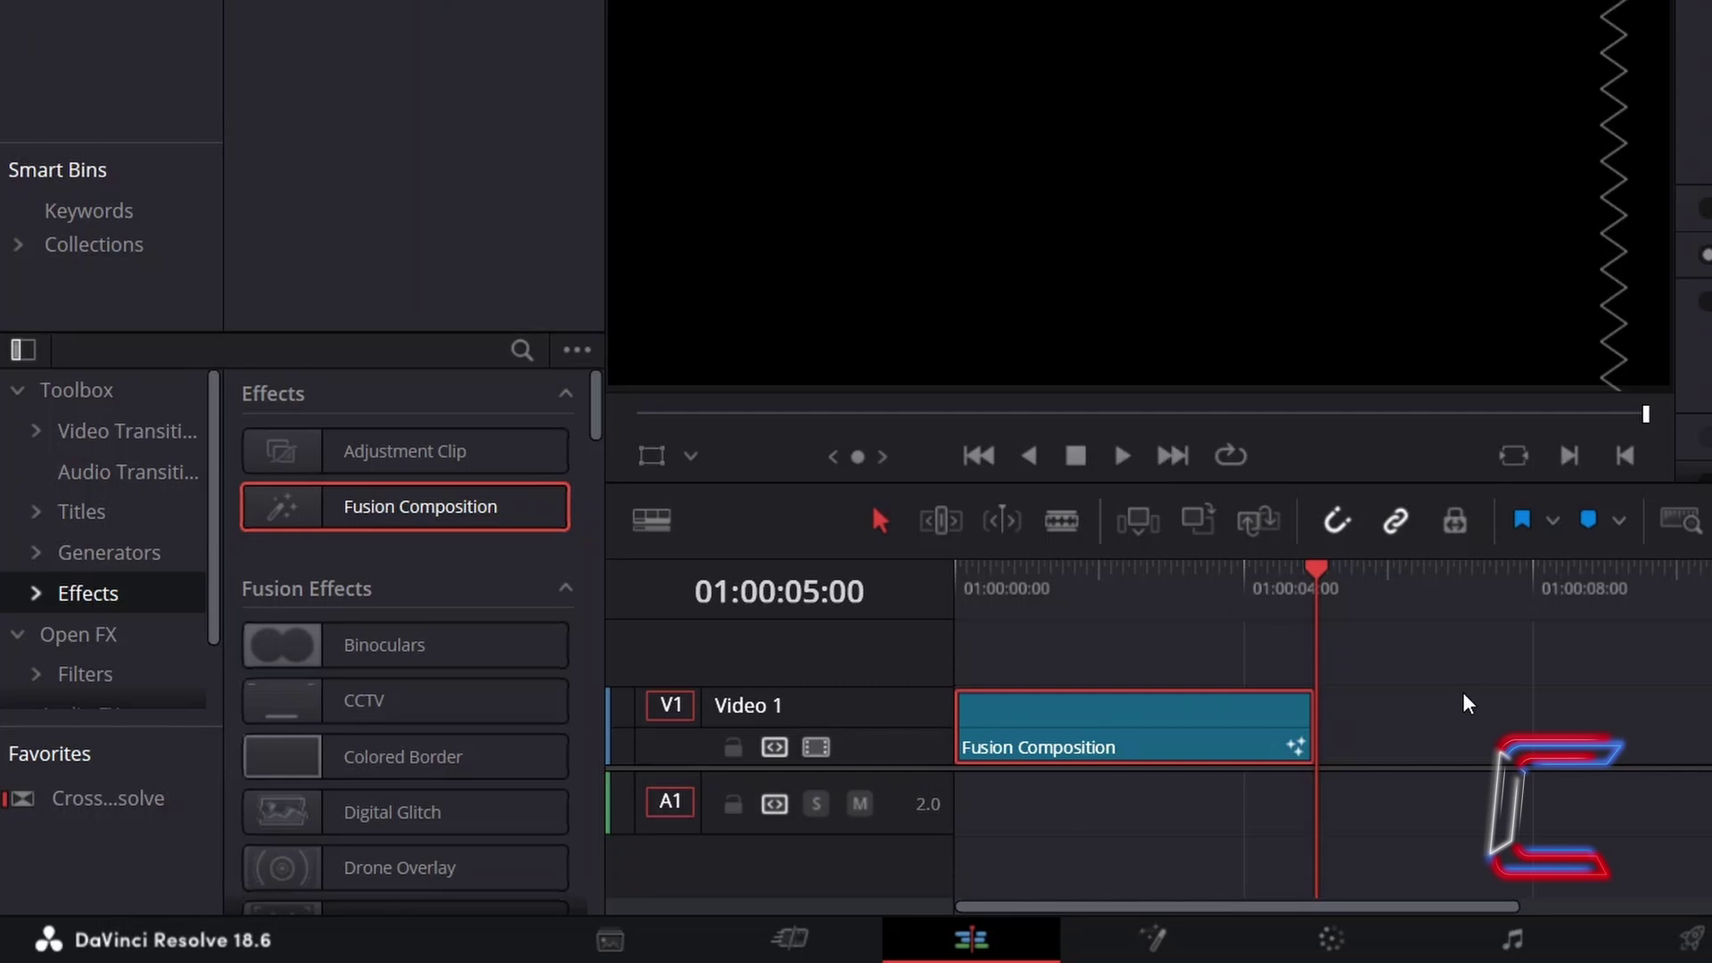
key(ctrl+d)
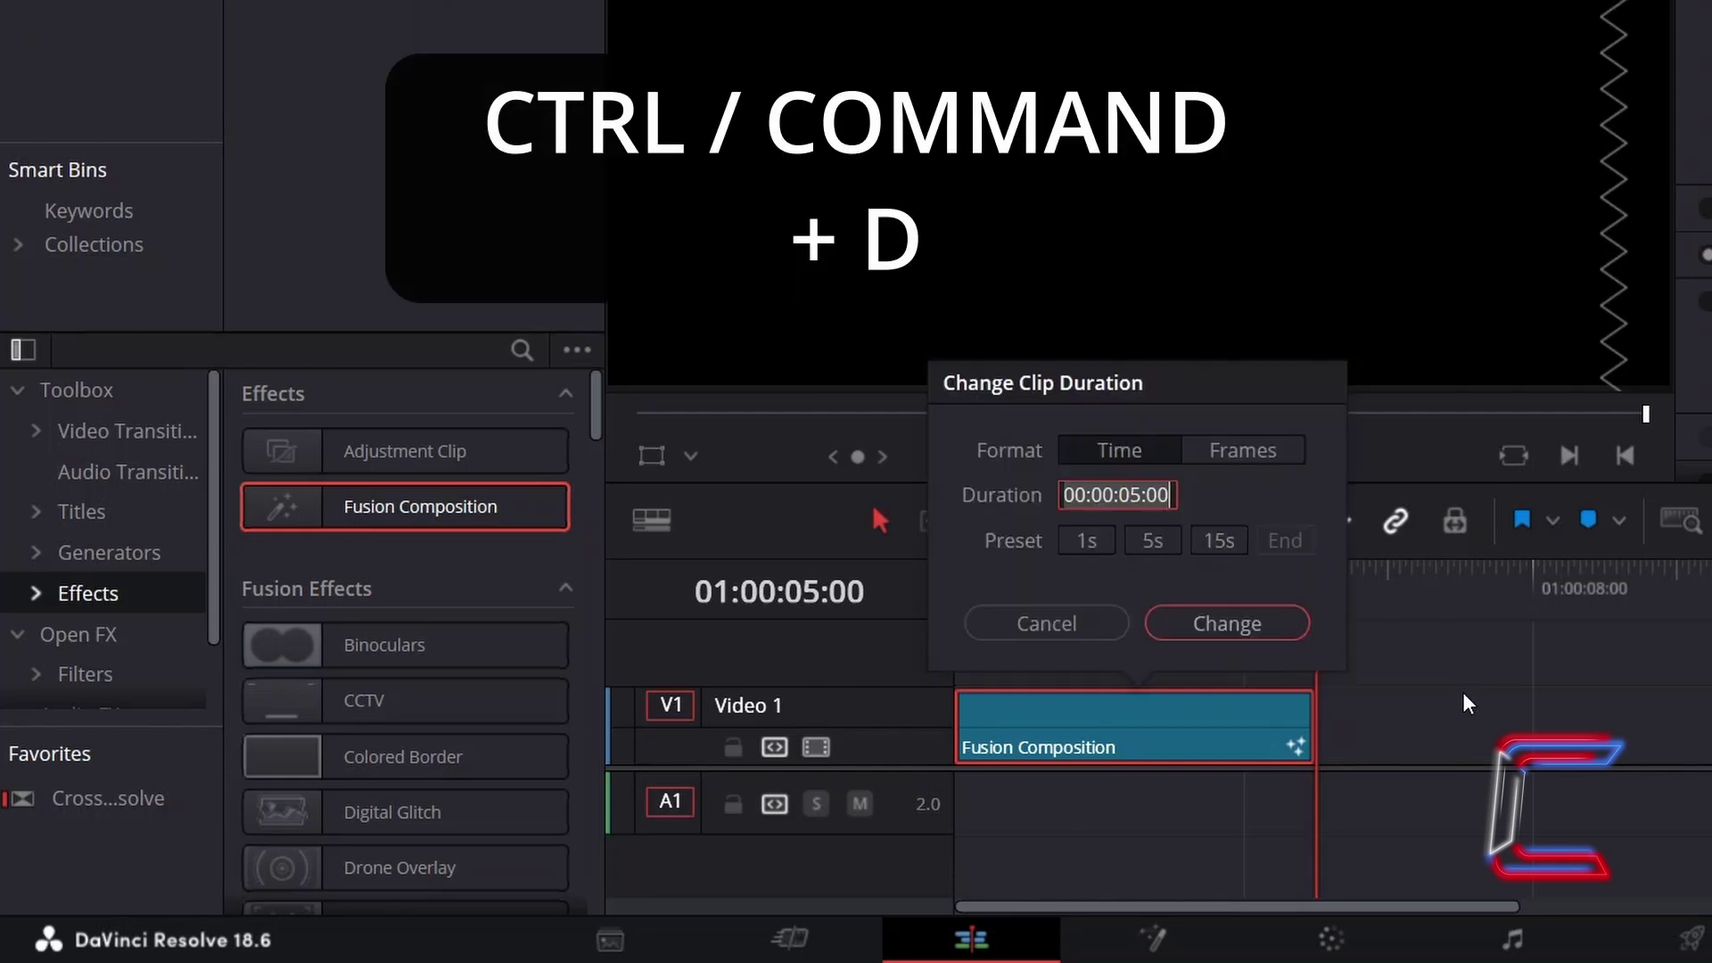
click(1023, 638)
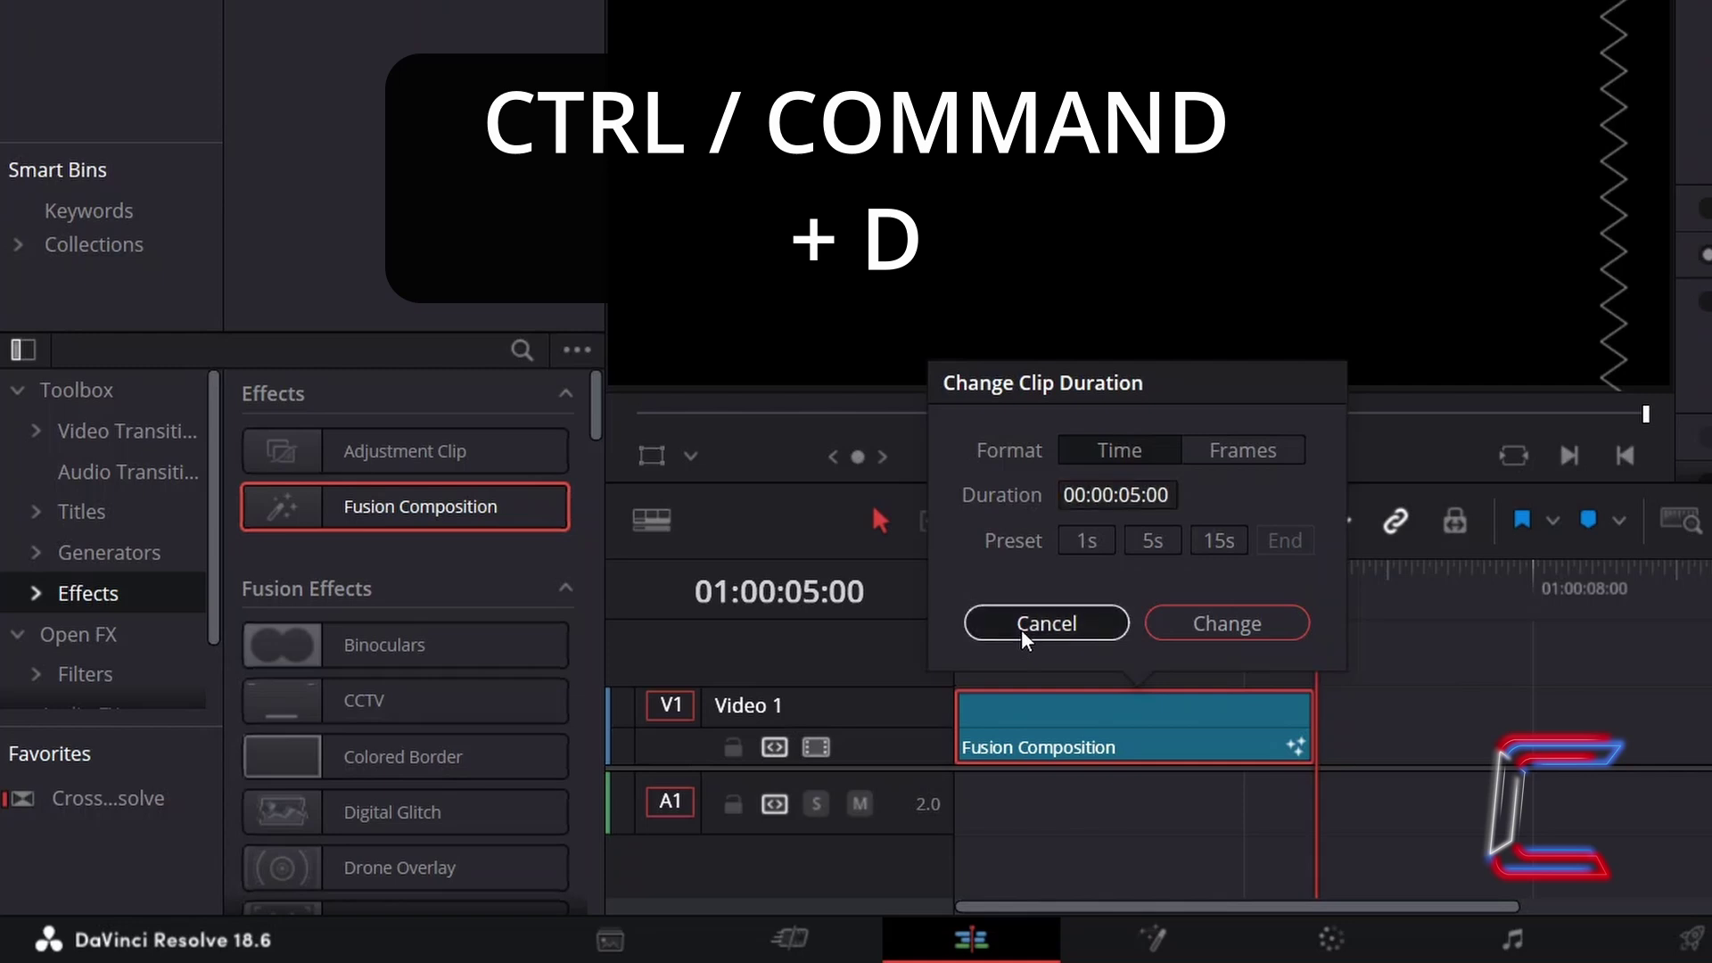
right_click(1117, 711)
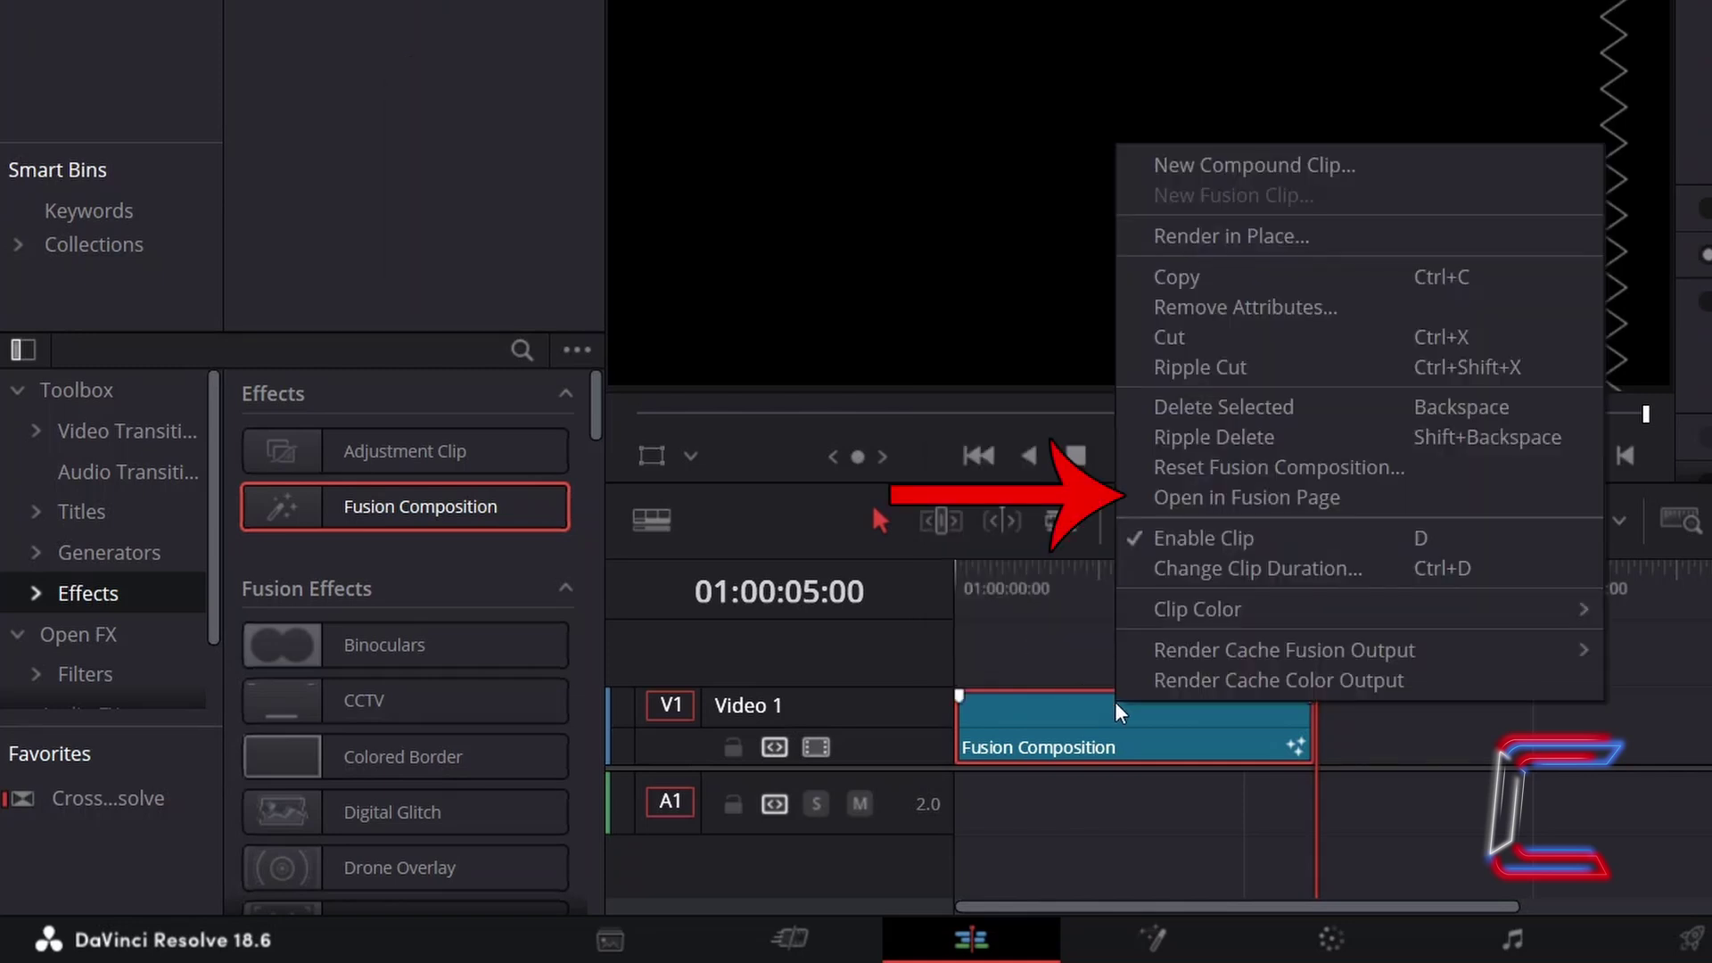
click(1348, 496)
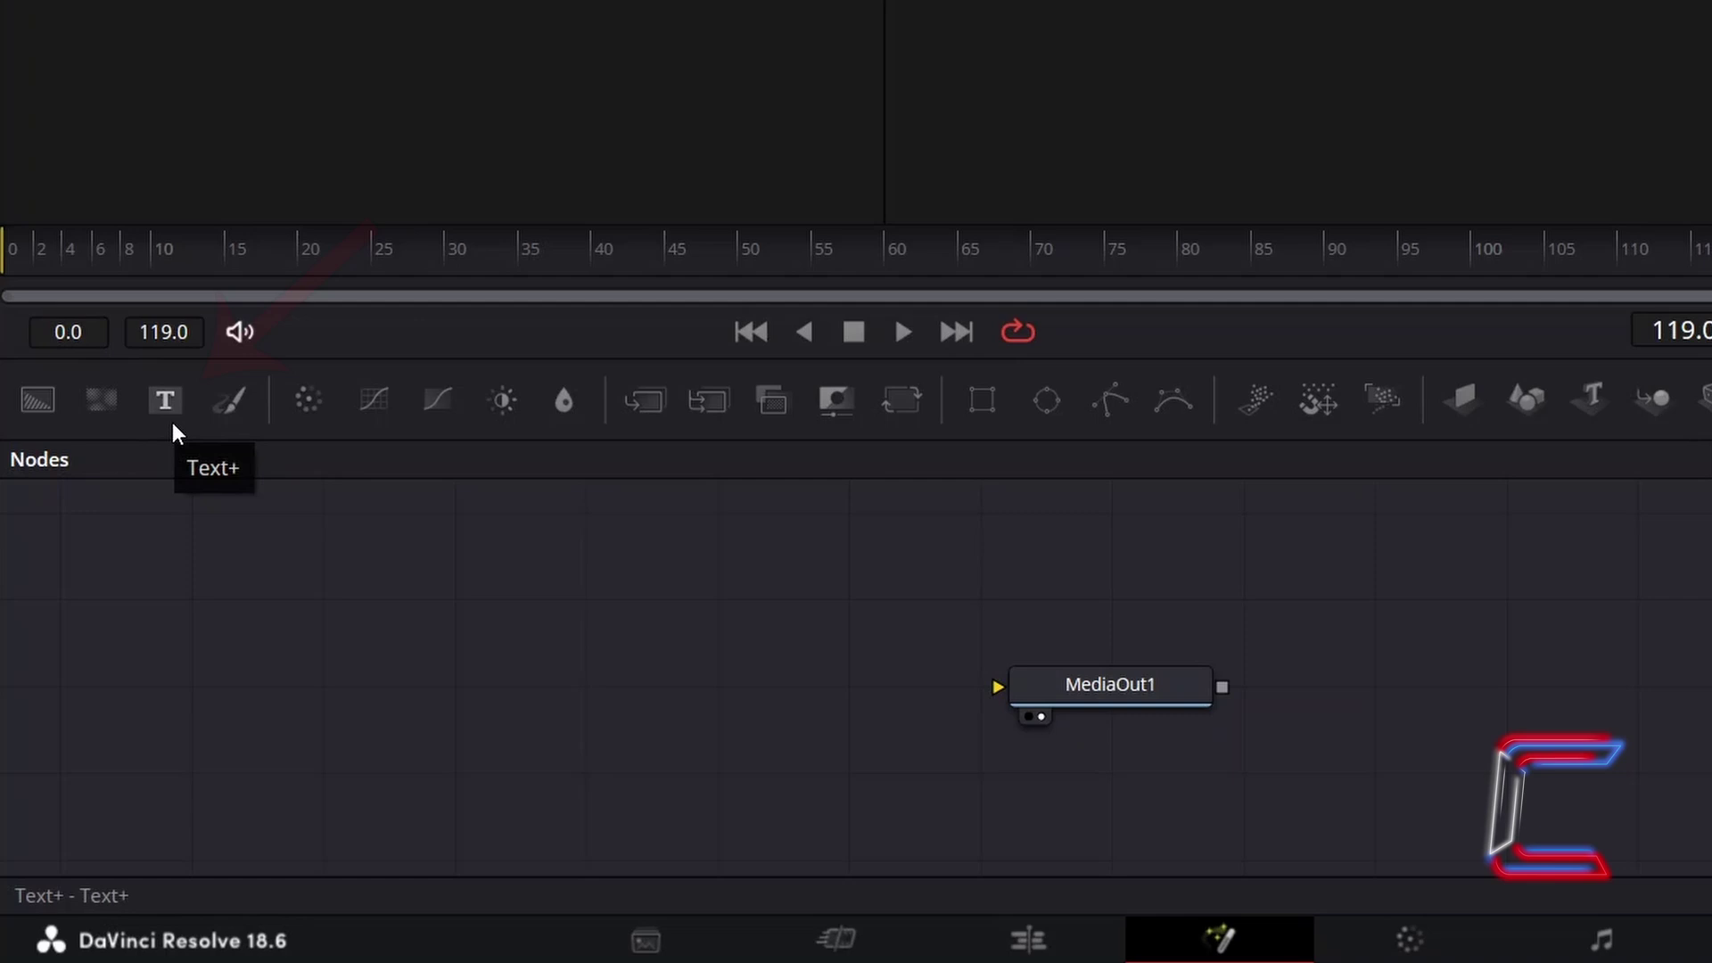
- Add a Text+ node (Text1) and link its output to MediaOut1's input
click(173, 422)
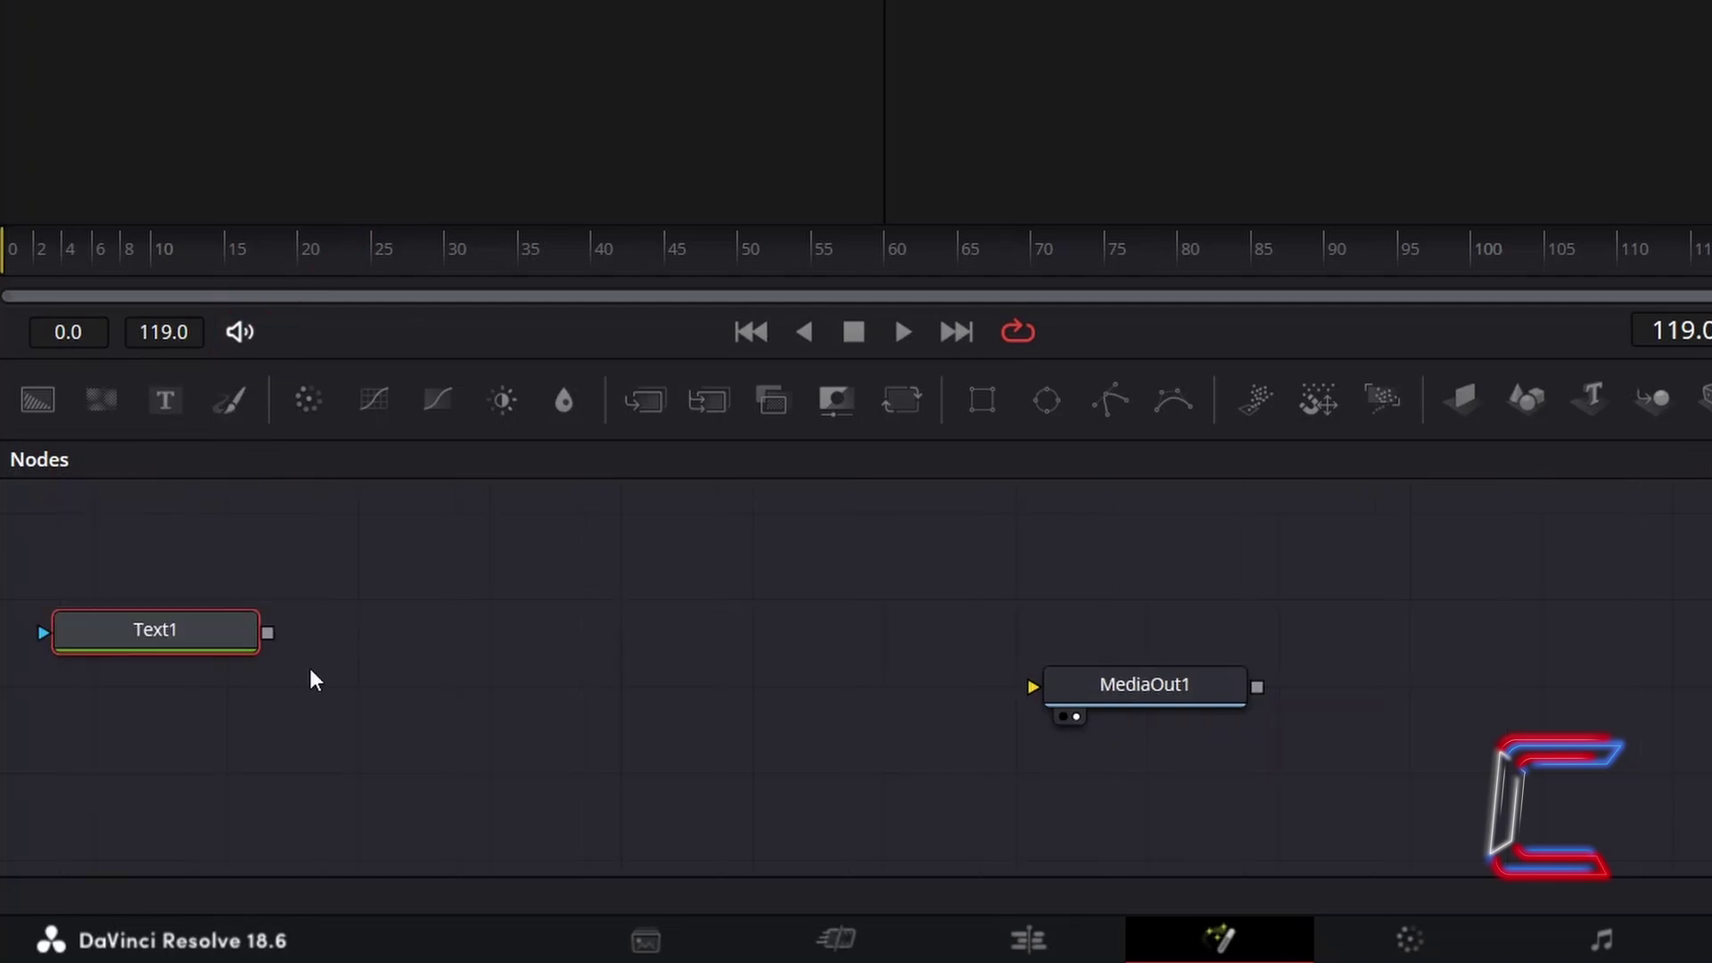
drag(268, 633, 1041, 683)
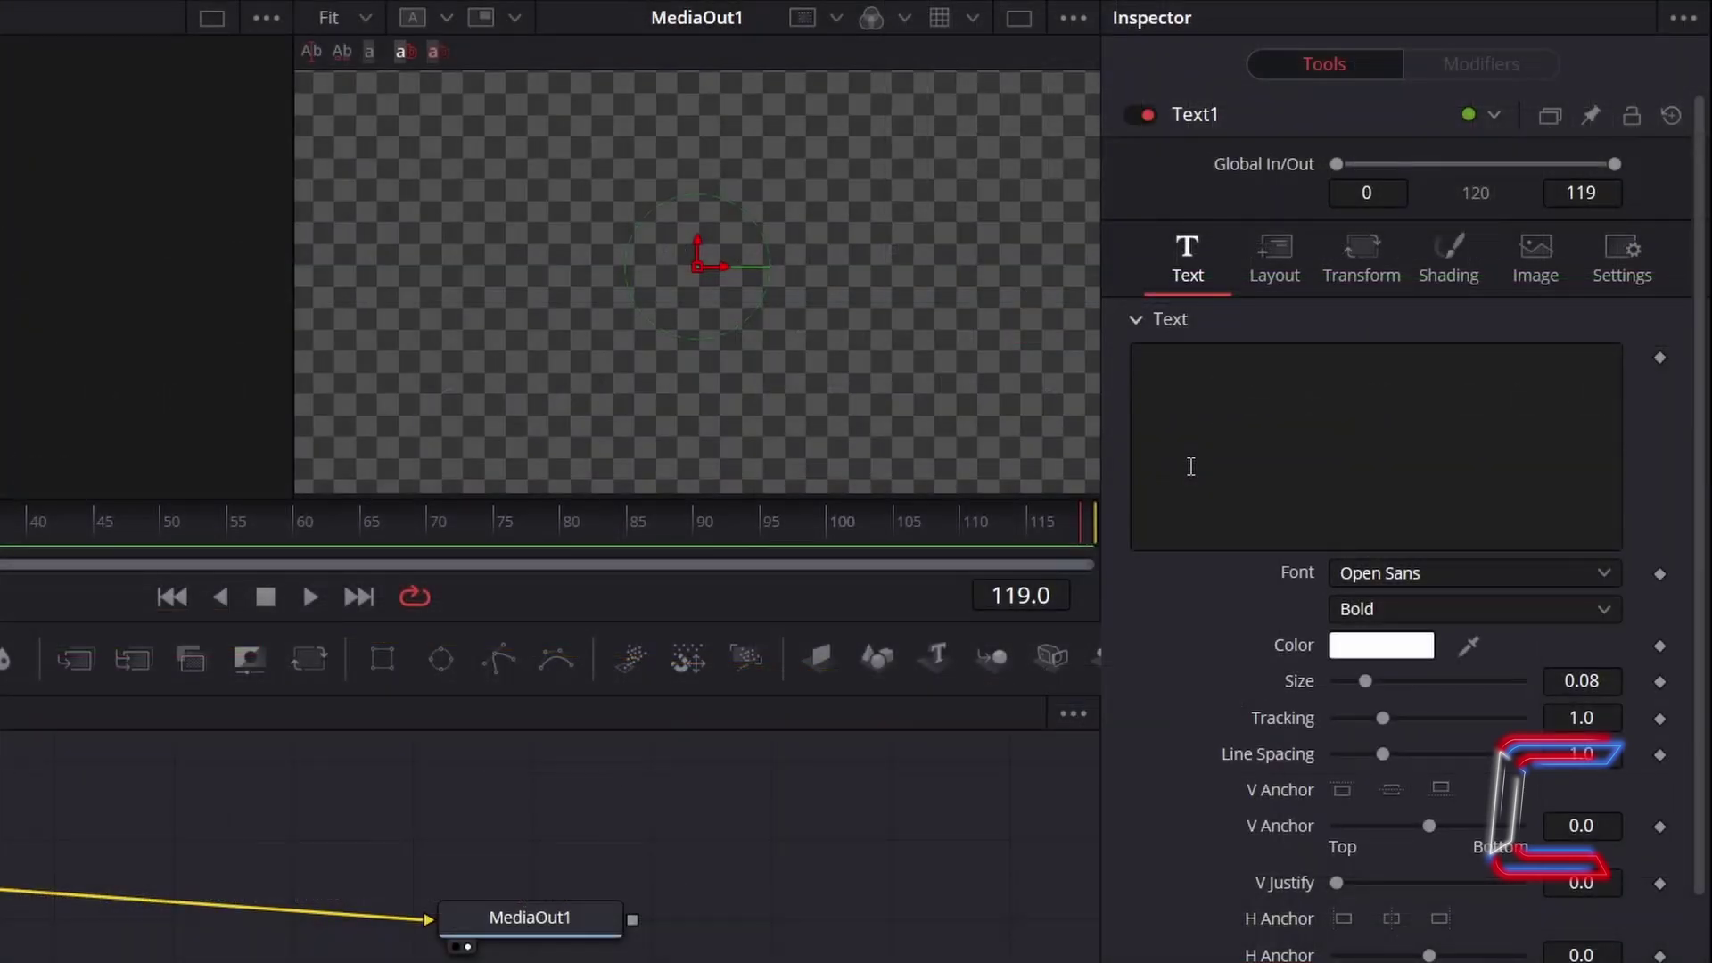
- Enter CONTI as the title text, with font Chaparral Pro and size 0.34
click(1185, 471)
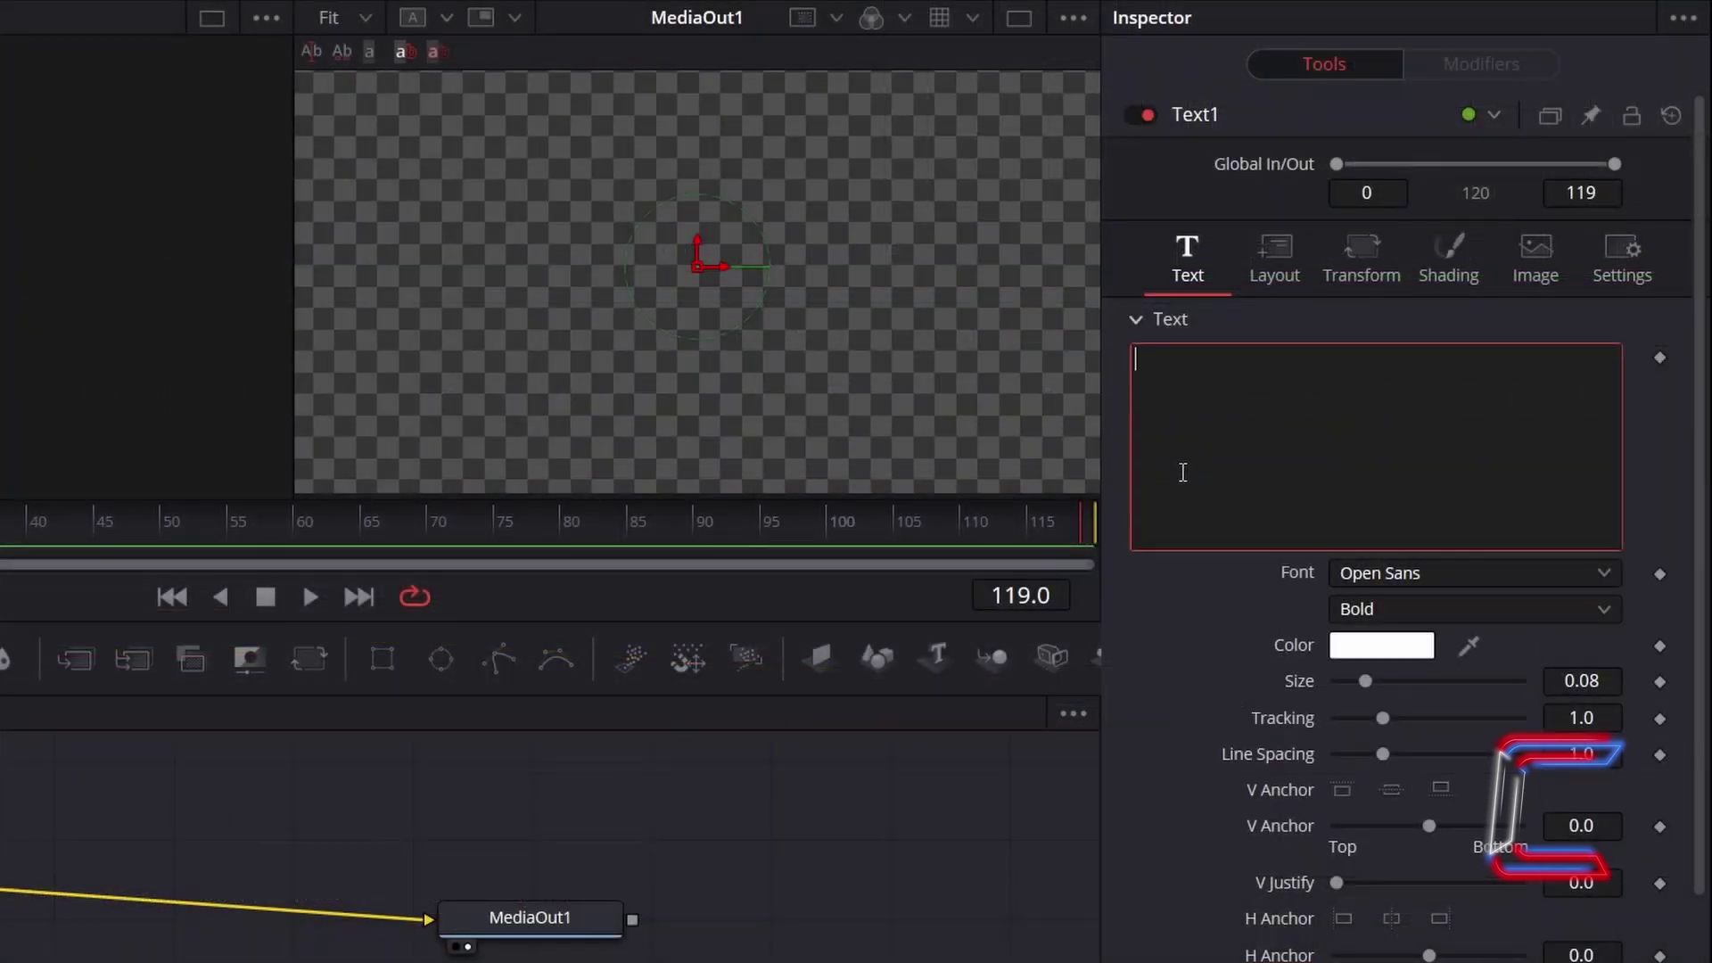
text(CONTI)
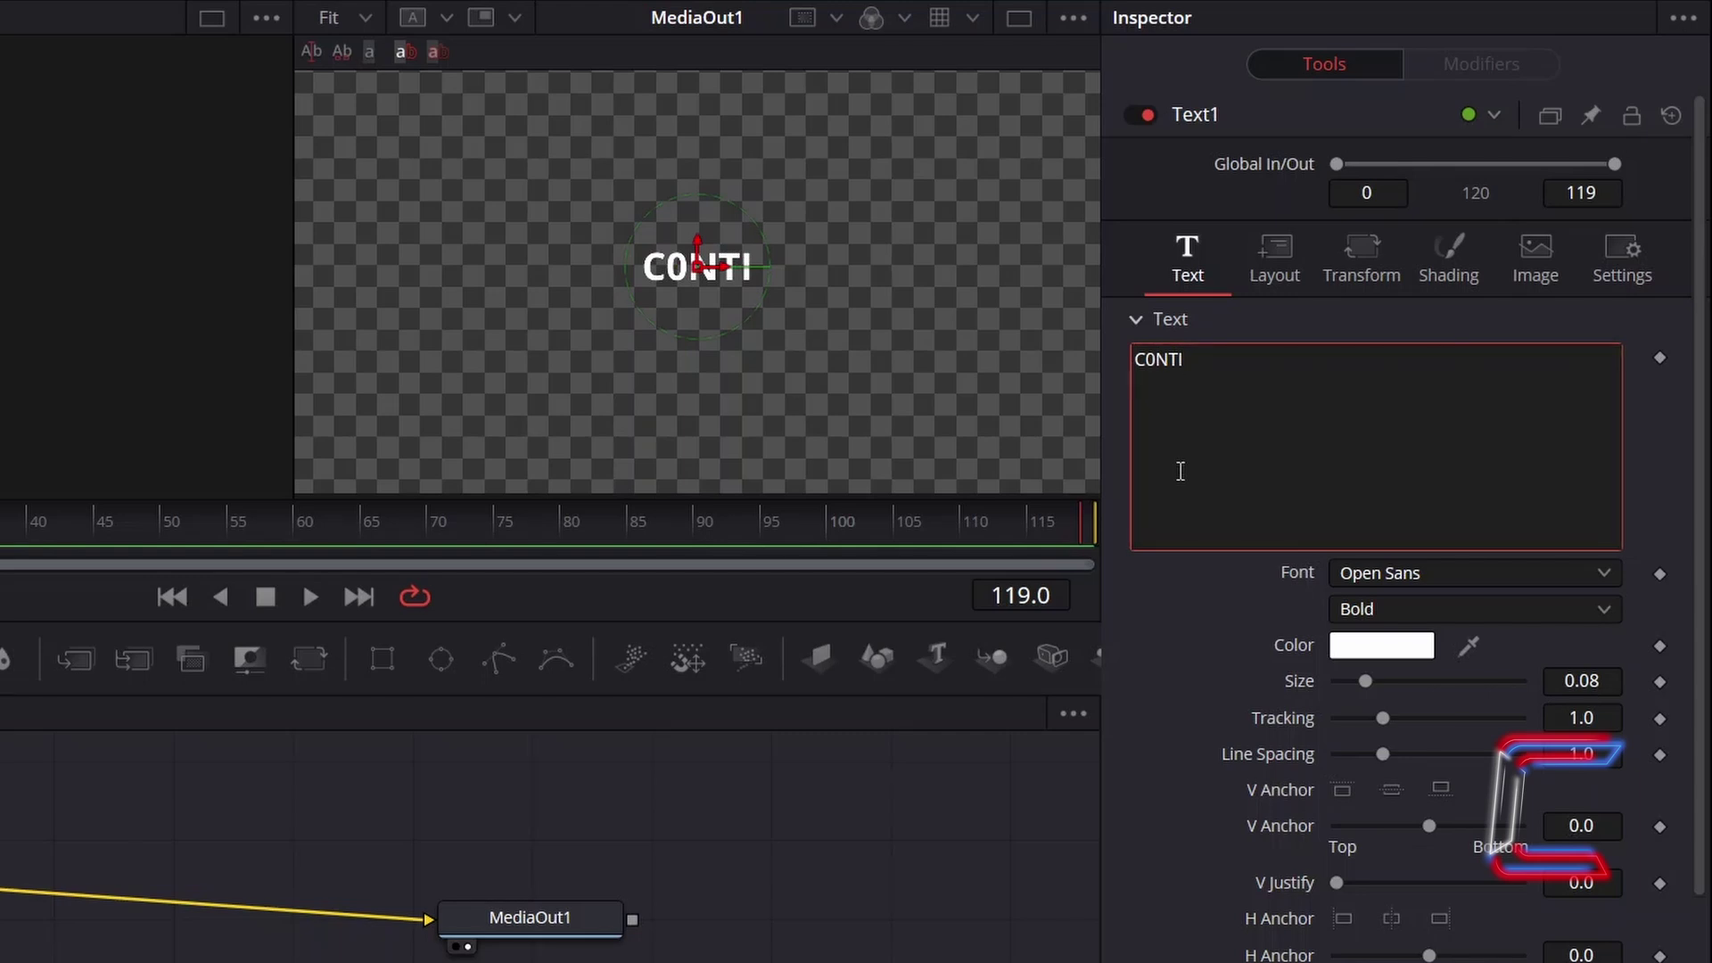
click(1605, 575)
click(1414, 143)
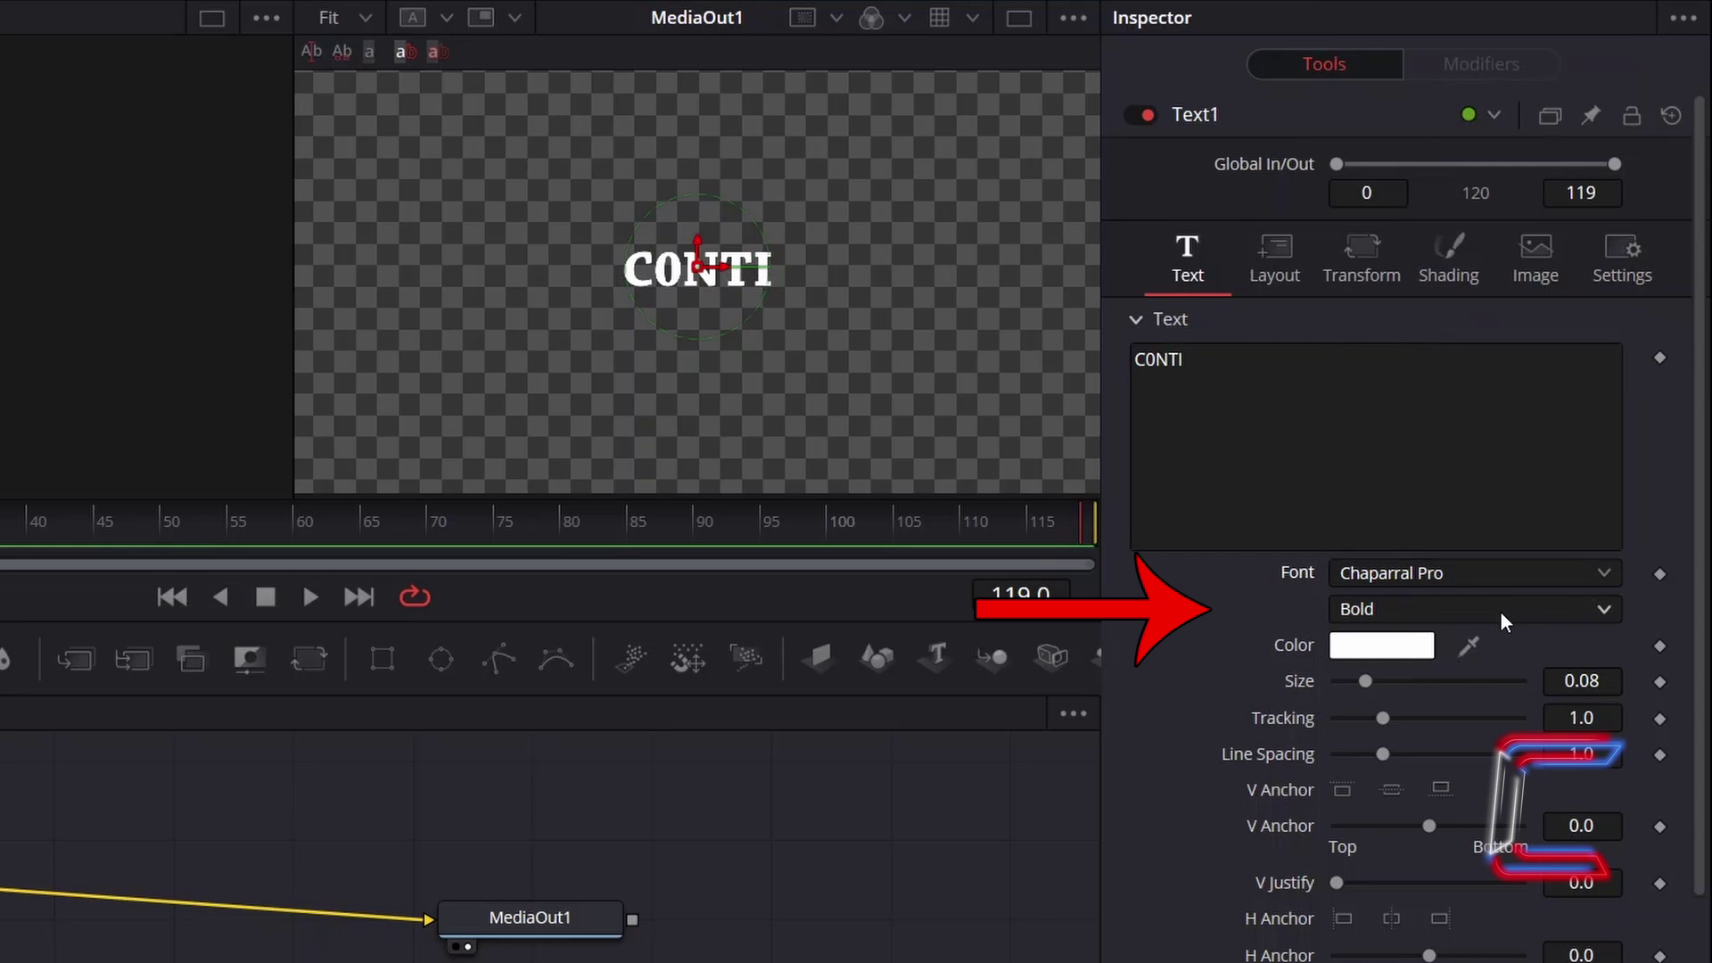
click(1602, 683)
text(0.34)
key(Tab)
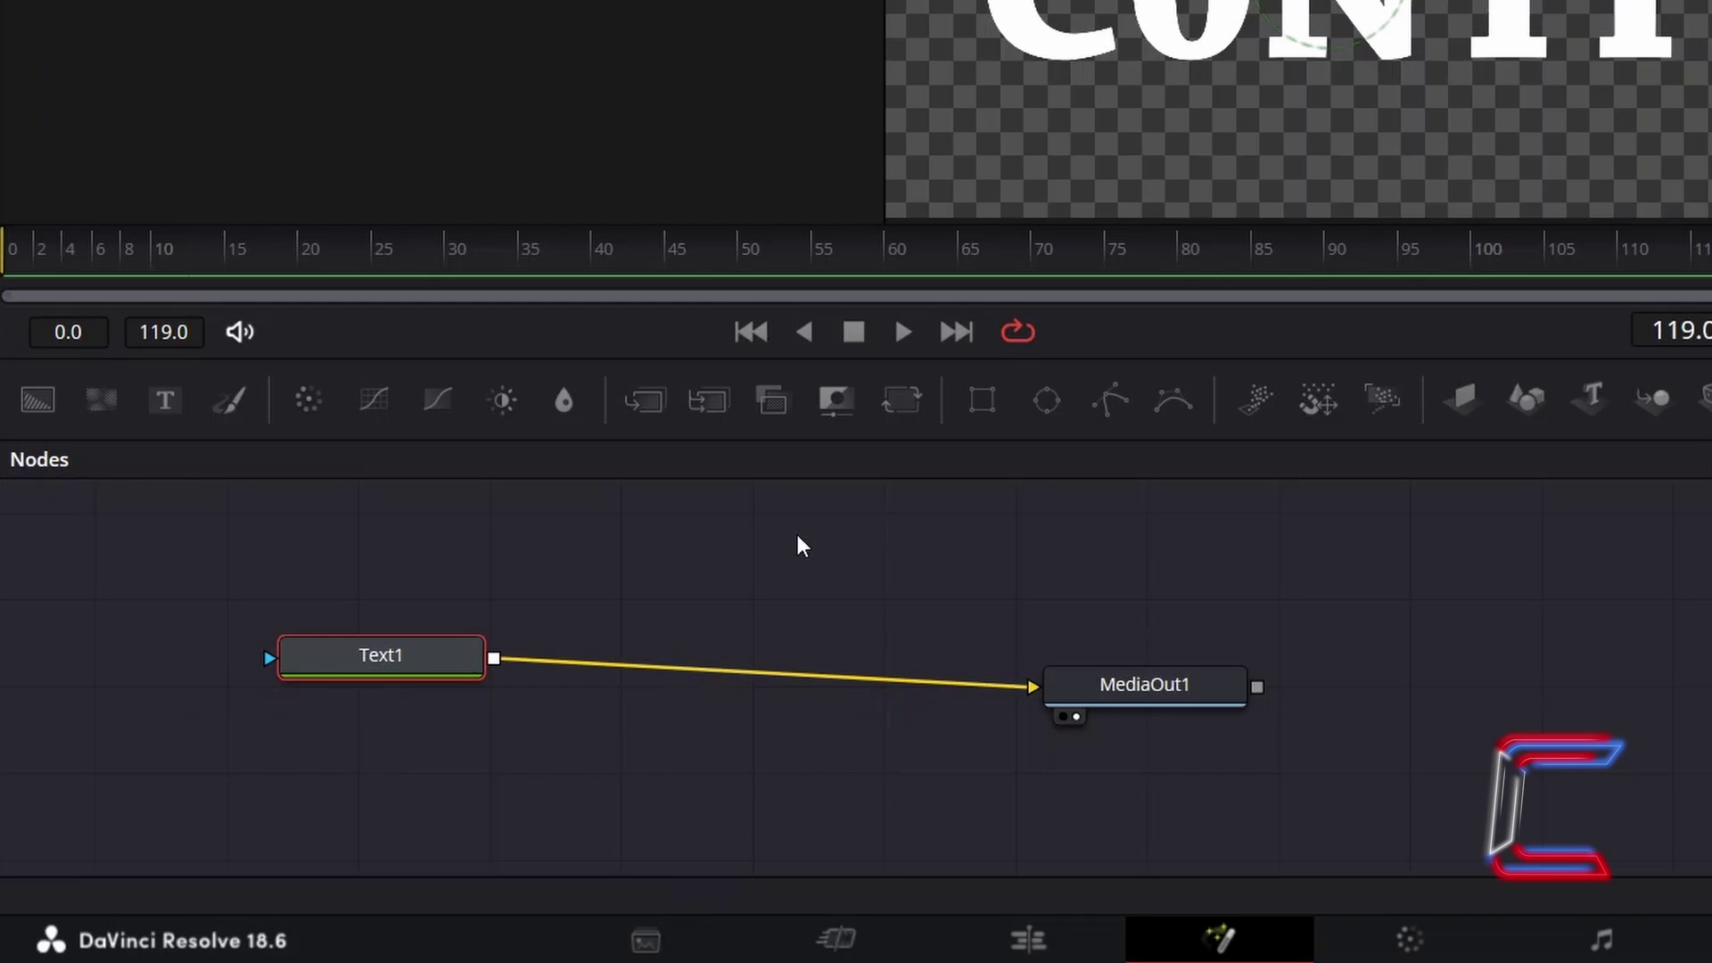
- Add a standalone Polygon1 mask node and zoom the viewer out to 25% around CONTI
click(799, 544)
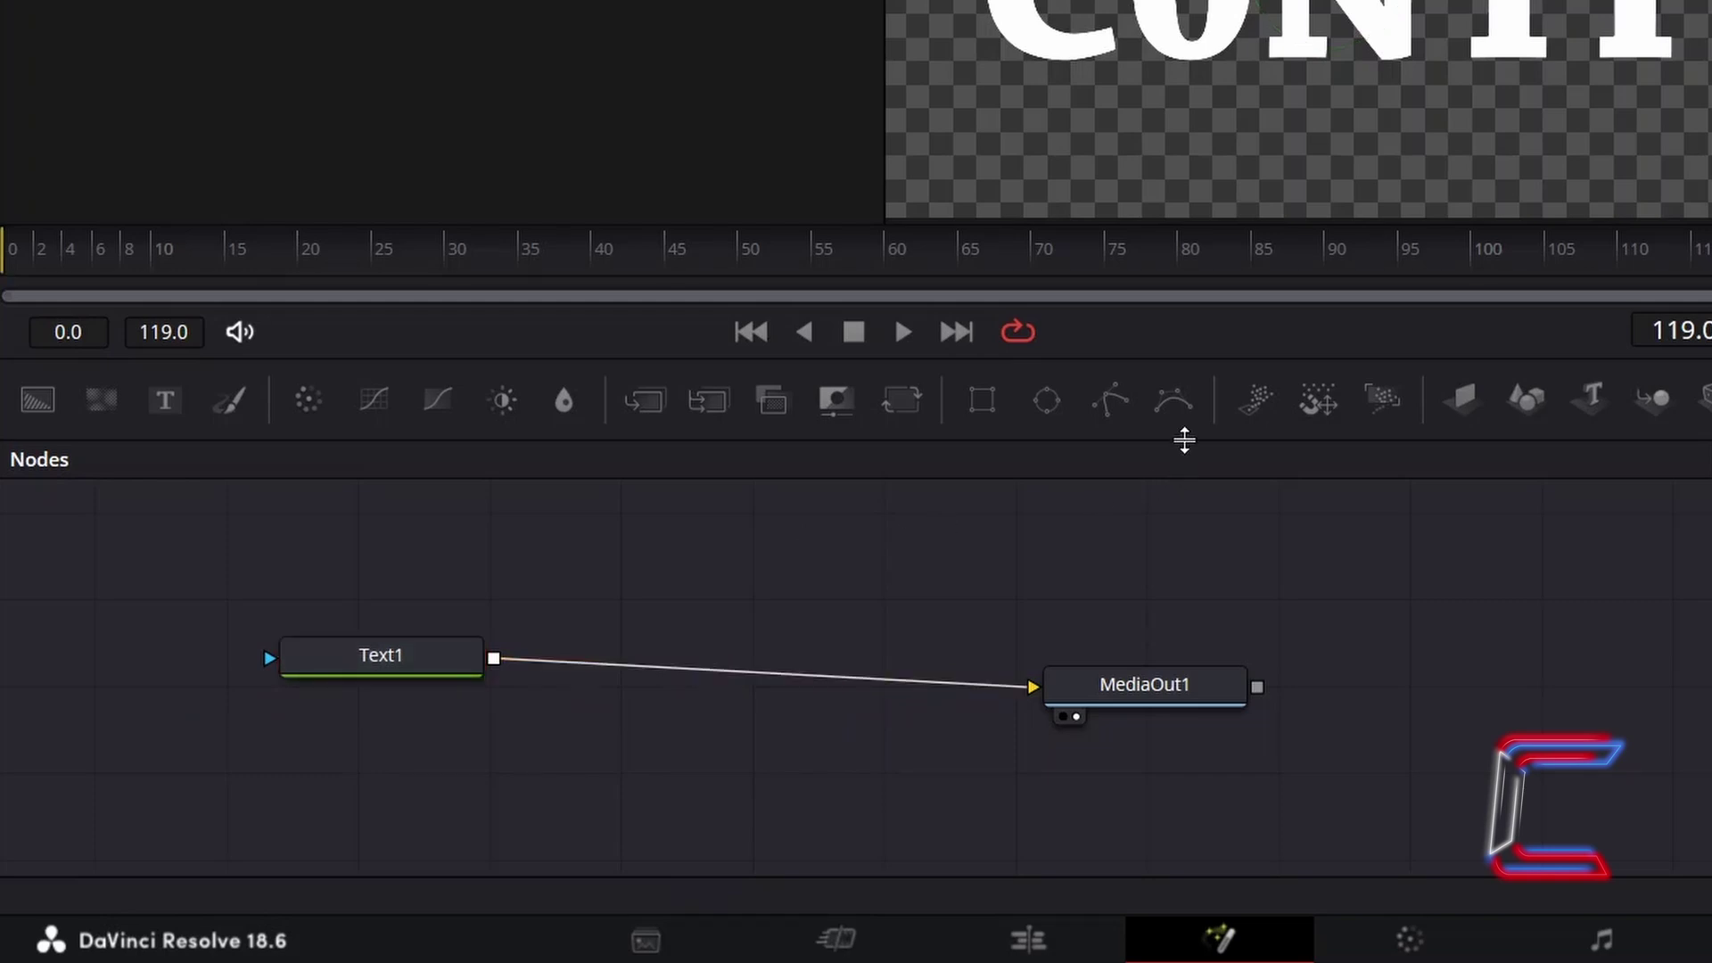
click(1115, 419)
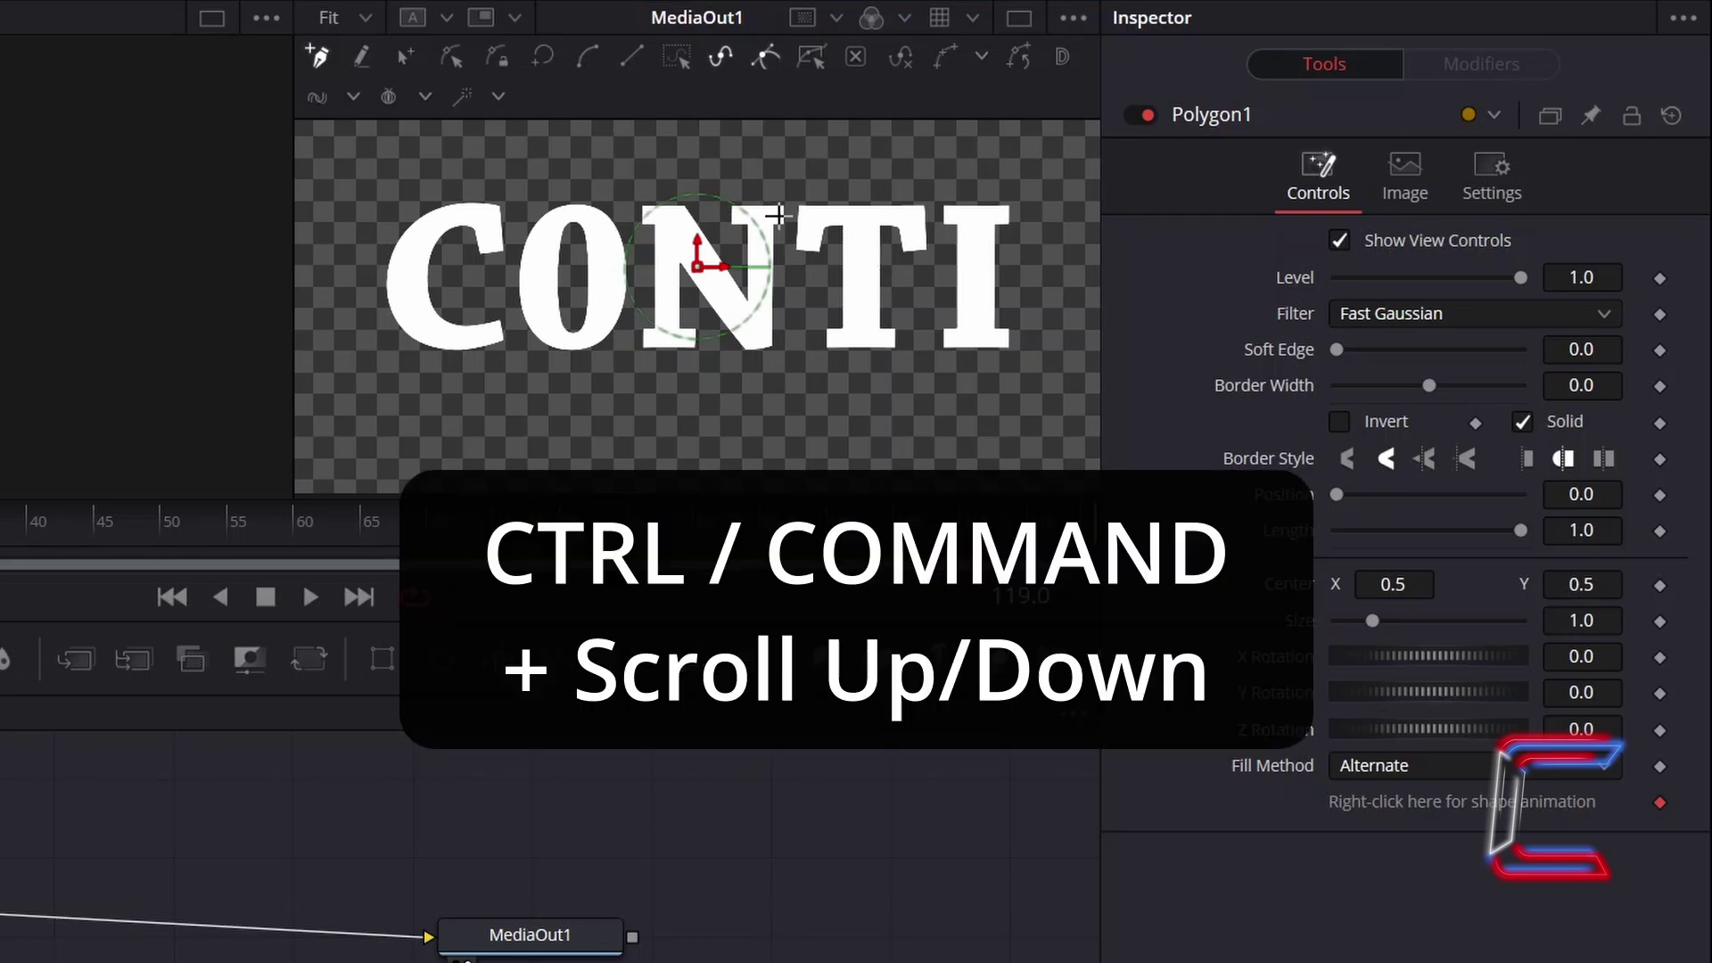
scroll(755, 287, down, 2)
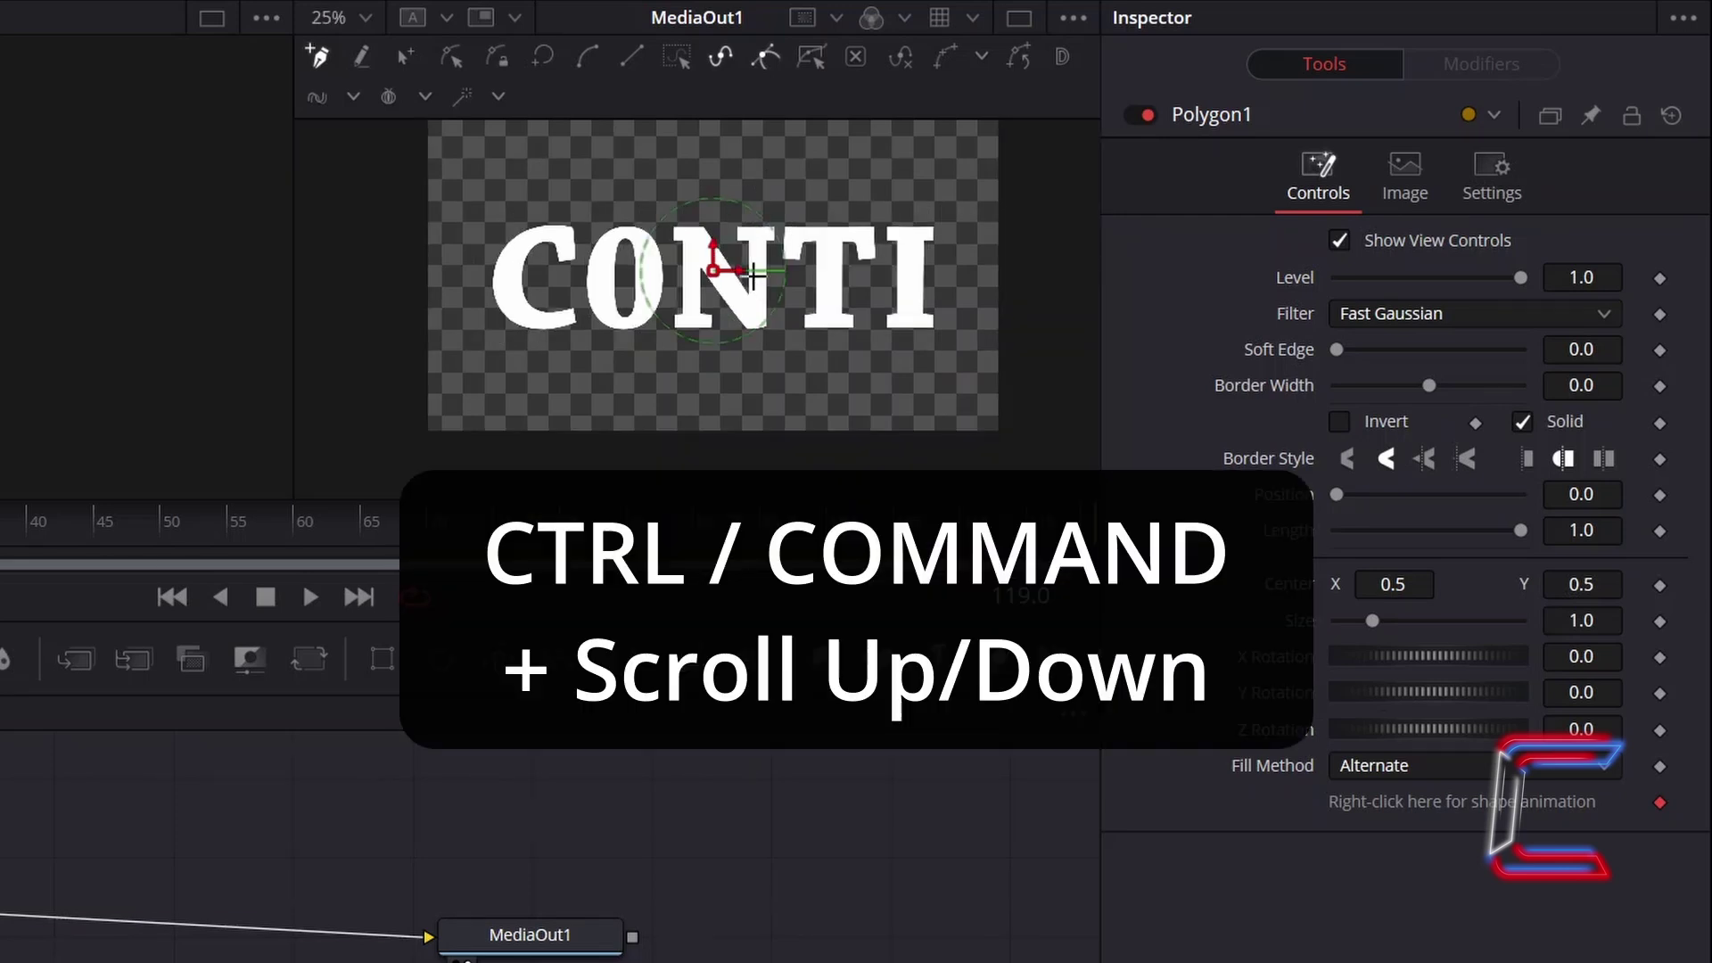
scroll(755, 277, up, 2)
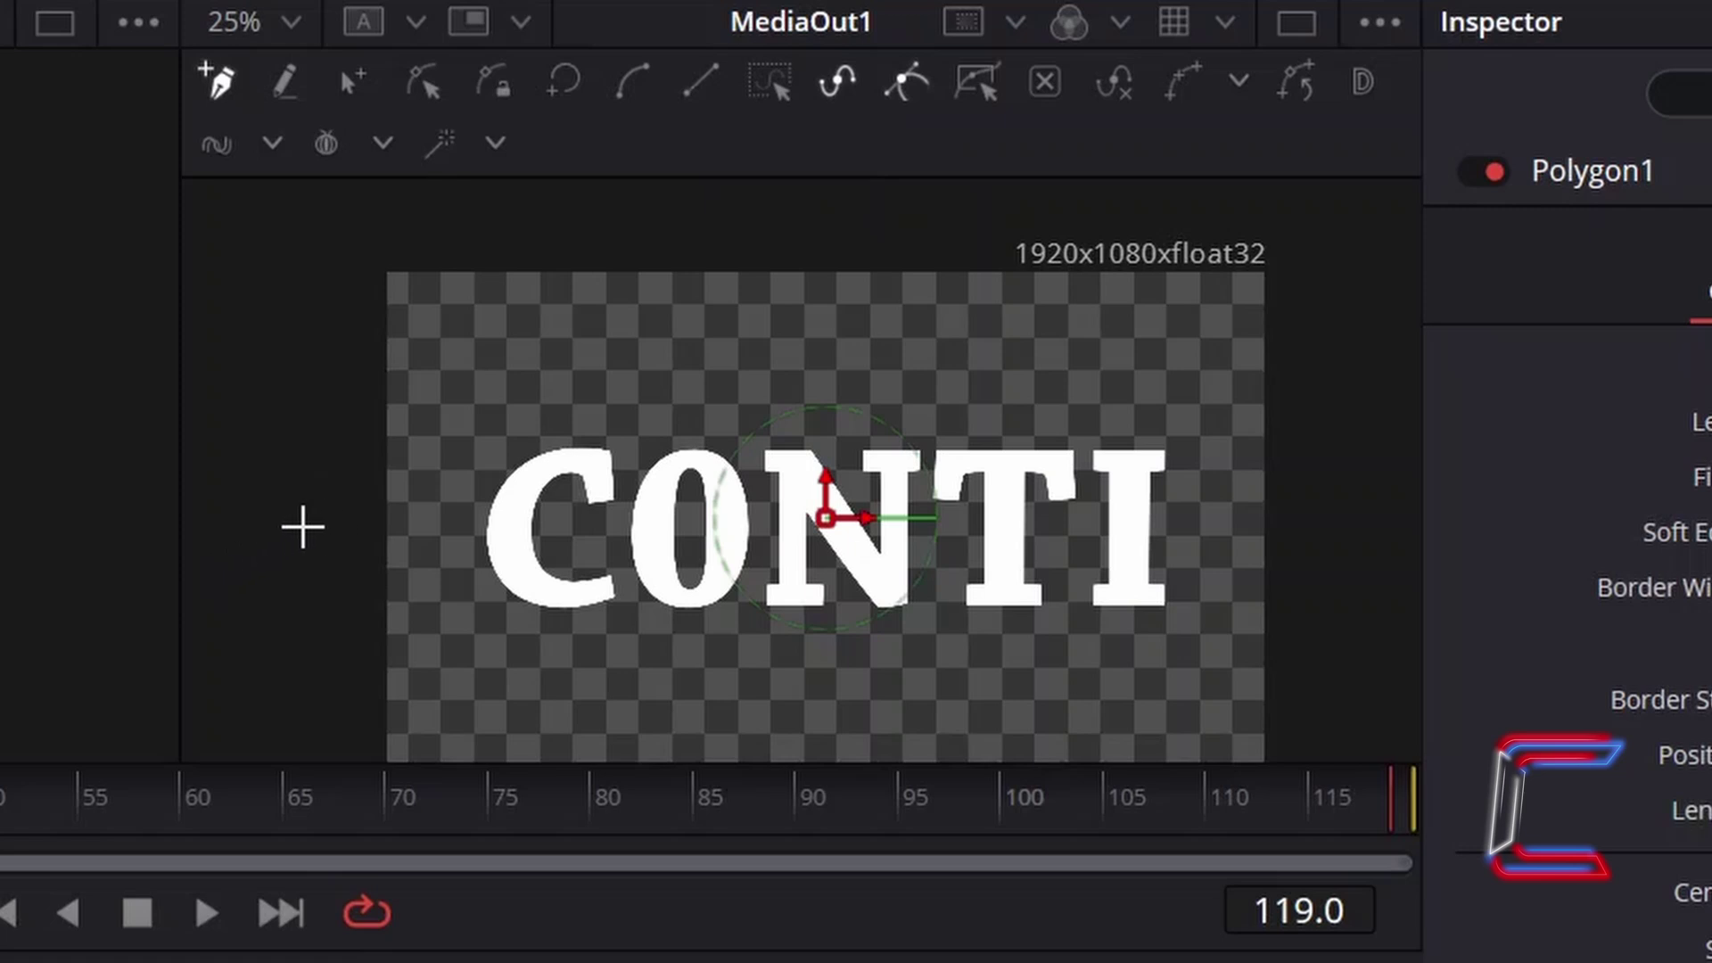
- Draw a closed four-point polygon over CONTI's top half, its bottom edge slanting across the letters
click(303, 528)
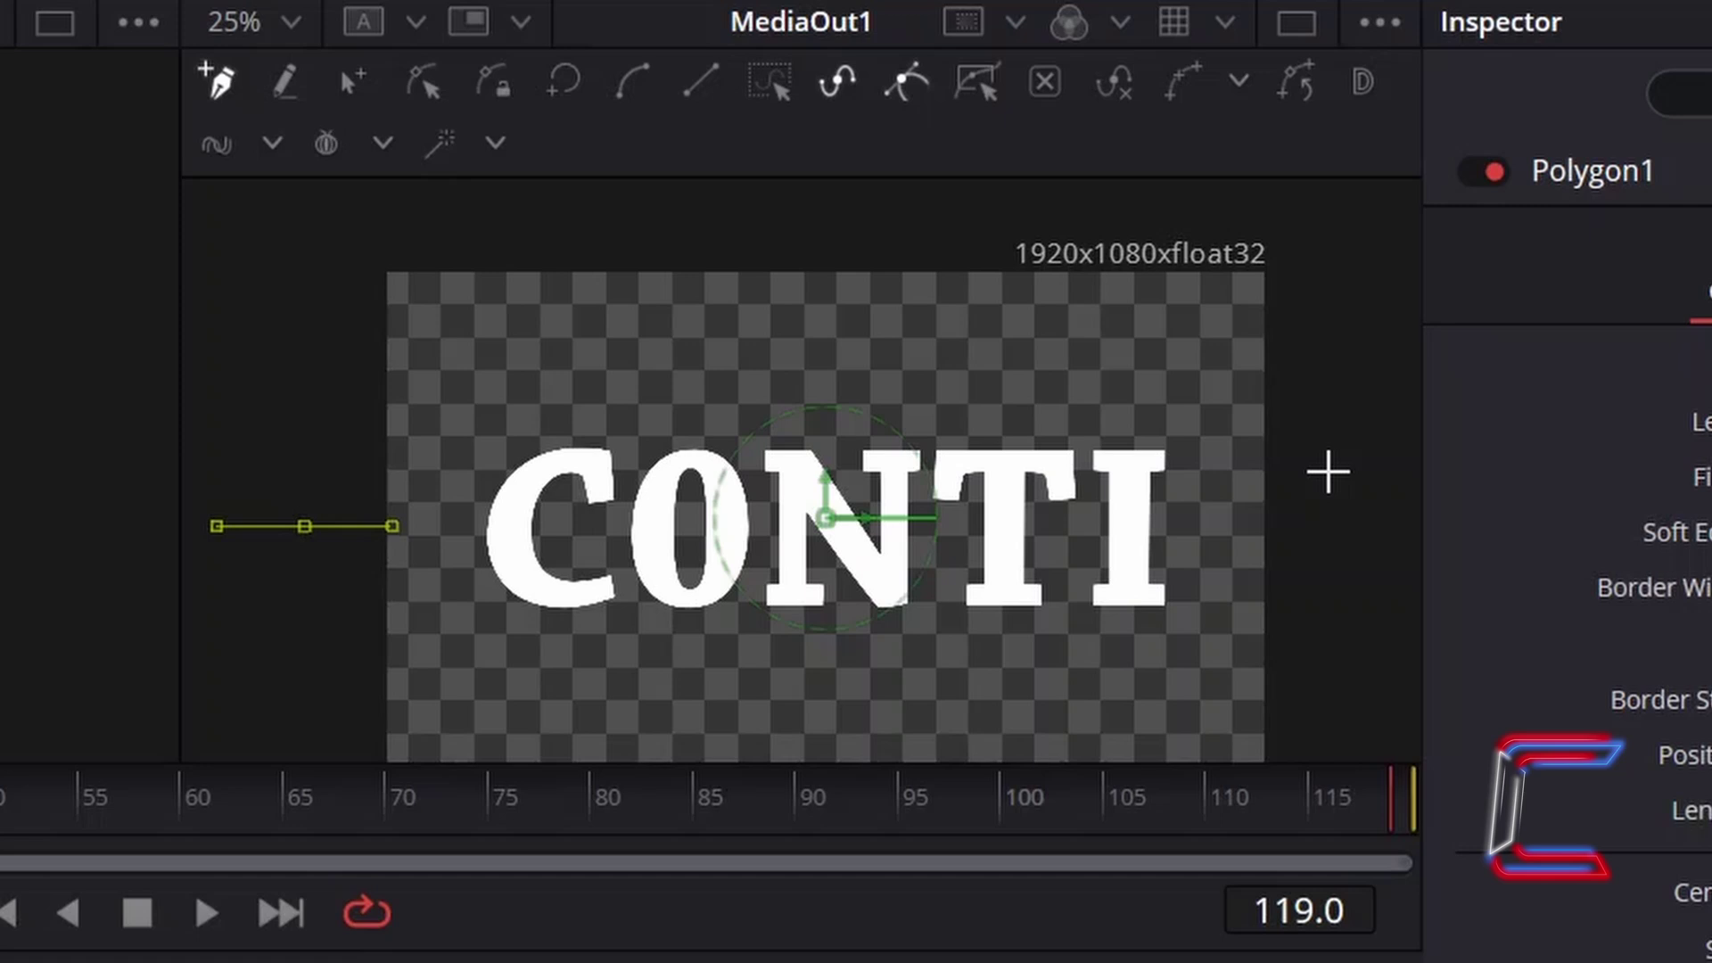
key(Down)
key(Down)
key(Down)
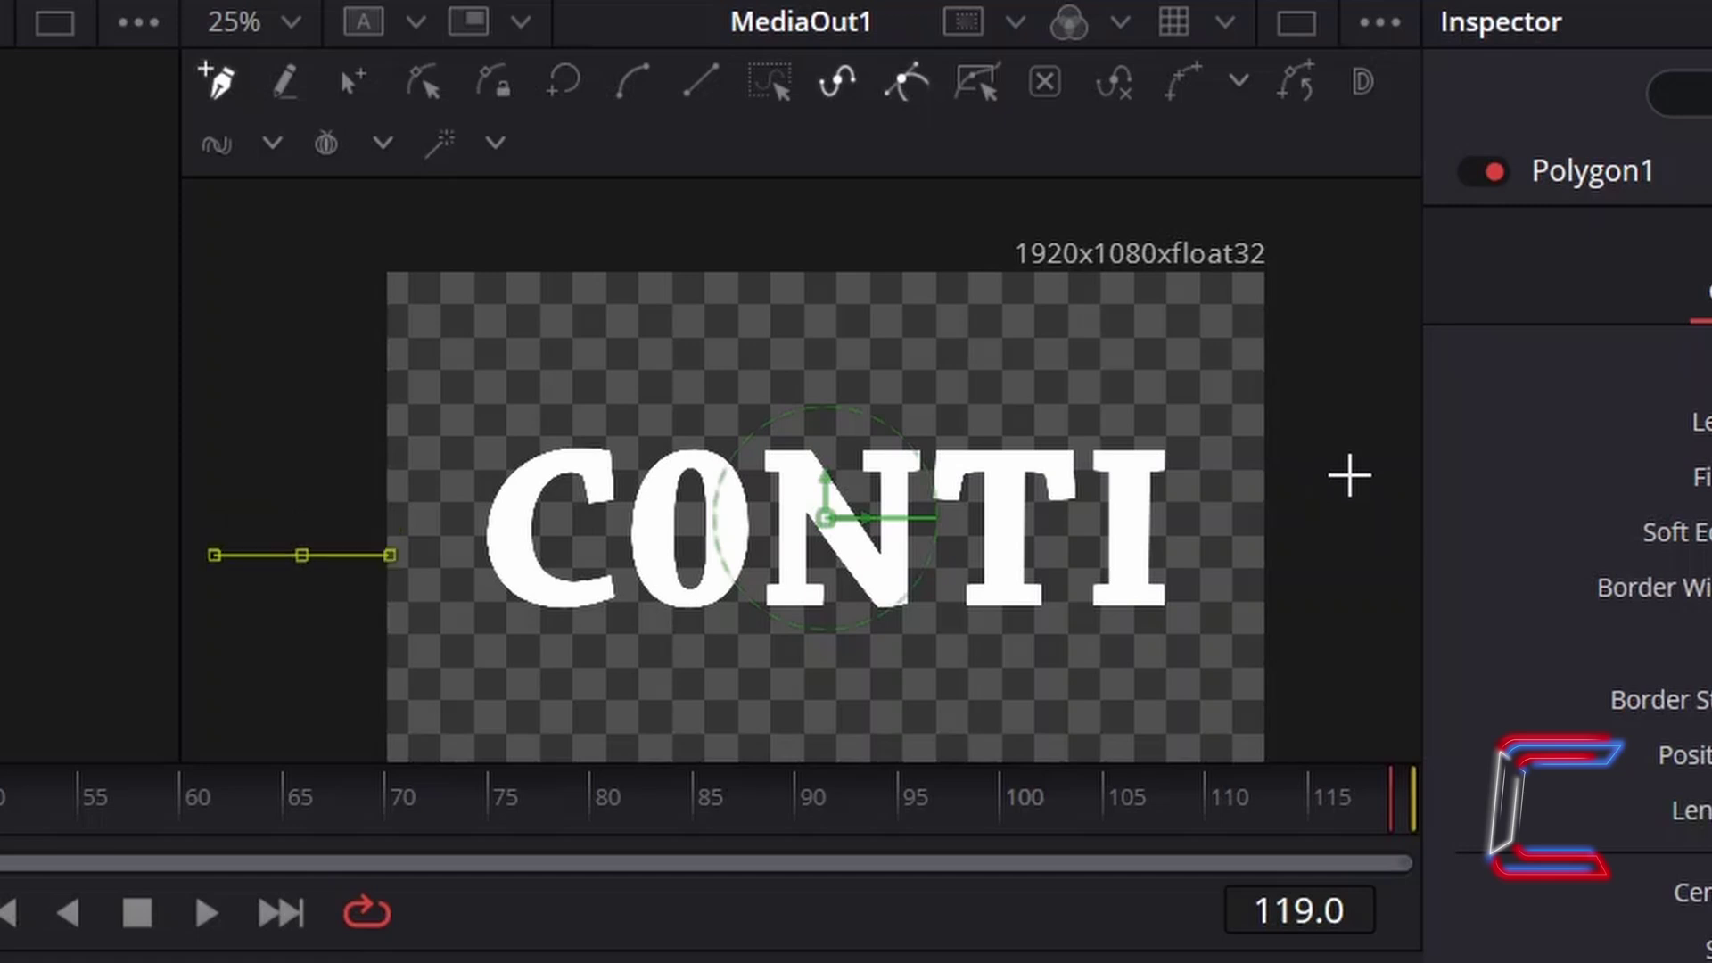
click(1349, 475)
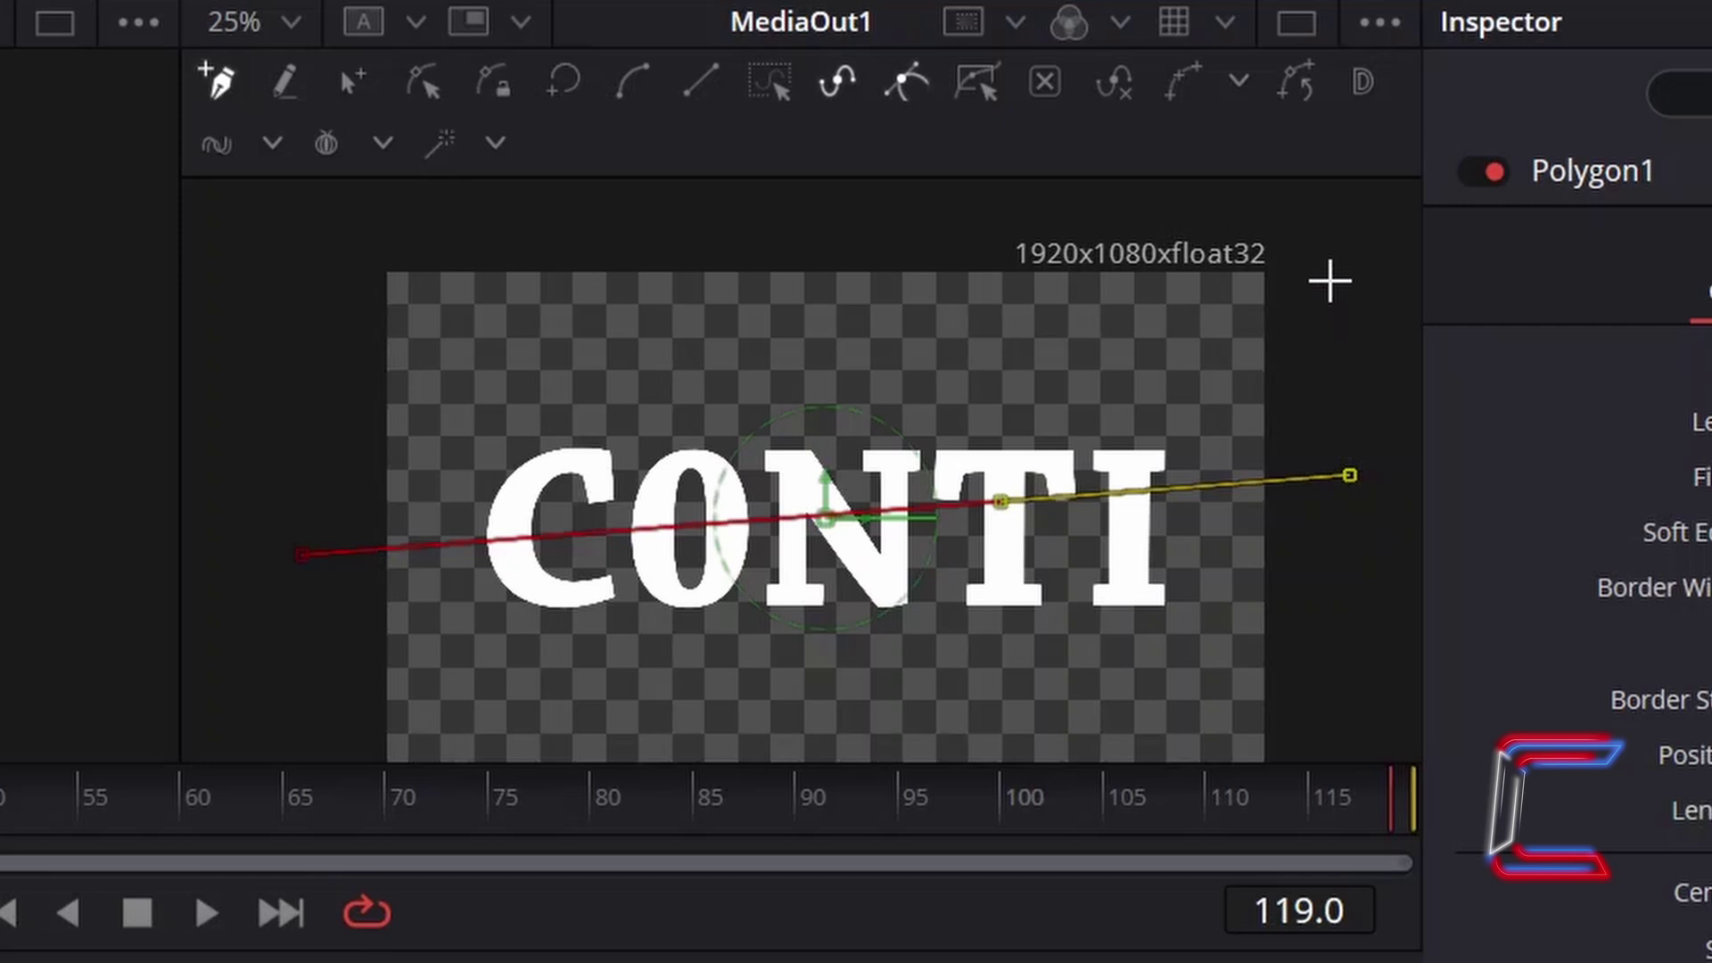
click(1355, 194)
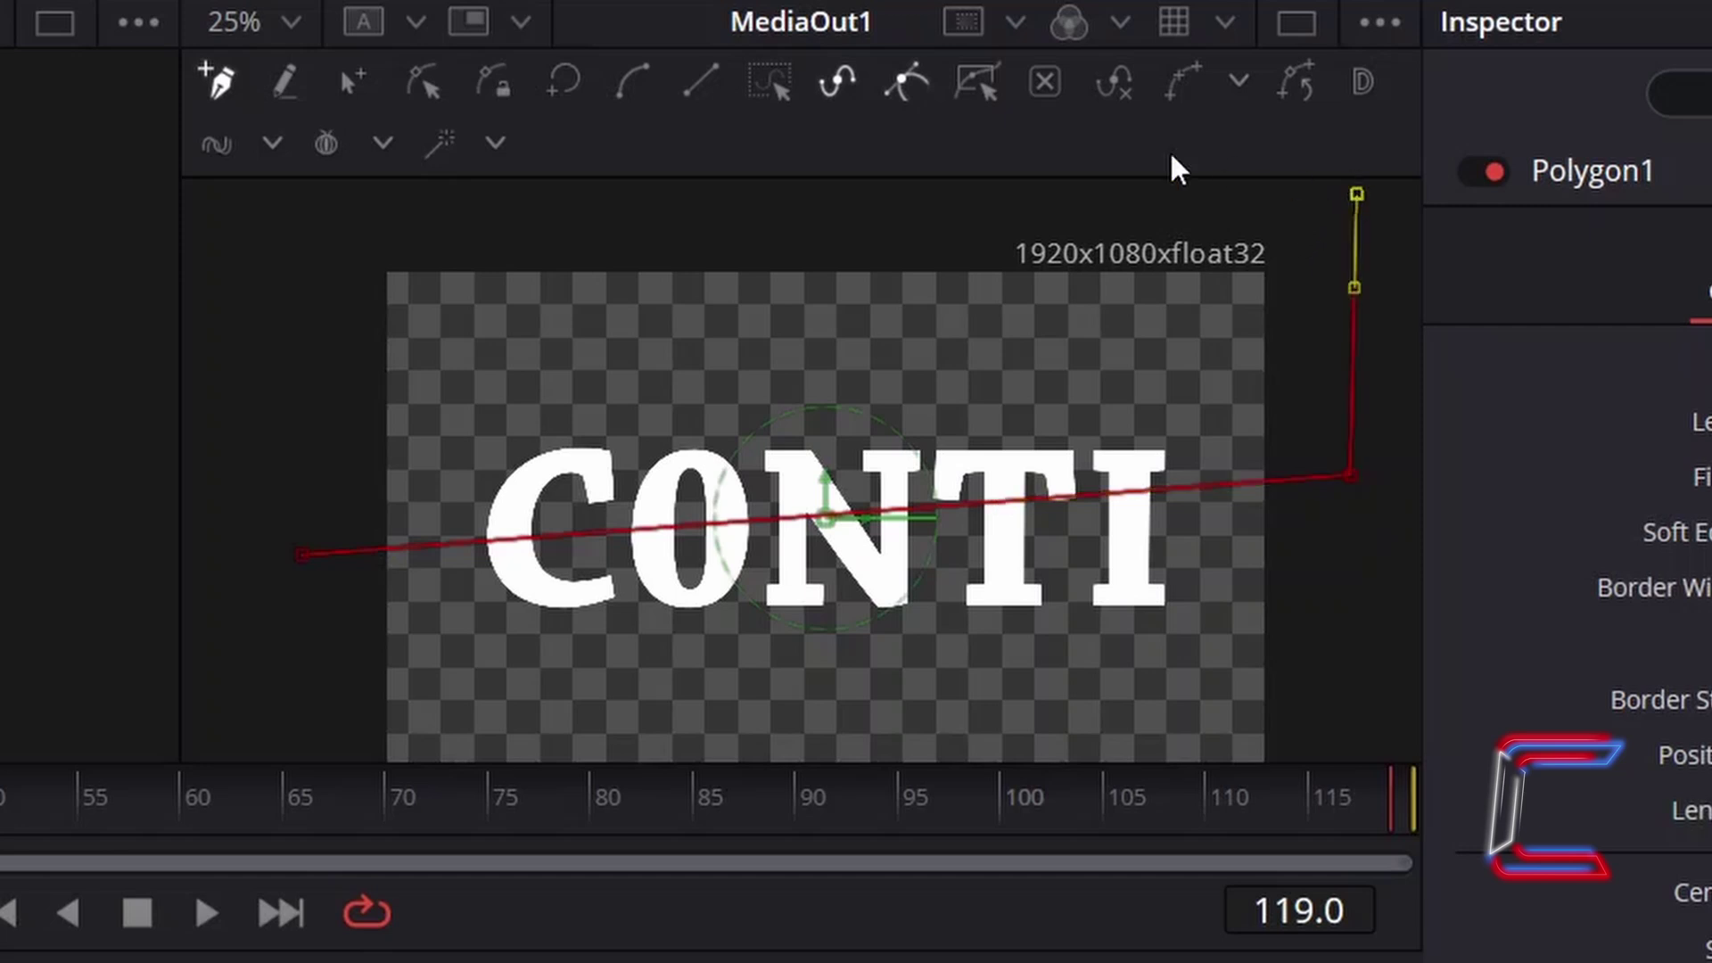
click(273, 207)
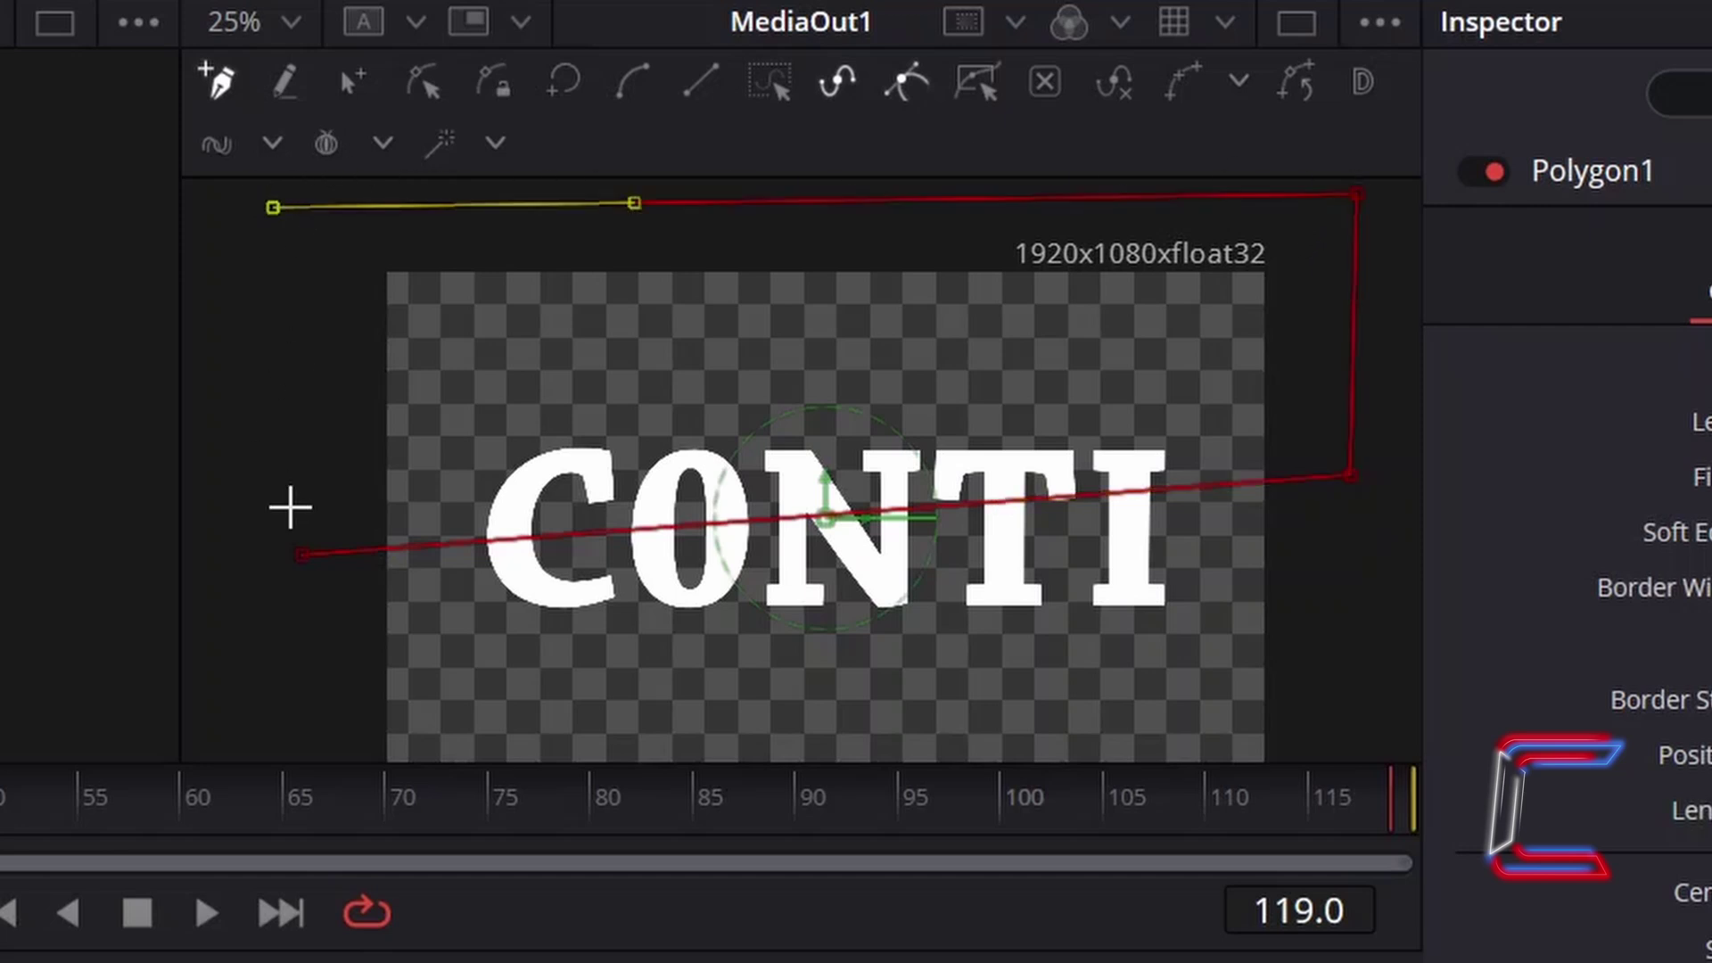
click(301, 555)
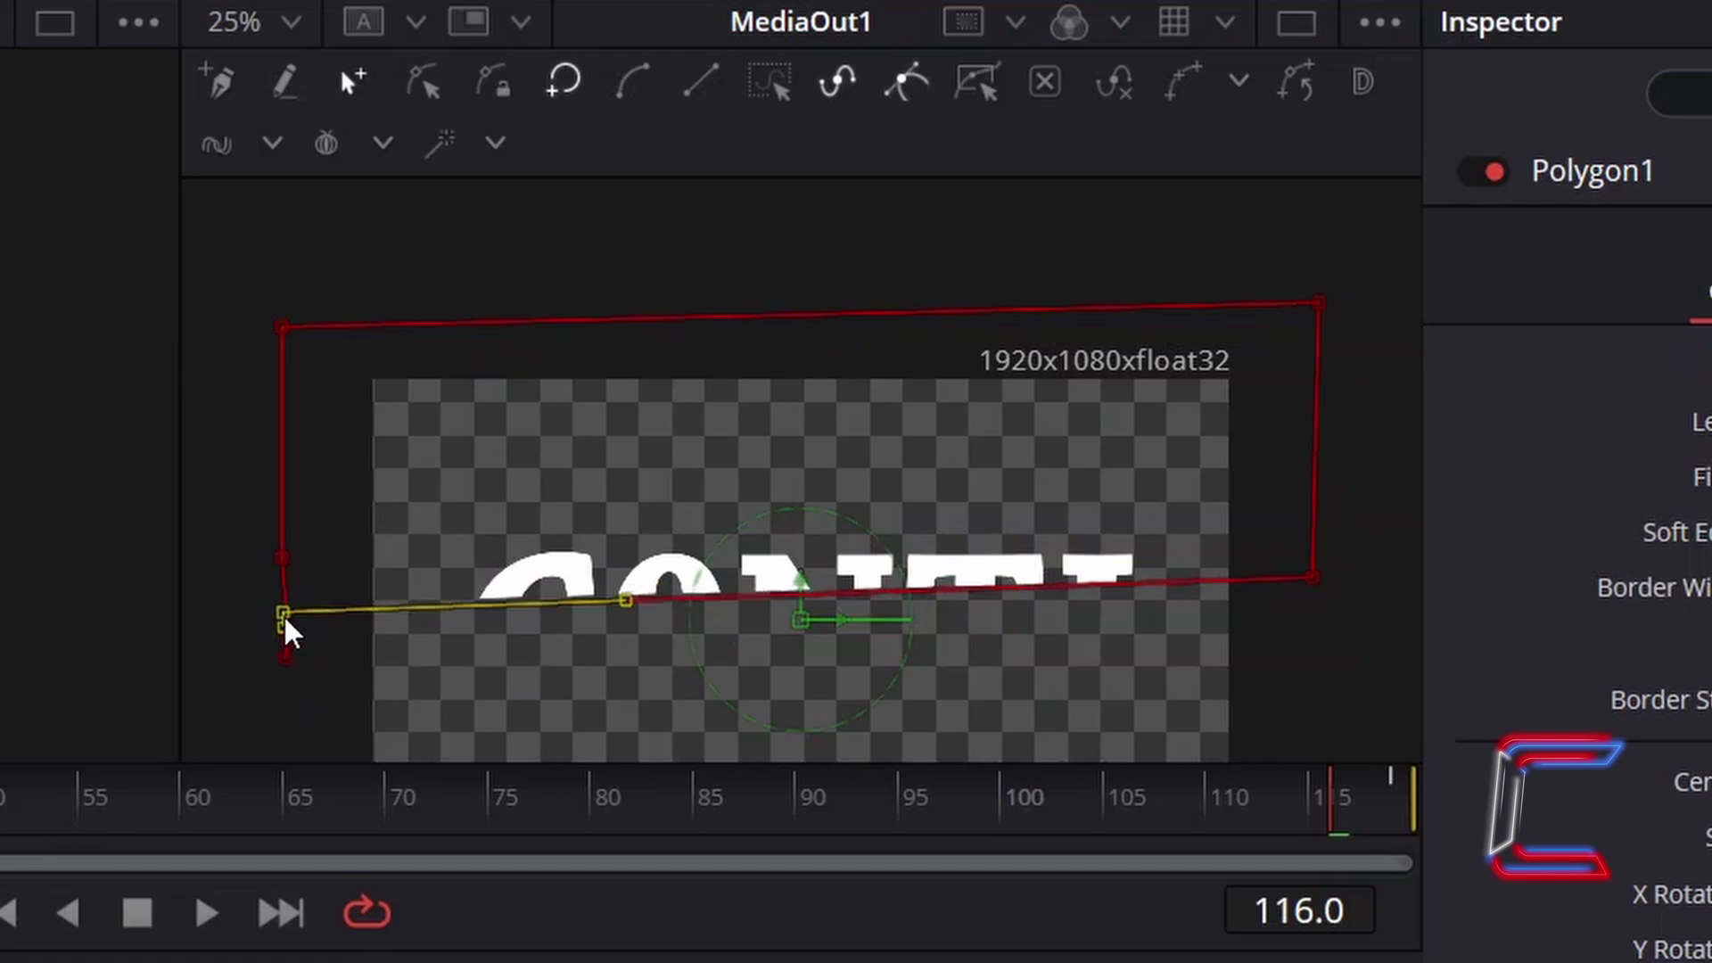
- Tidy the polygon's bottom-left corner, removing the extra bottom-edge point while keeping the top-left corner
mouse_move(294, 656)
mouse_down()
mouse_move(287, 608)
mouse_move(290, 678)
mouse_move(280, 605)
mouse_move(281, 657)
mouse_move(289, 643)
mouse_up()
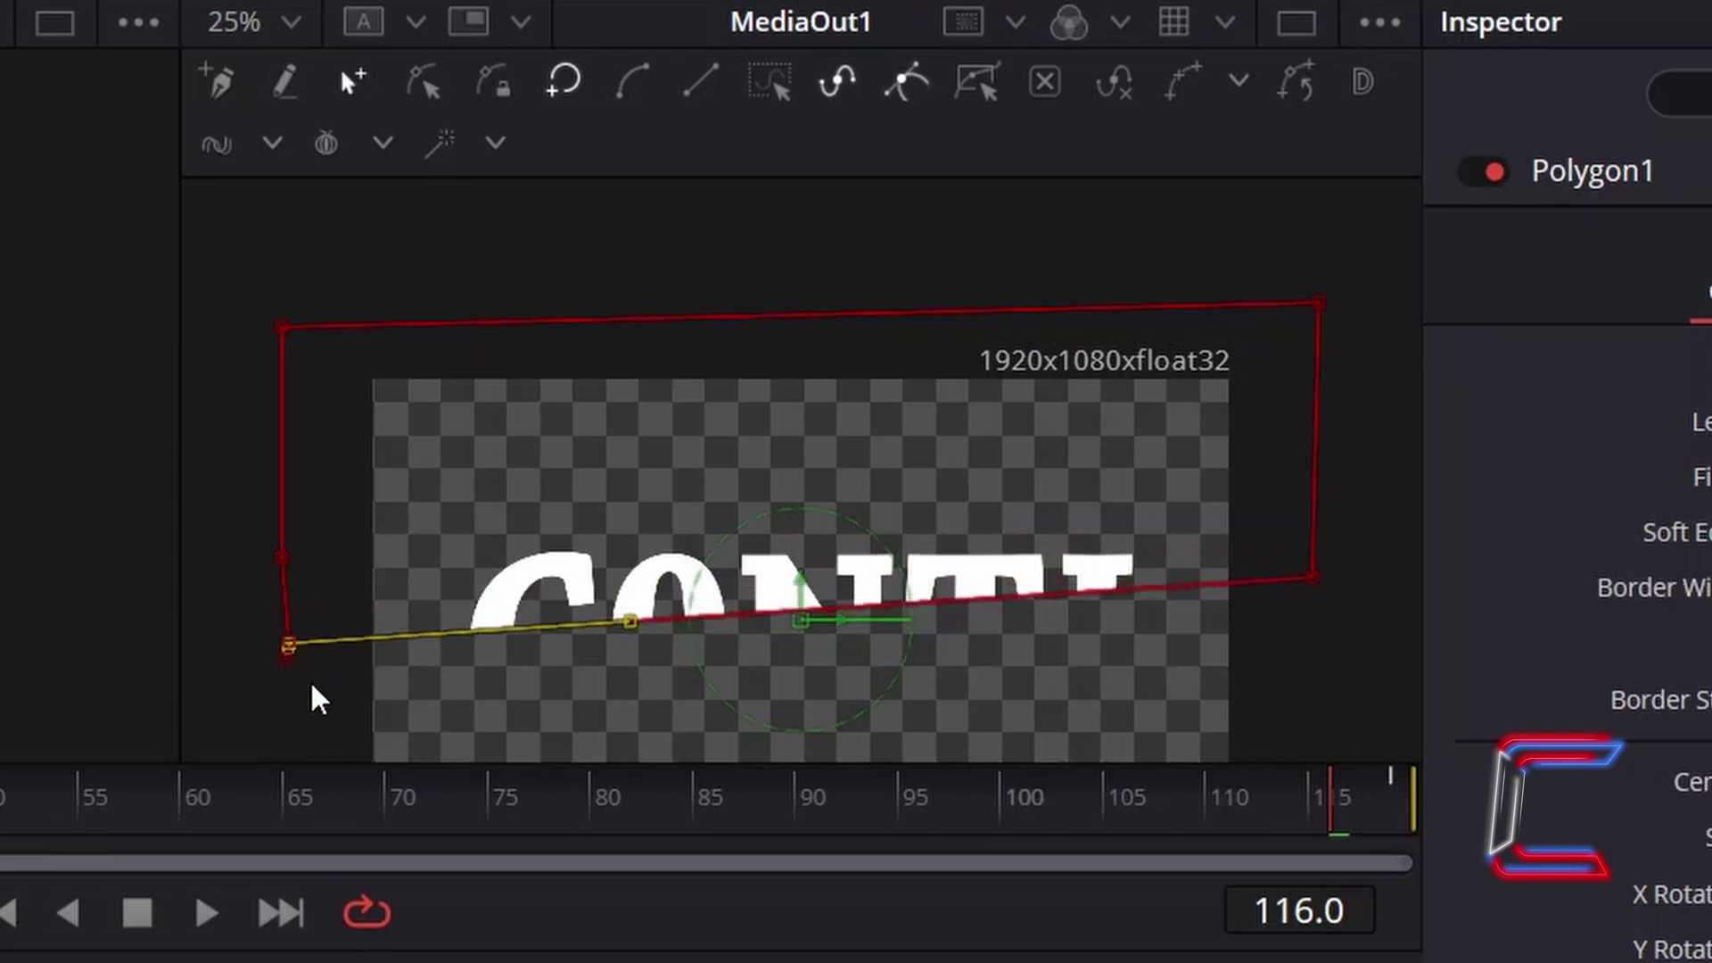
key(Delete)
click(281, 325)
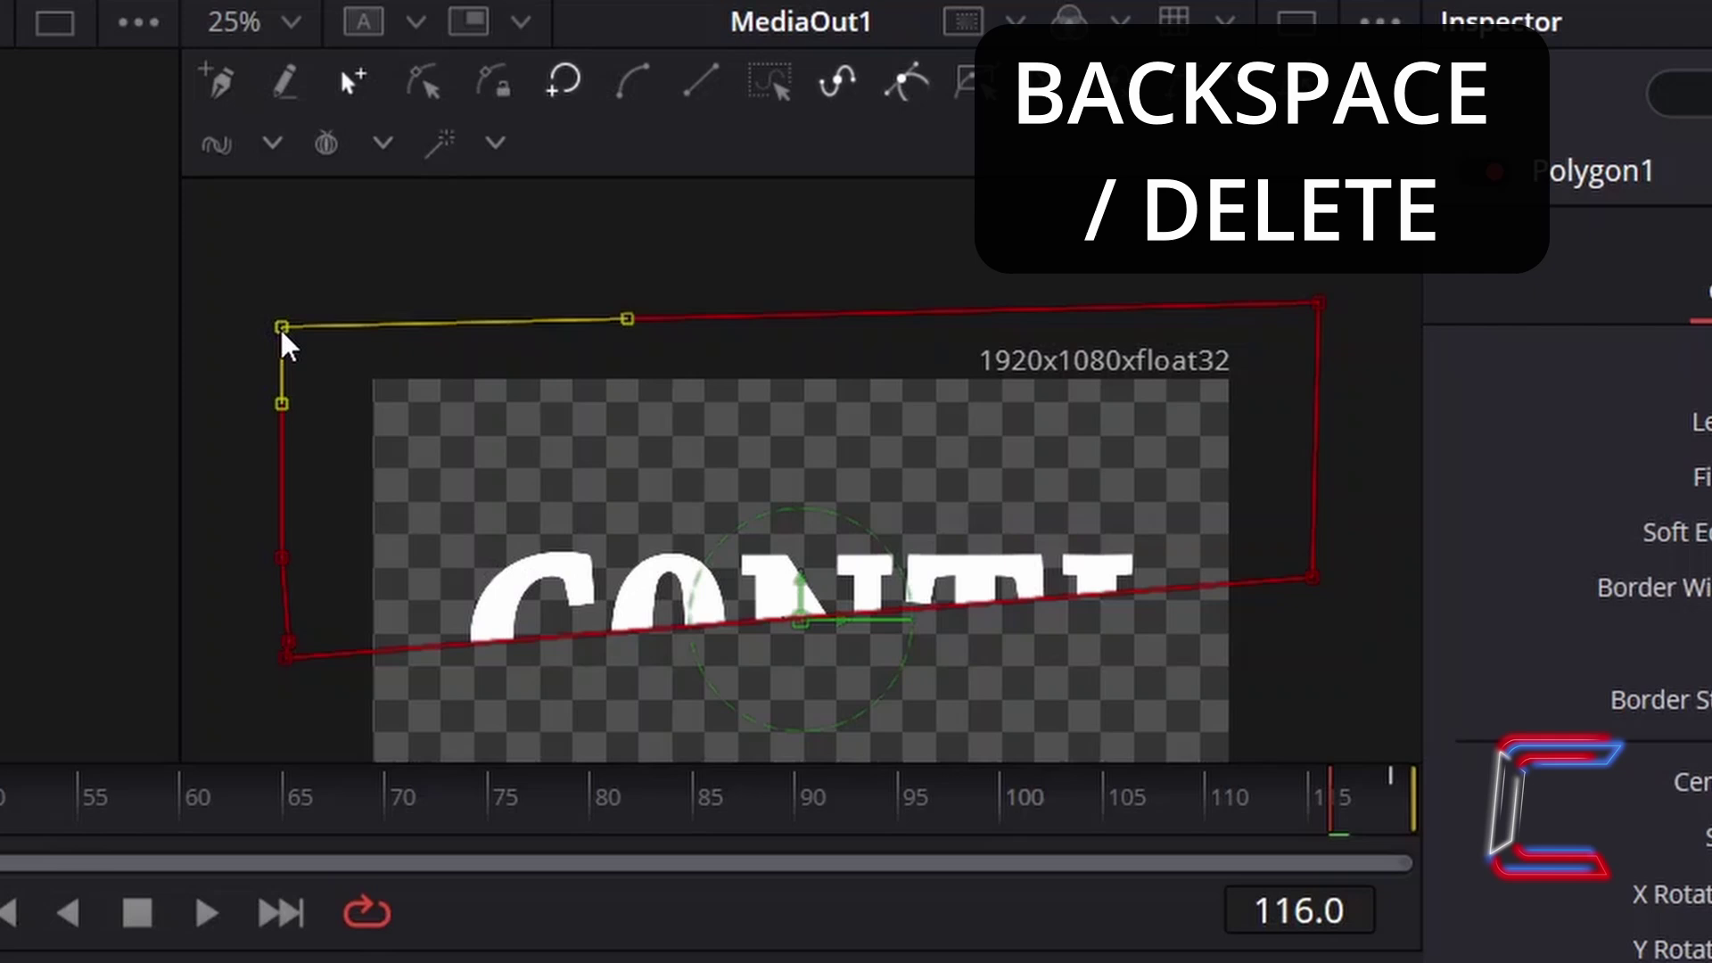
key(Delete)
key(ctrl+z)
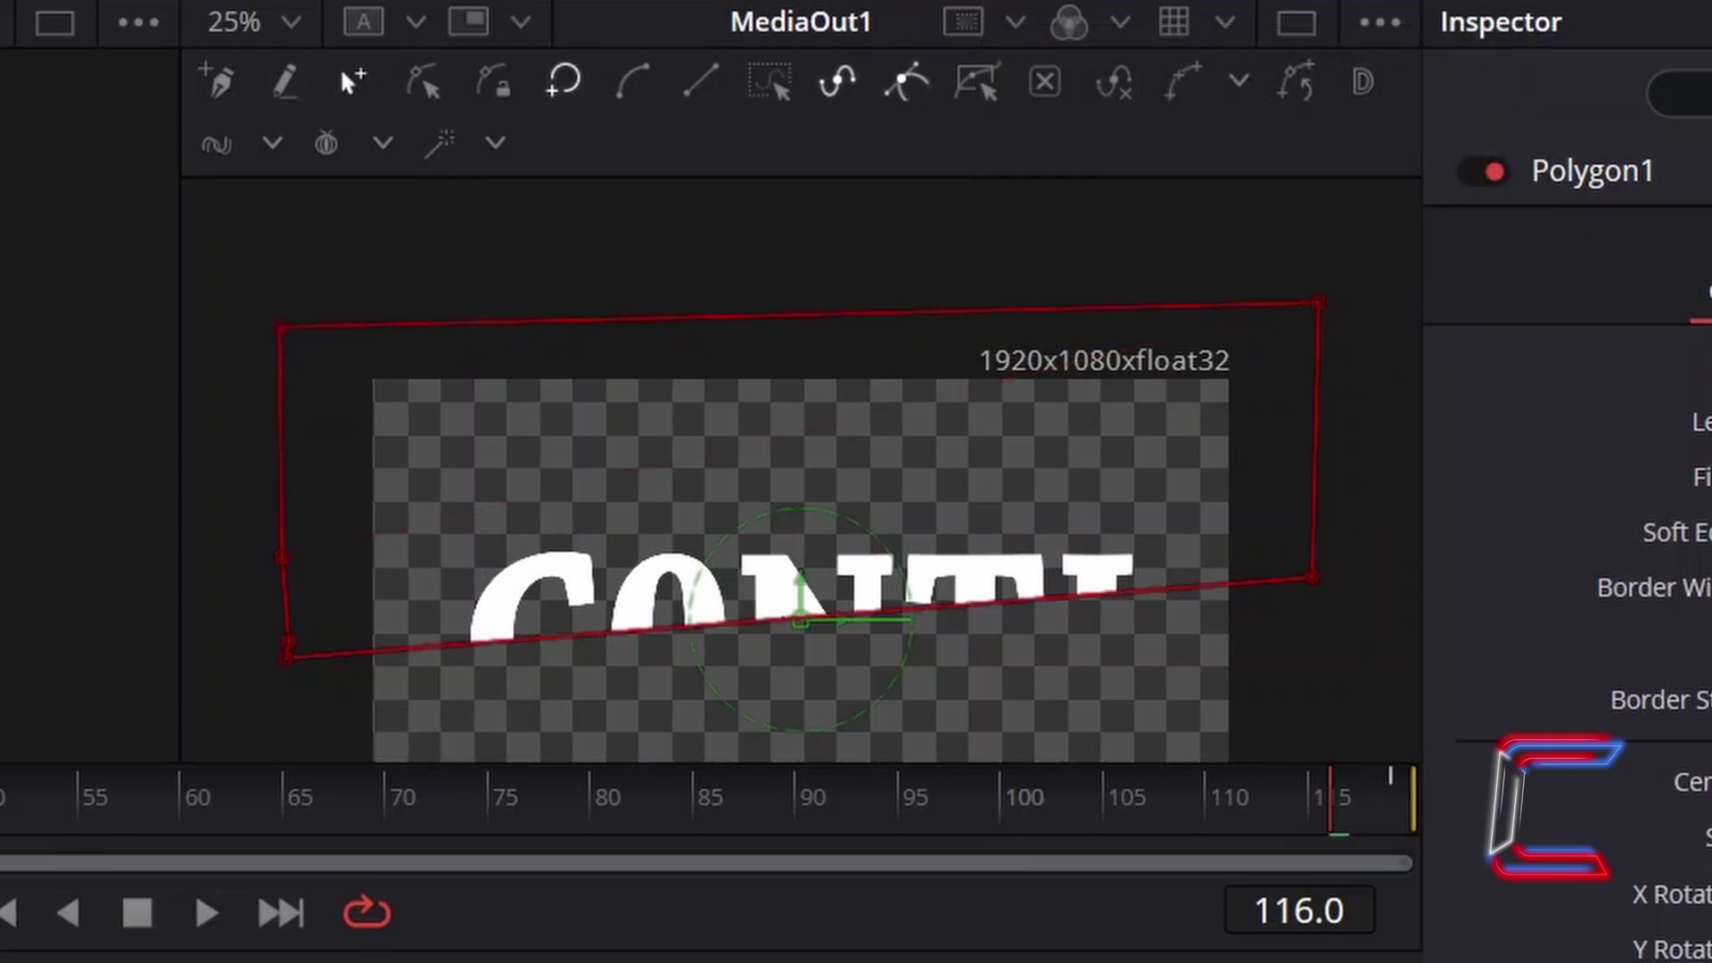
- Add a point on the polygon's top edge and bend that edge into a gentle curve
click(709, 311)
mouse_move(721, 305)
mouse_down()
mouse_move(838, 459)
mouse_move(692, 329)
mouse_move(768, 348)
mouse_move(700, 293)
mouse_move(768, 290)
mouse_move(774, 360)
mouse_move(749, 313)
mouse_up()
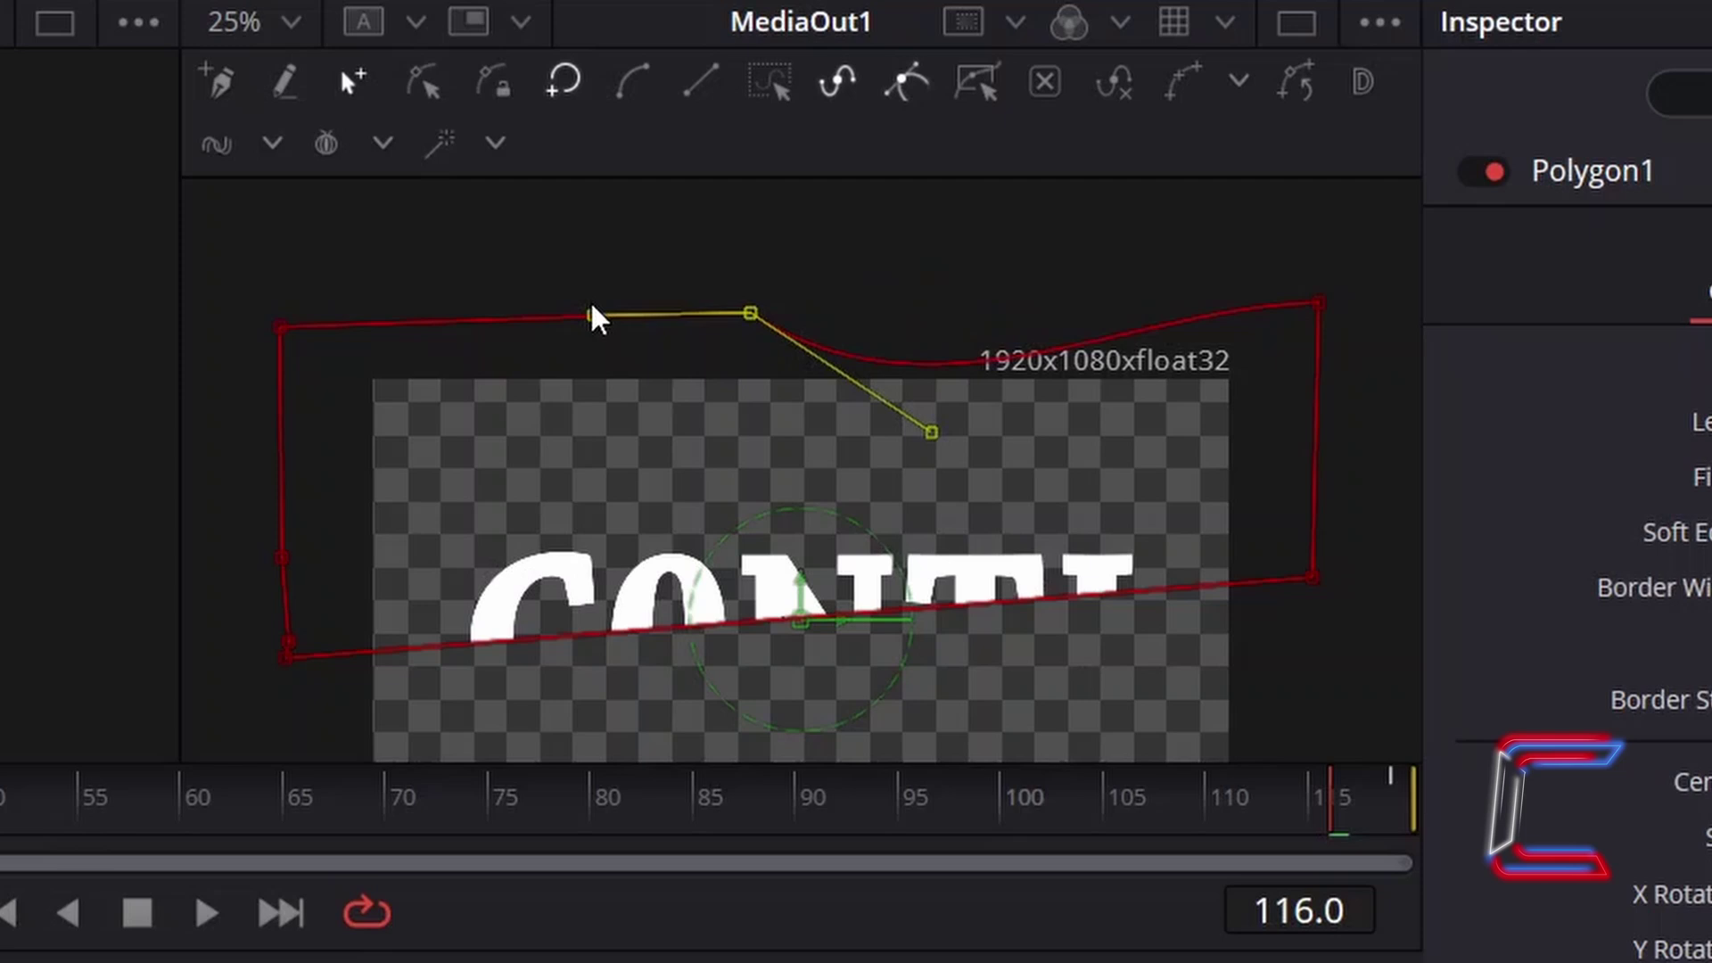
drag(592, 314, 596, 236)
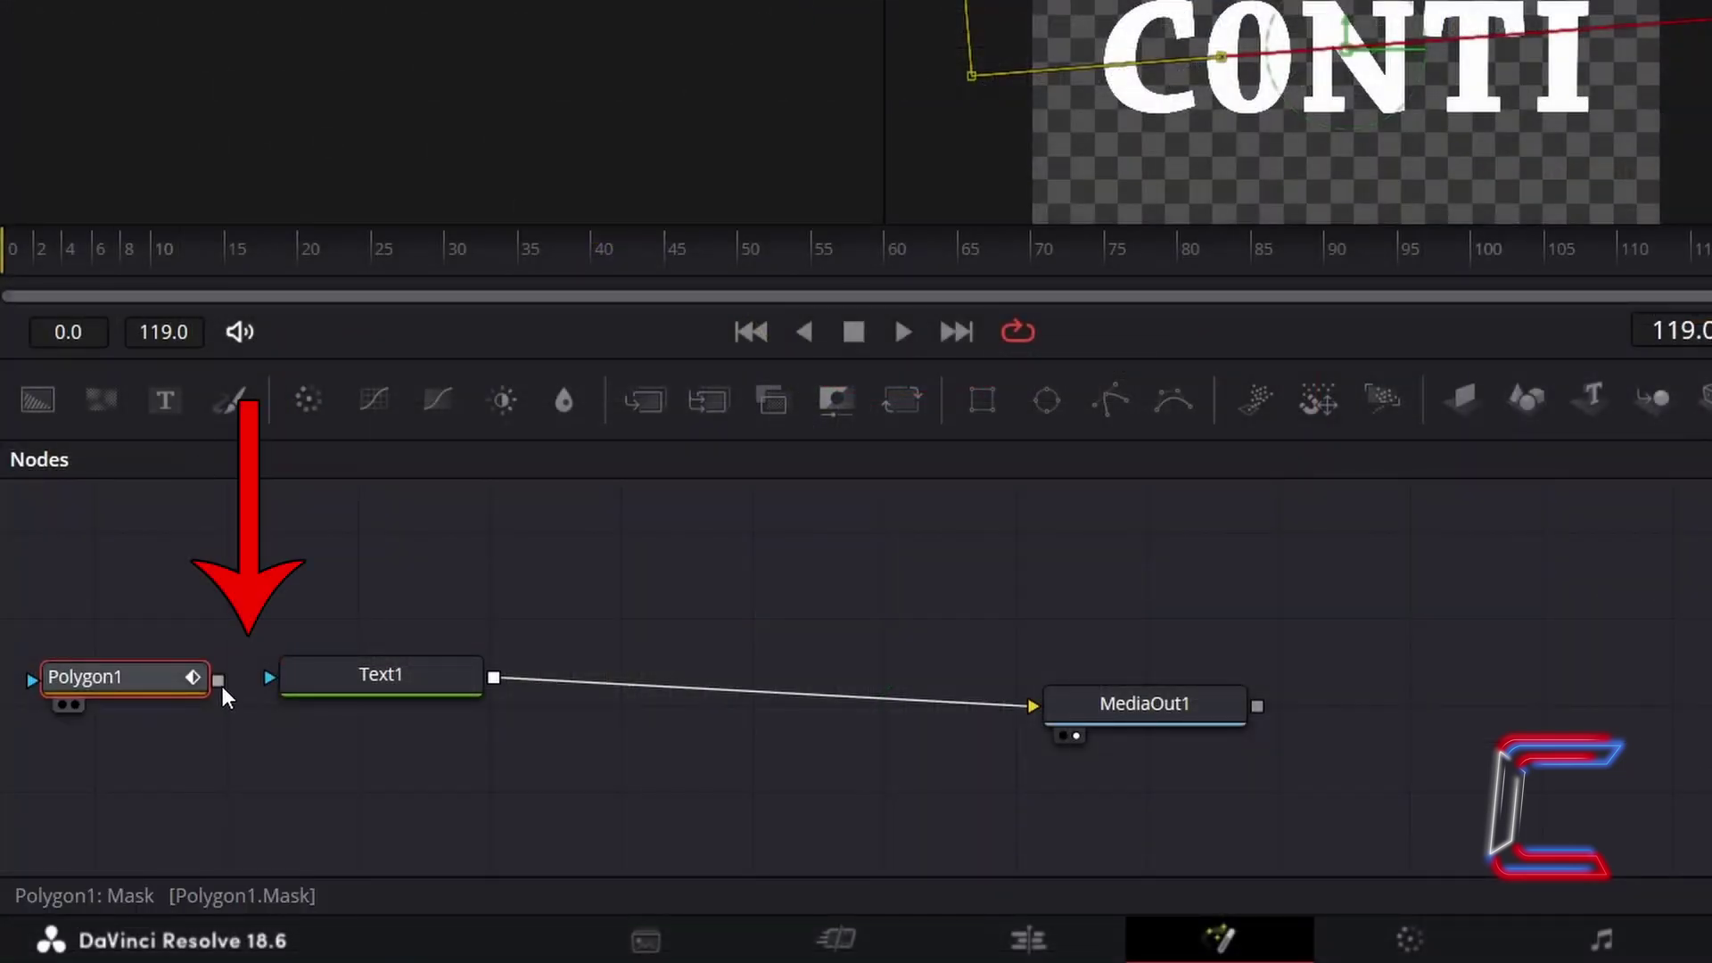
- Connect Polygon1's output to Text1's blue effect-mask input
drag(219, 682, 273, 678)
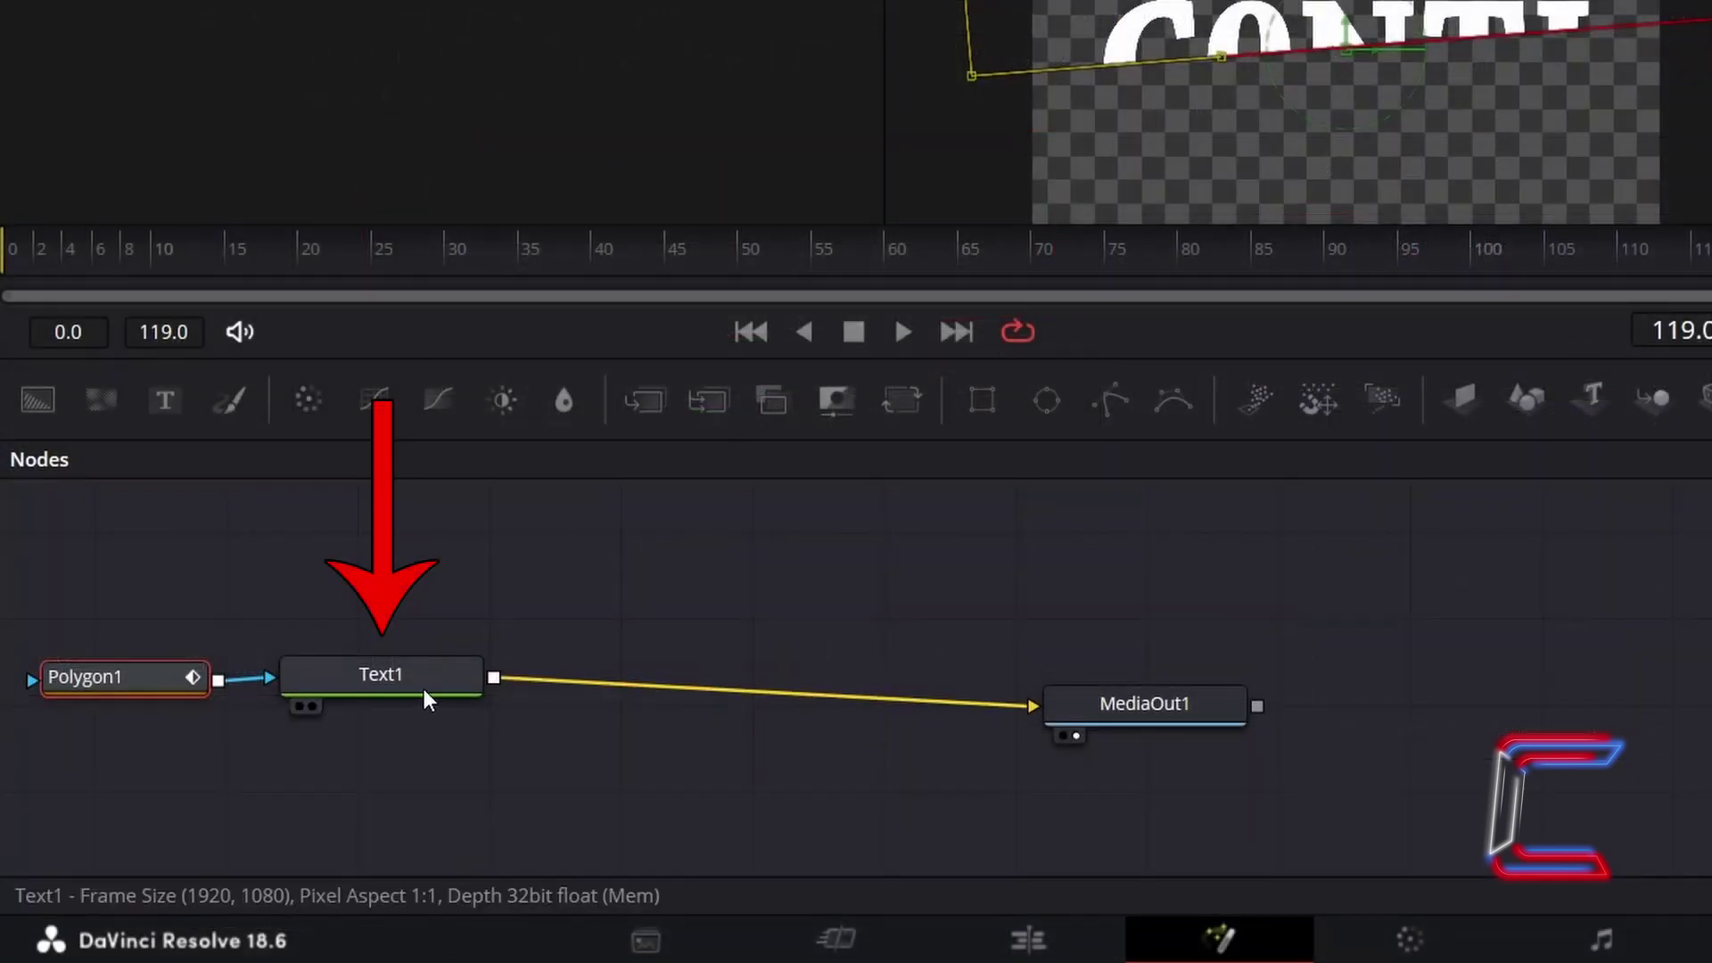
- Copy and paste Text1 as Text1_1, then add Transform1 and Merge1 after the copy
click(425, 689)
key(ctrl+c)
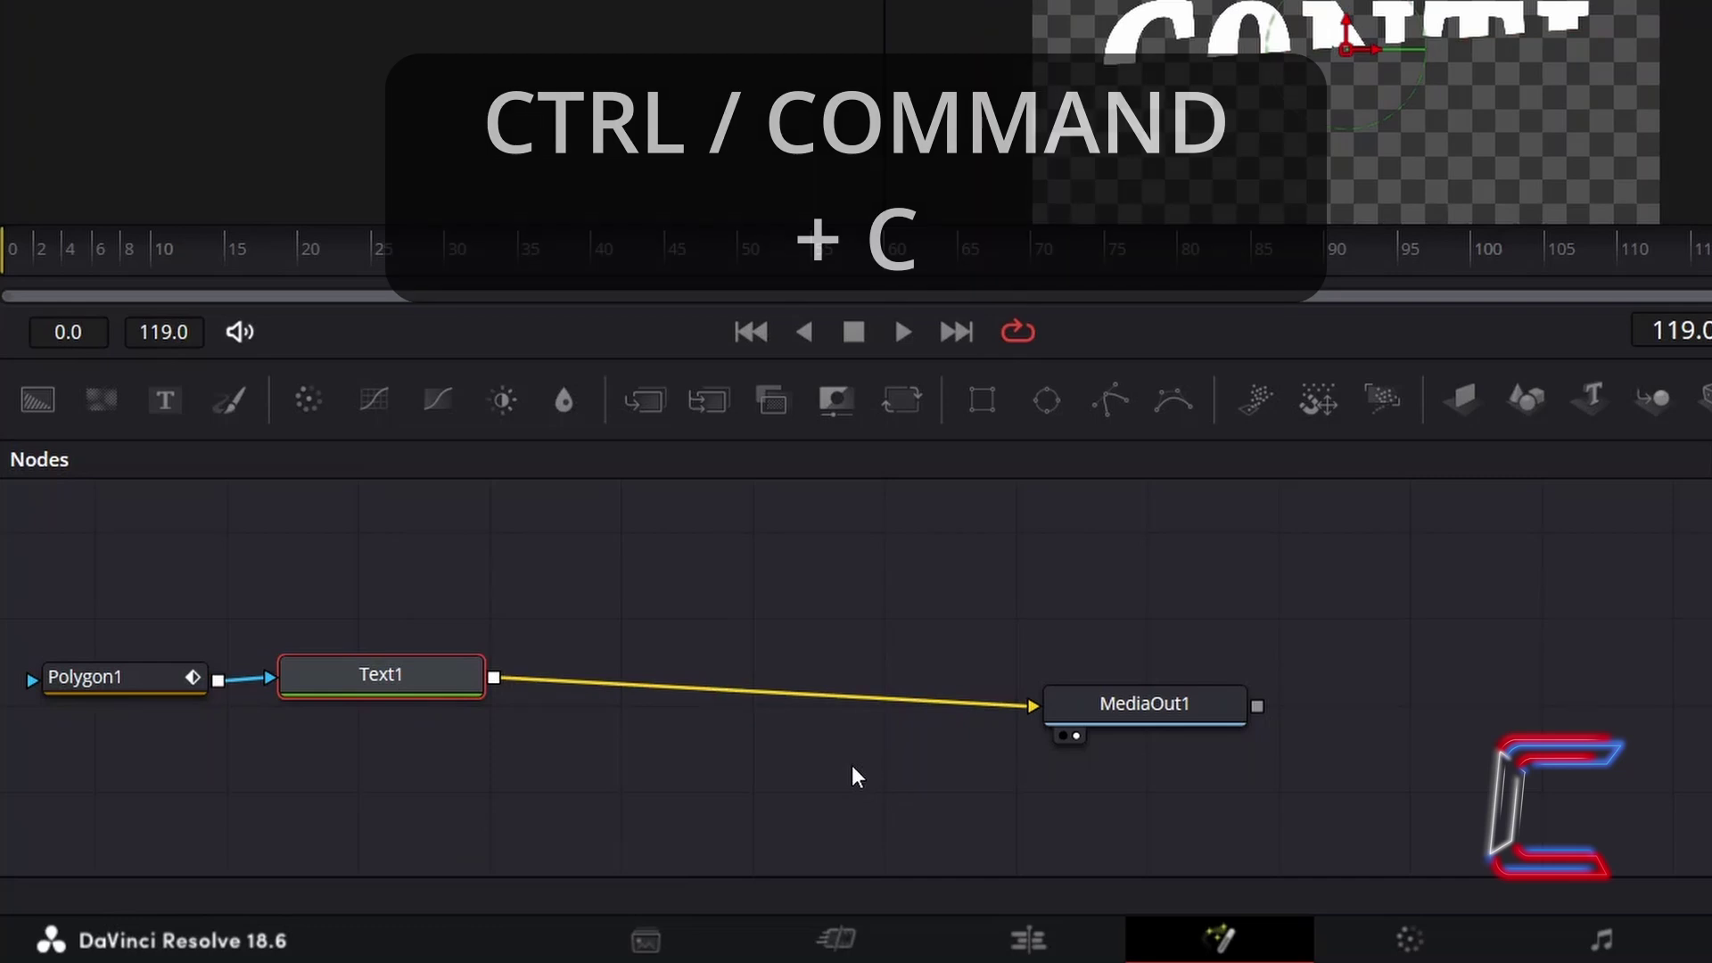
click(846, 776)
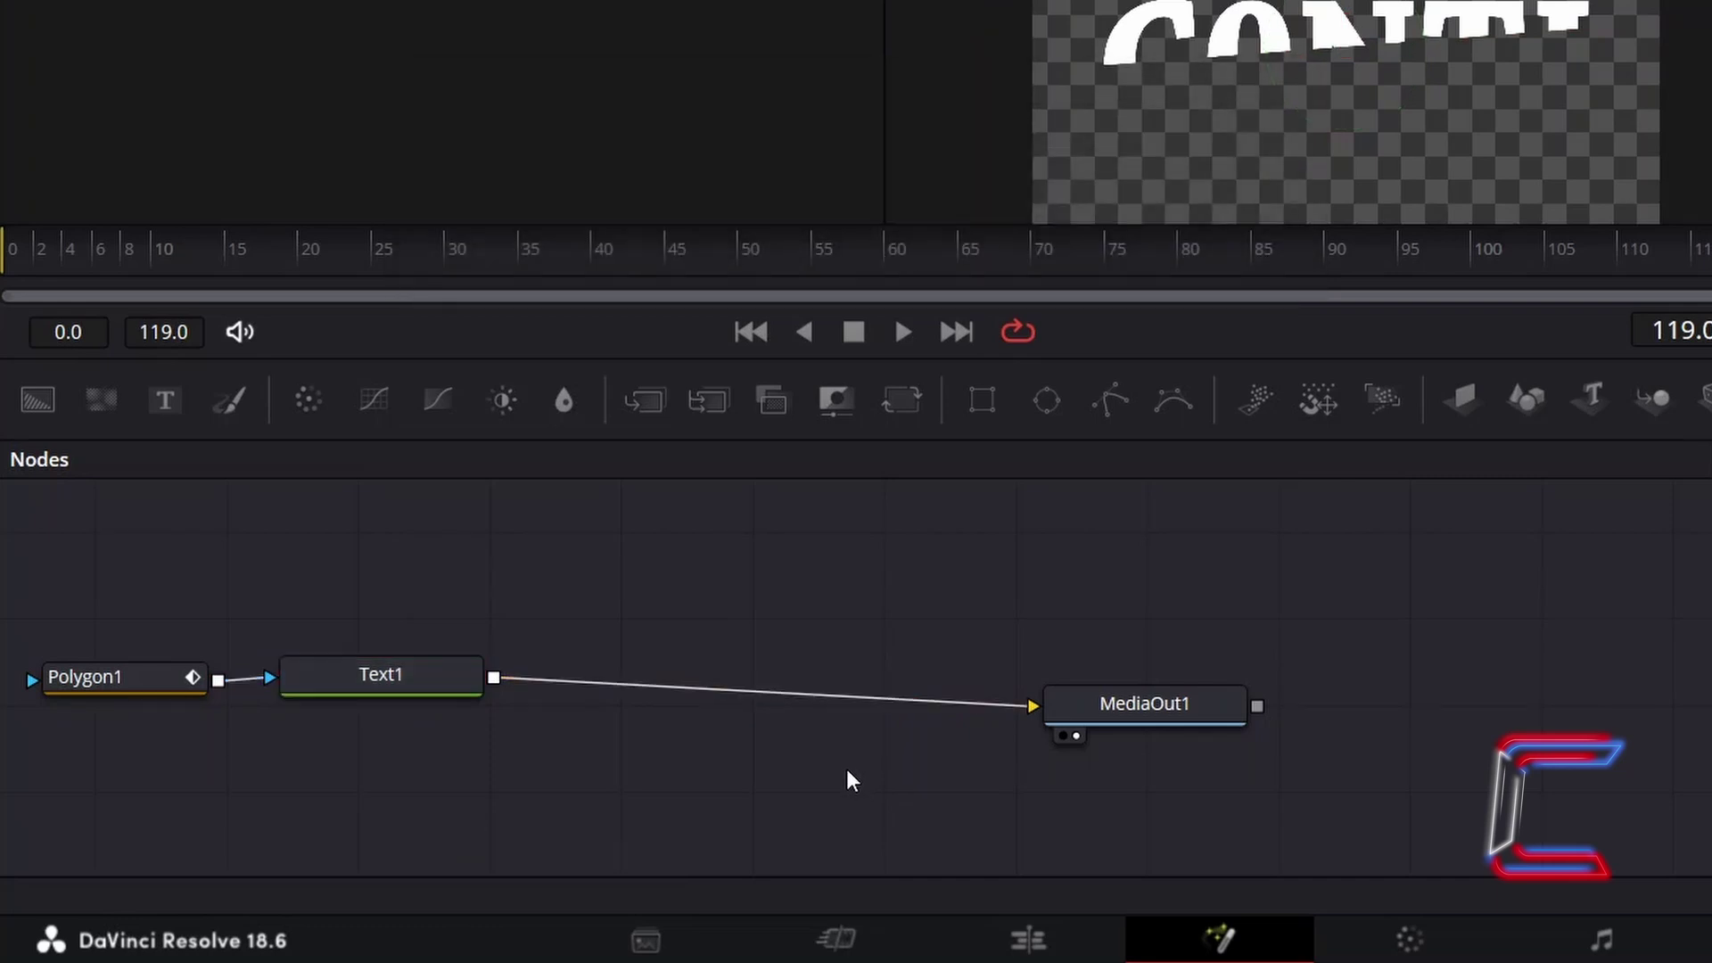
key(ctrl+v)
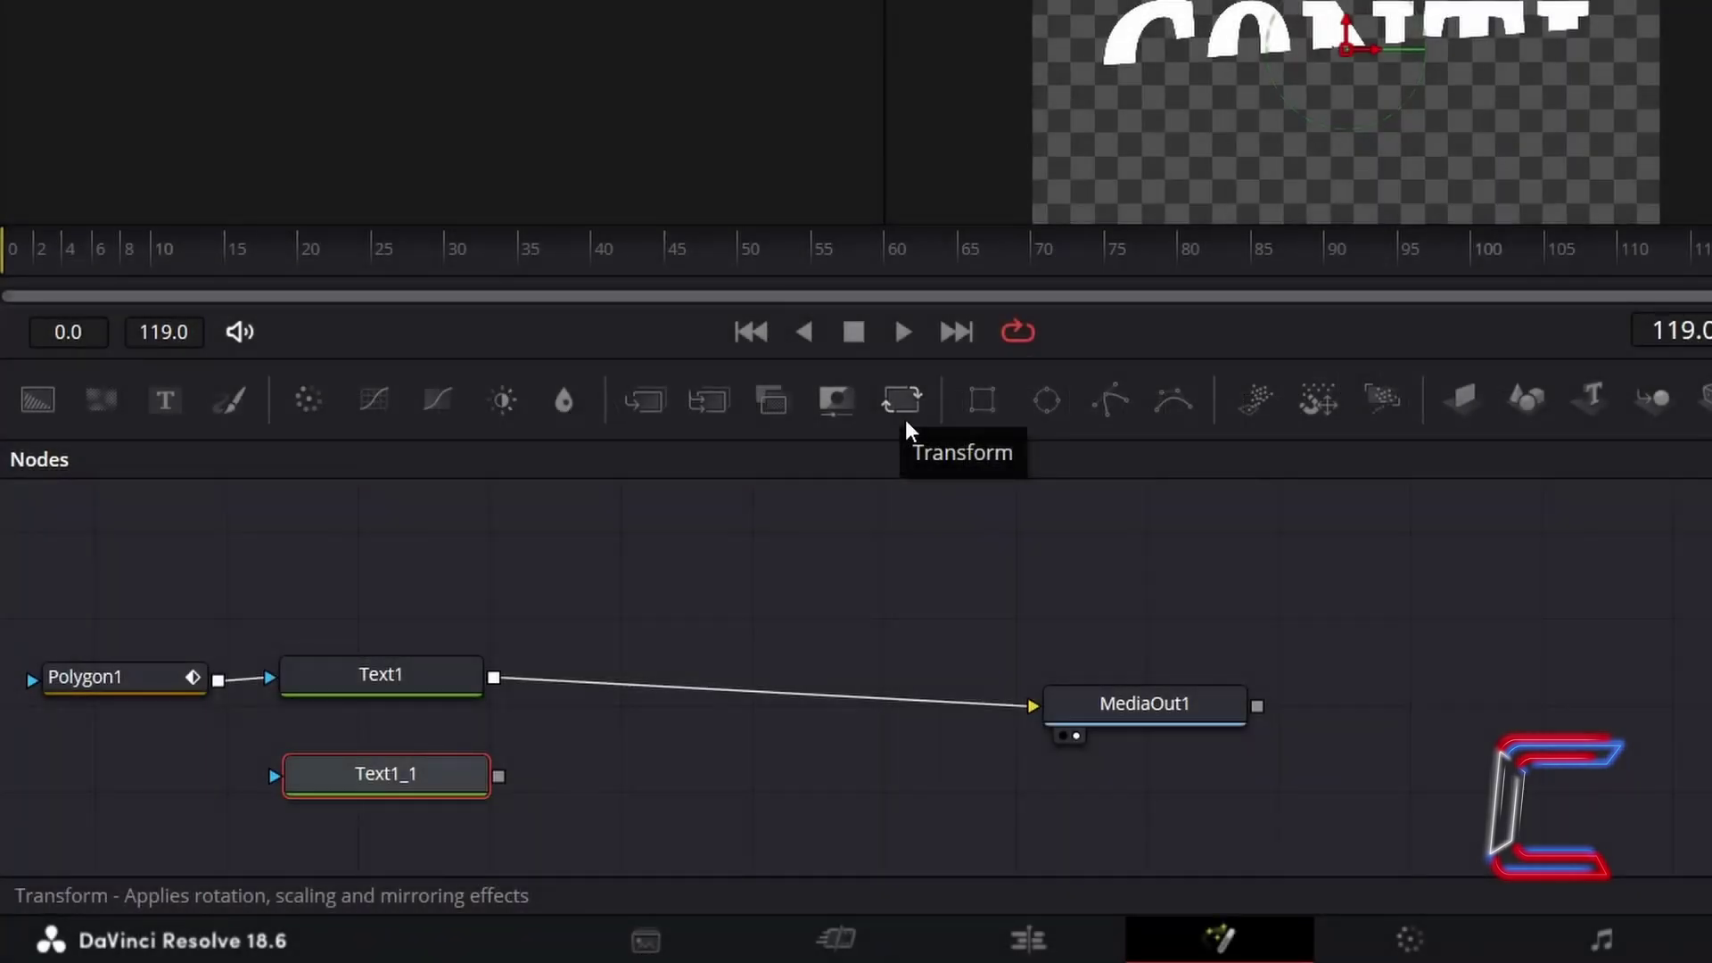
click(905, 416)
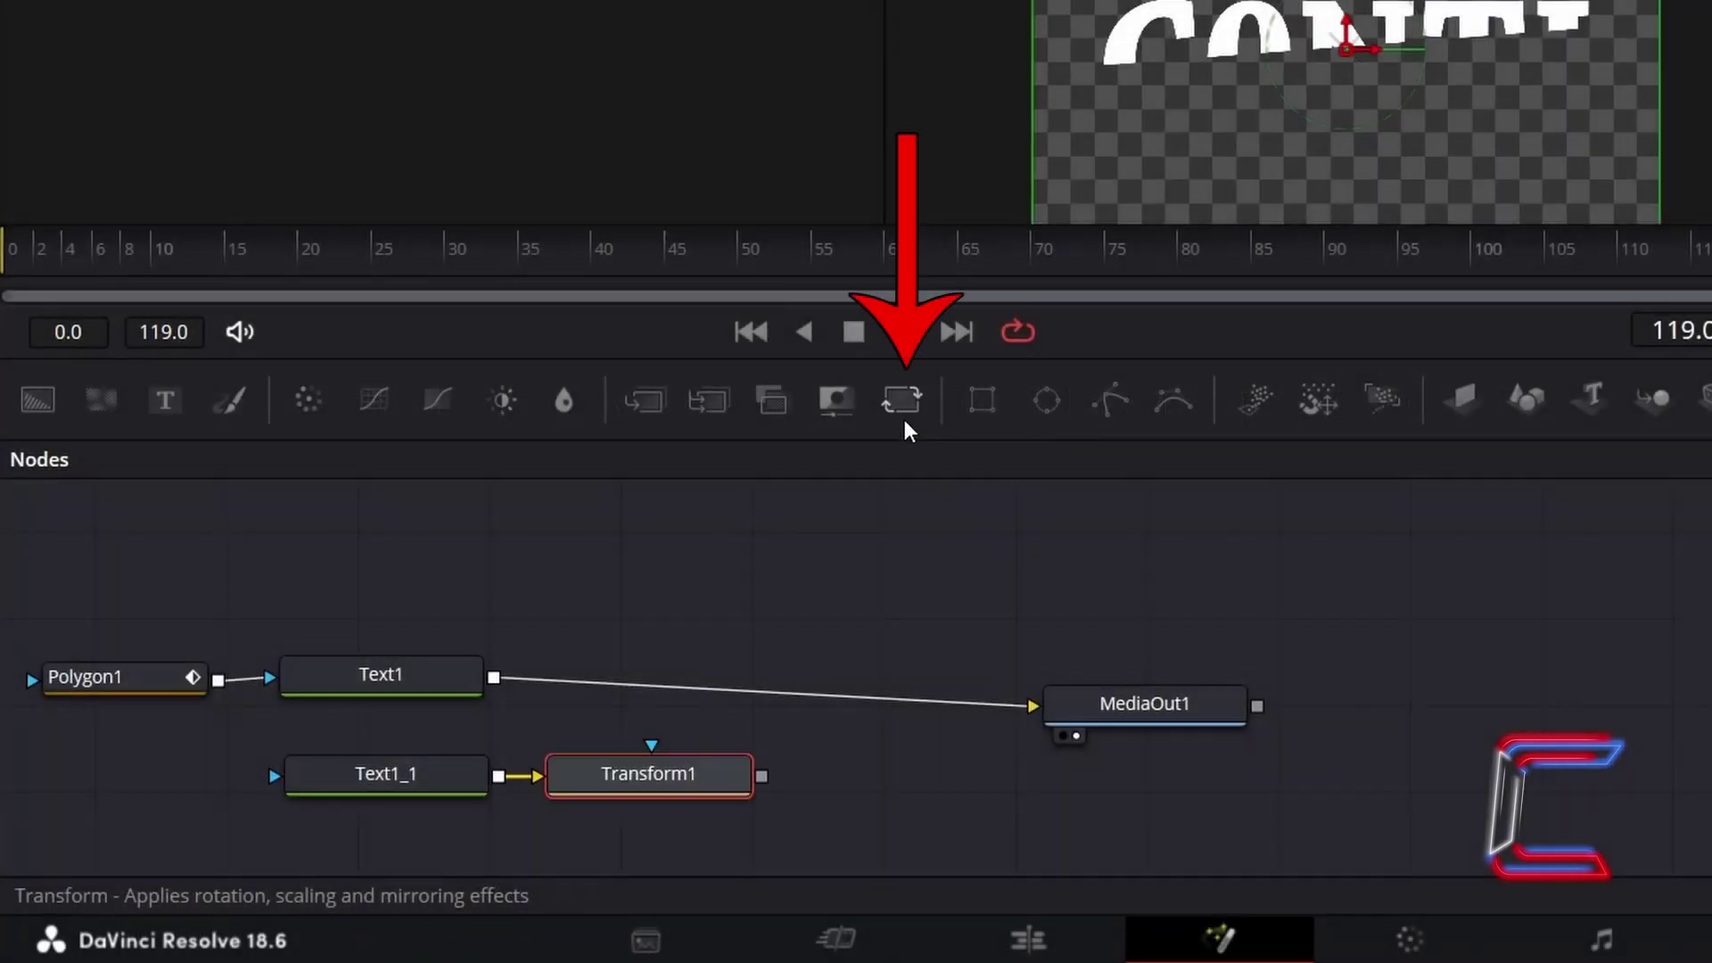
click(661, 414)
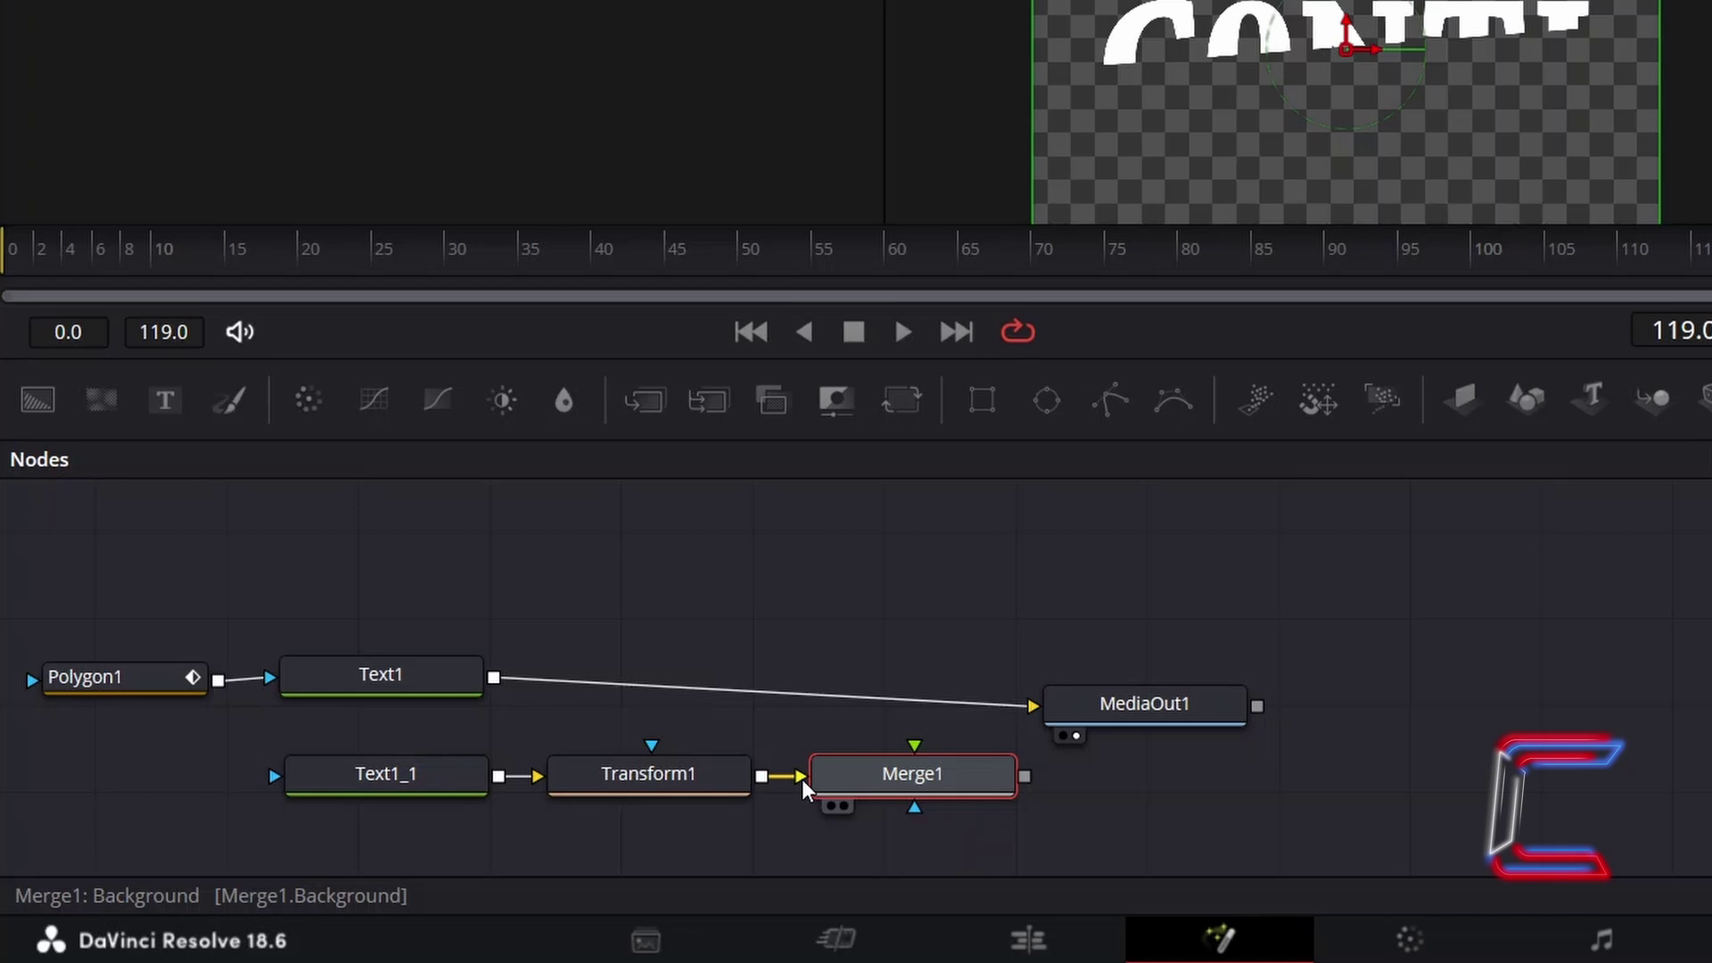
- Cut the Text1–MediaOut1 link, wire Text1 into Merge1's foreground and Merge1 into MediaOut1
click(945, 707)
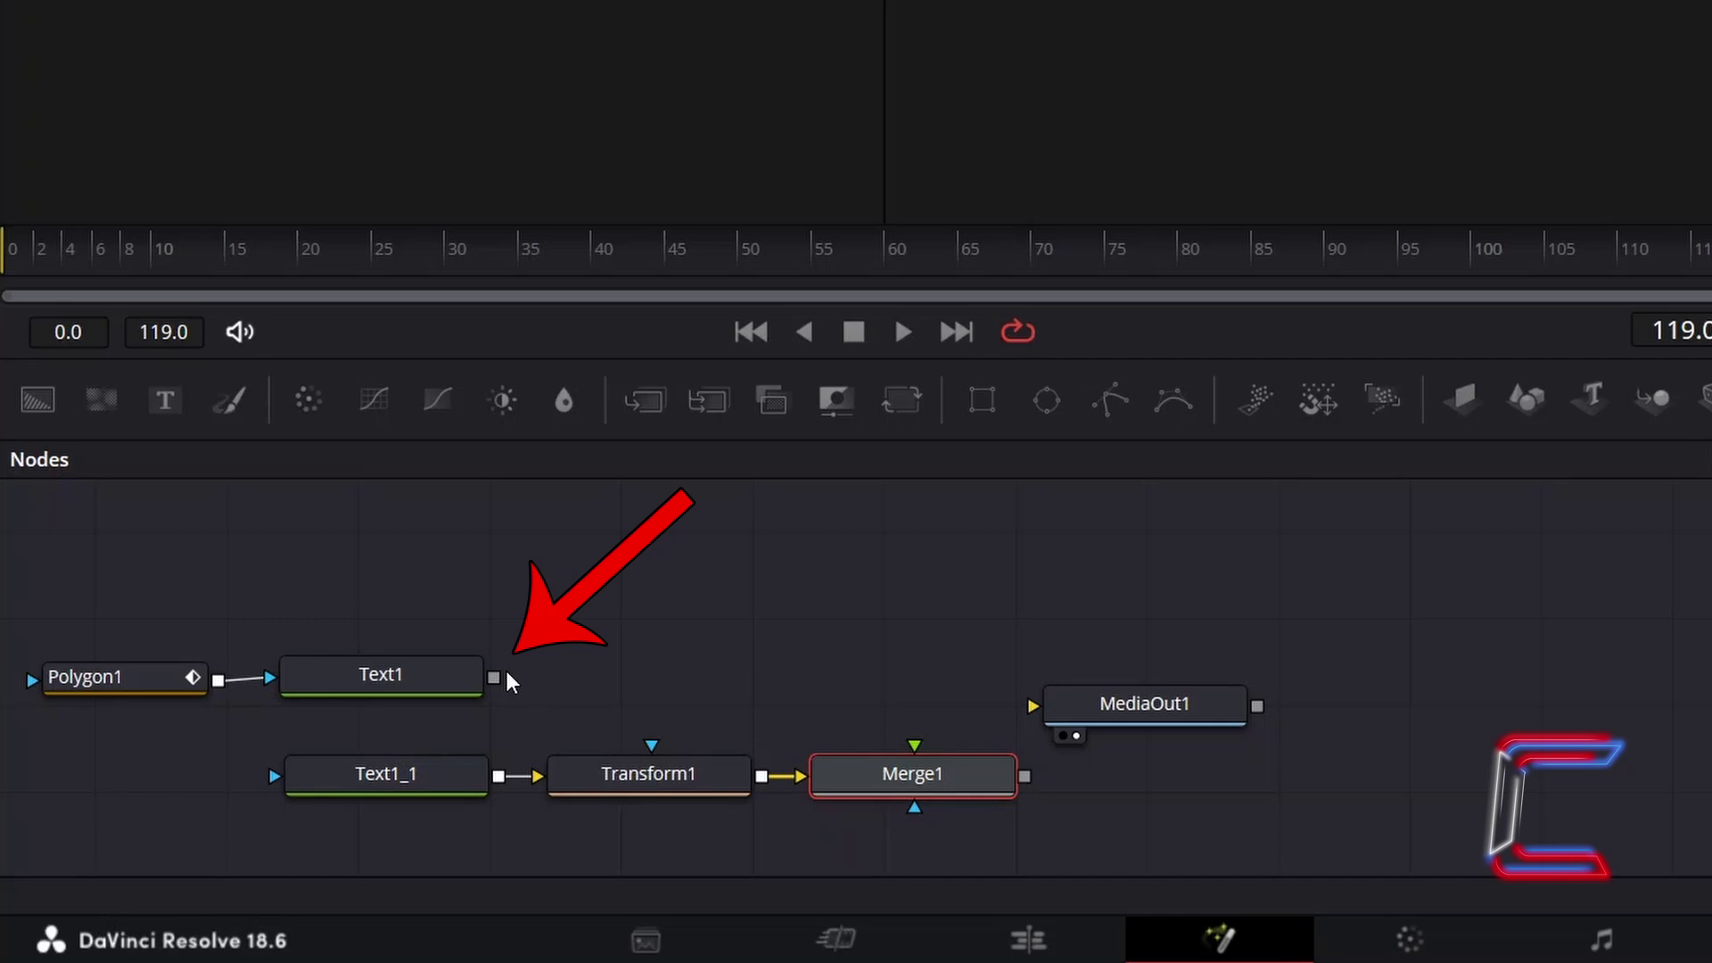
drag(496, 678, 919, 751)
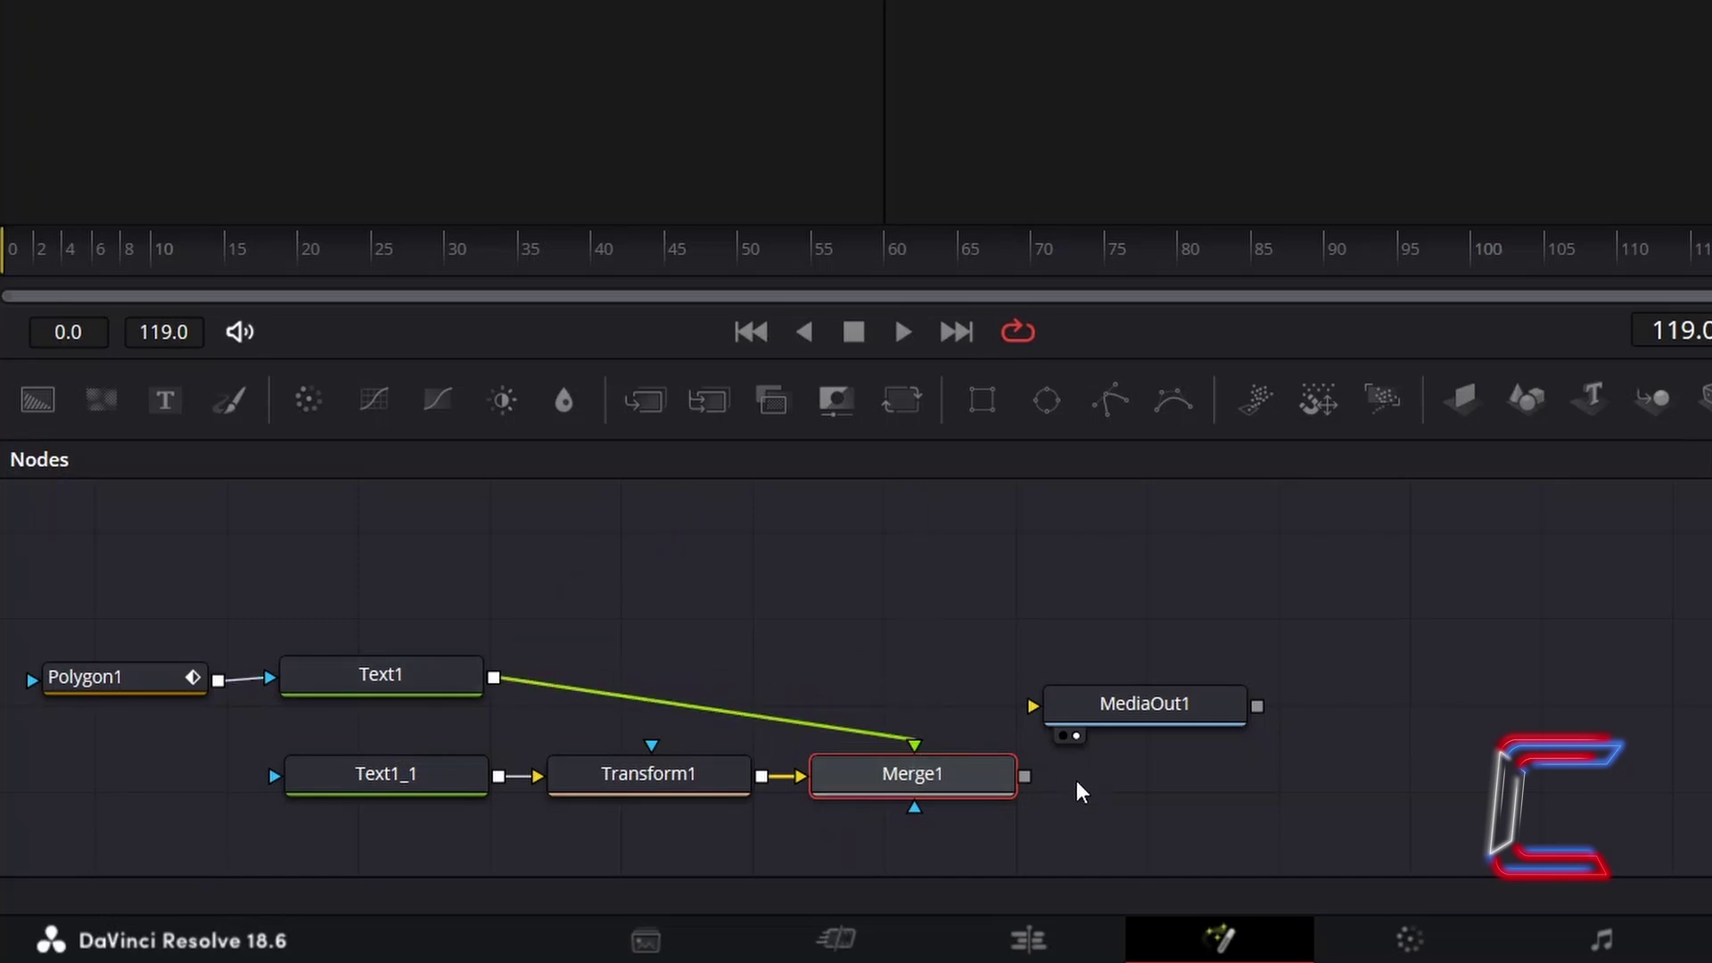
drag(1026, 776, 1032, 708)
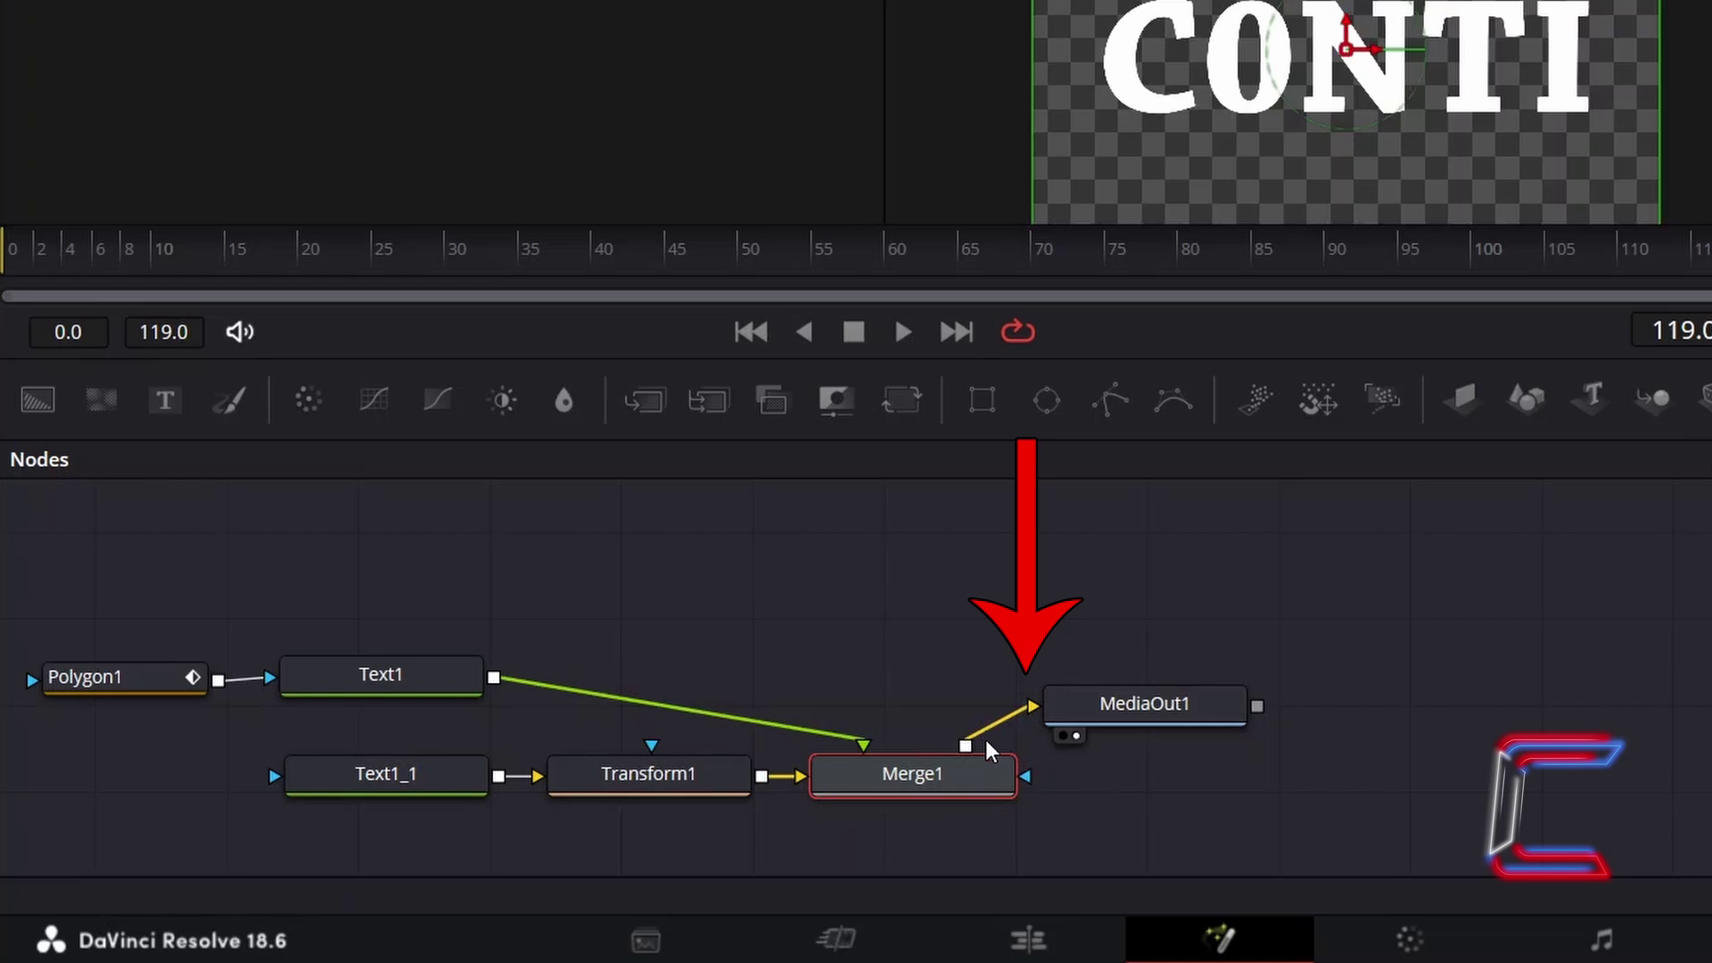
drag(943, 778, 928, 728)
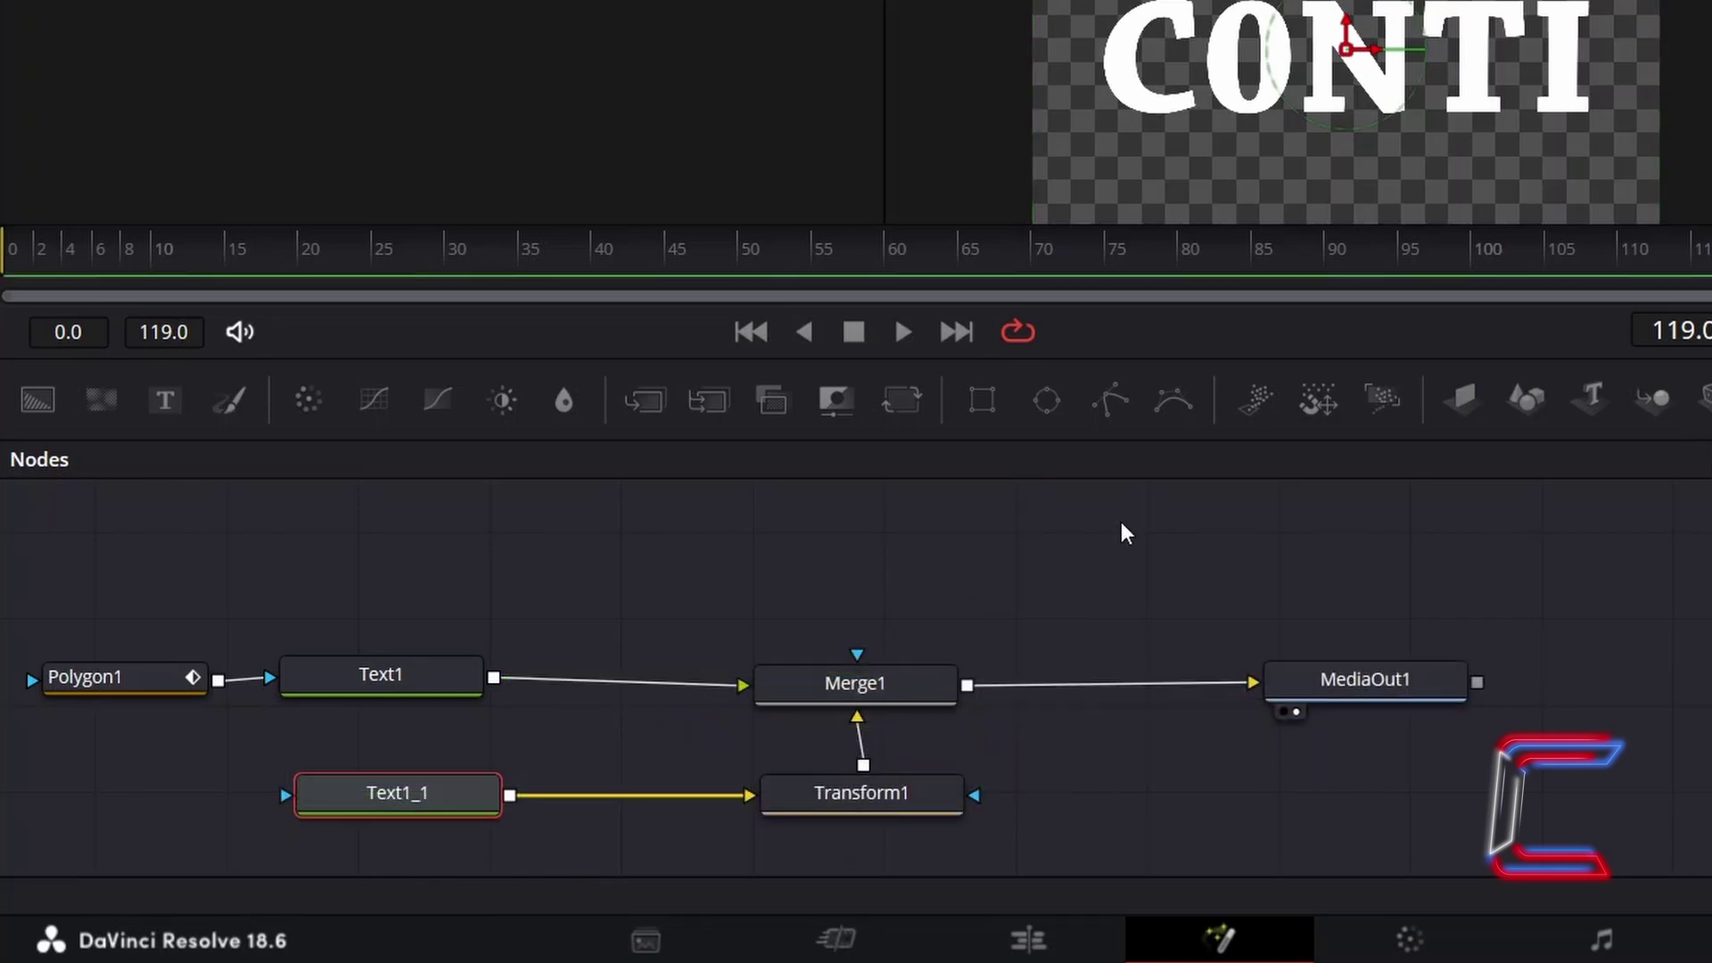
- Insert a Drop Shadow node after Text1, between Text1 and Merge1
click(334, 684)
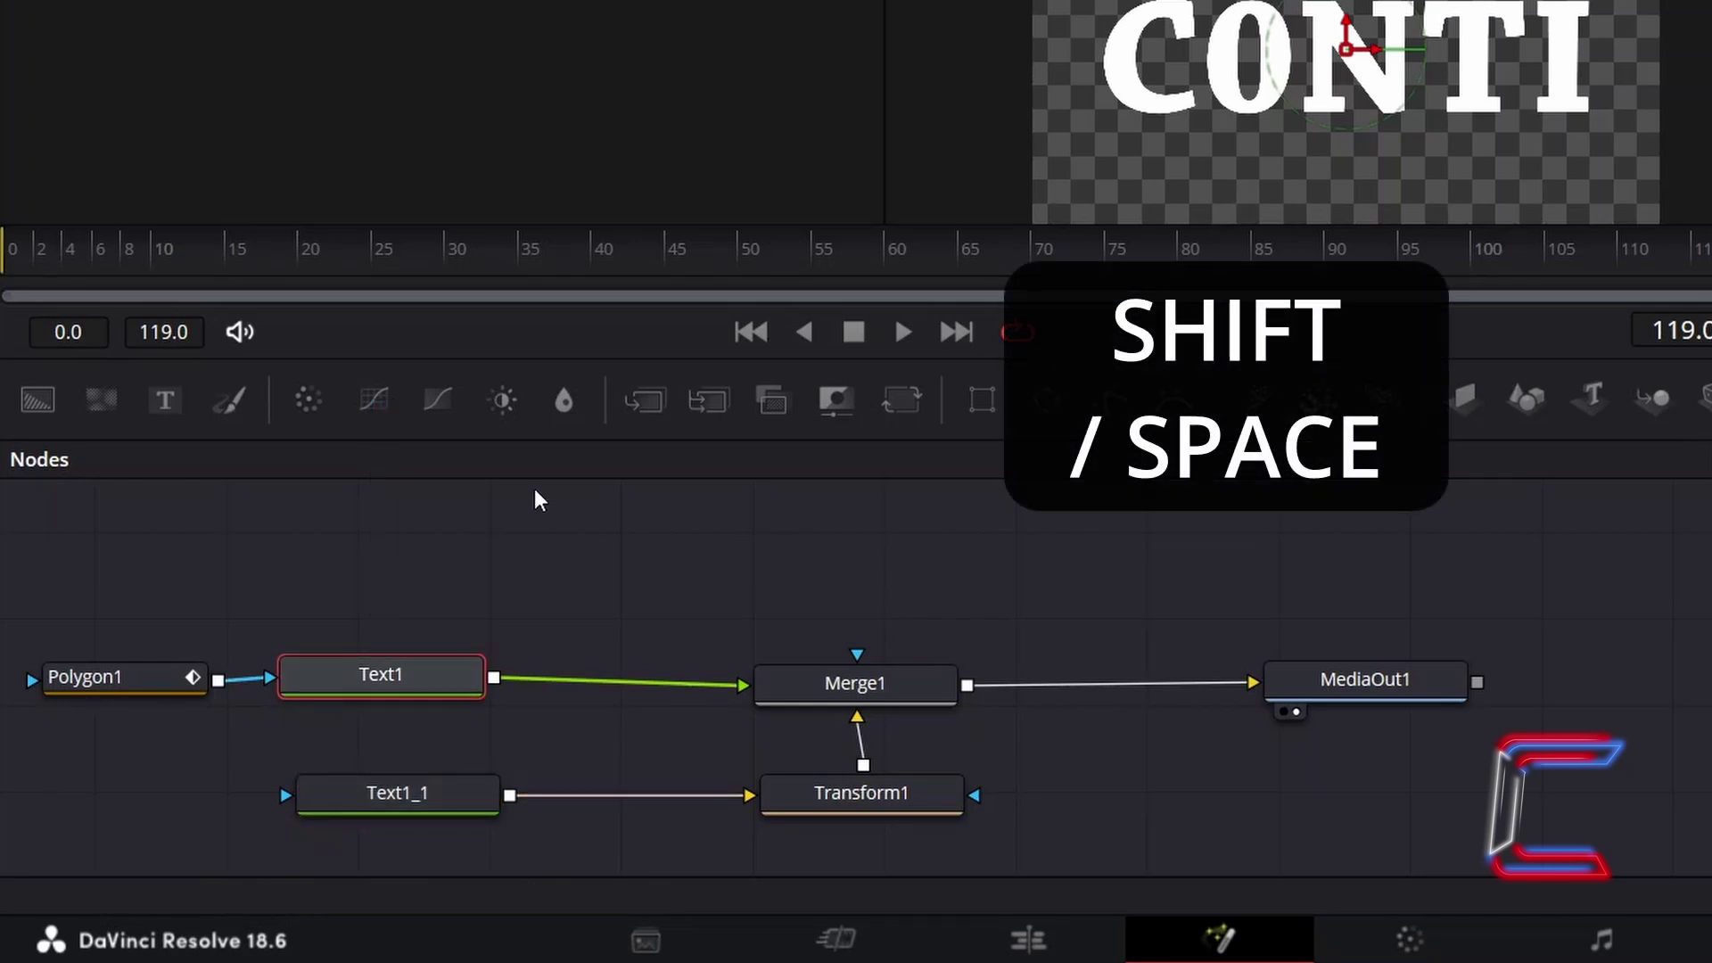
key(shift+space)
text(Drop Shadow)
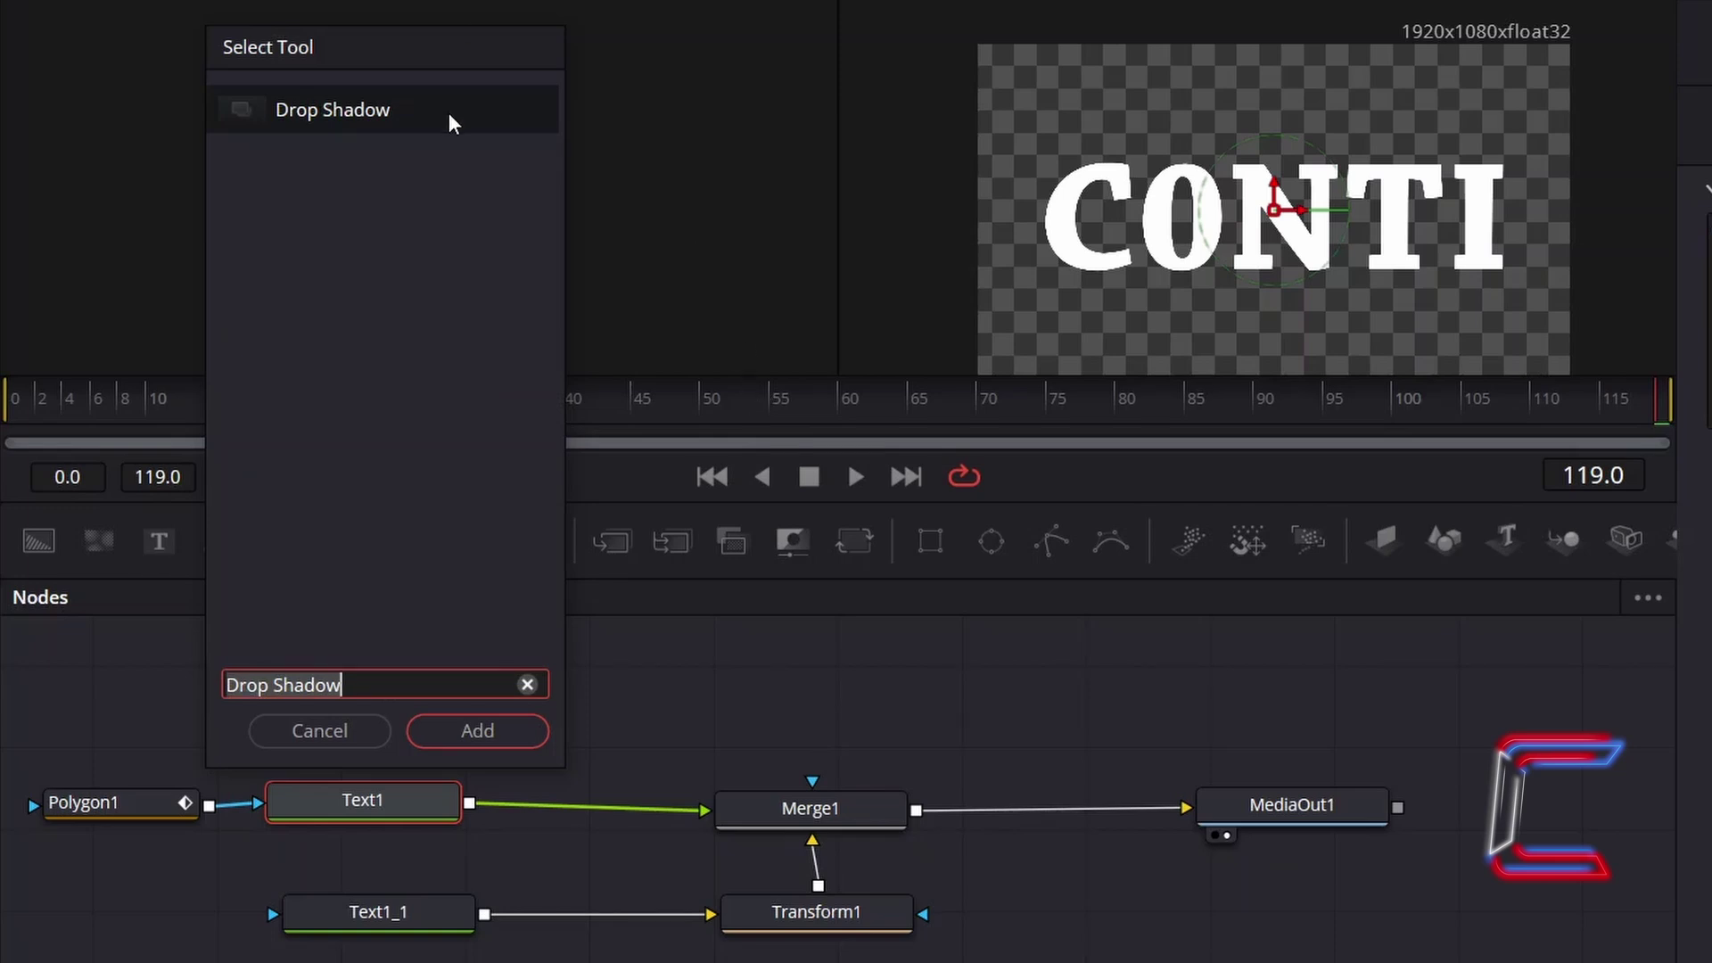
triple_click(499, 679)
click(501, 744)
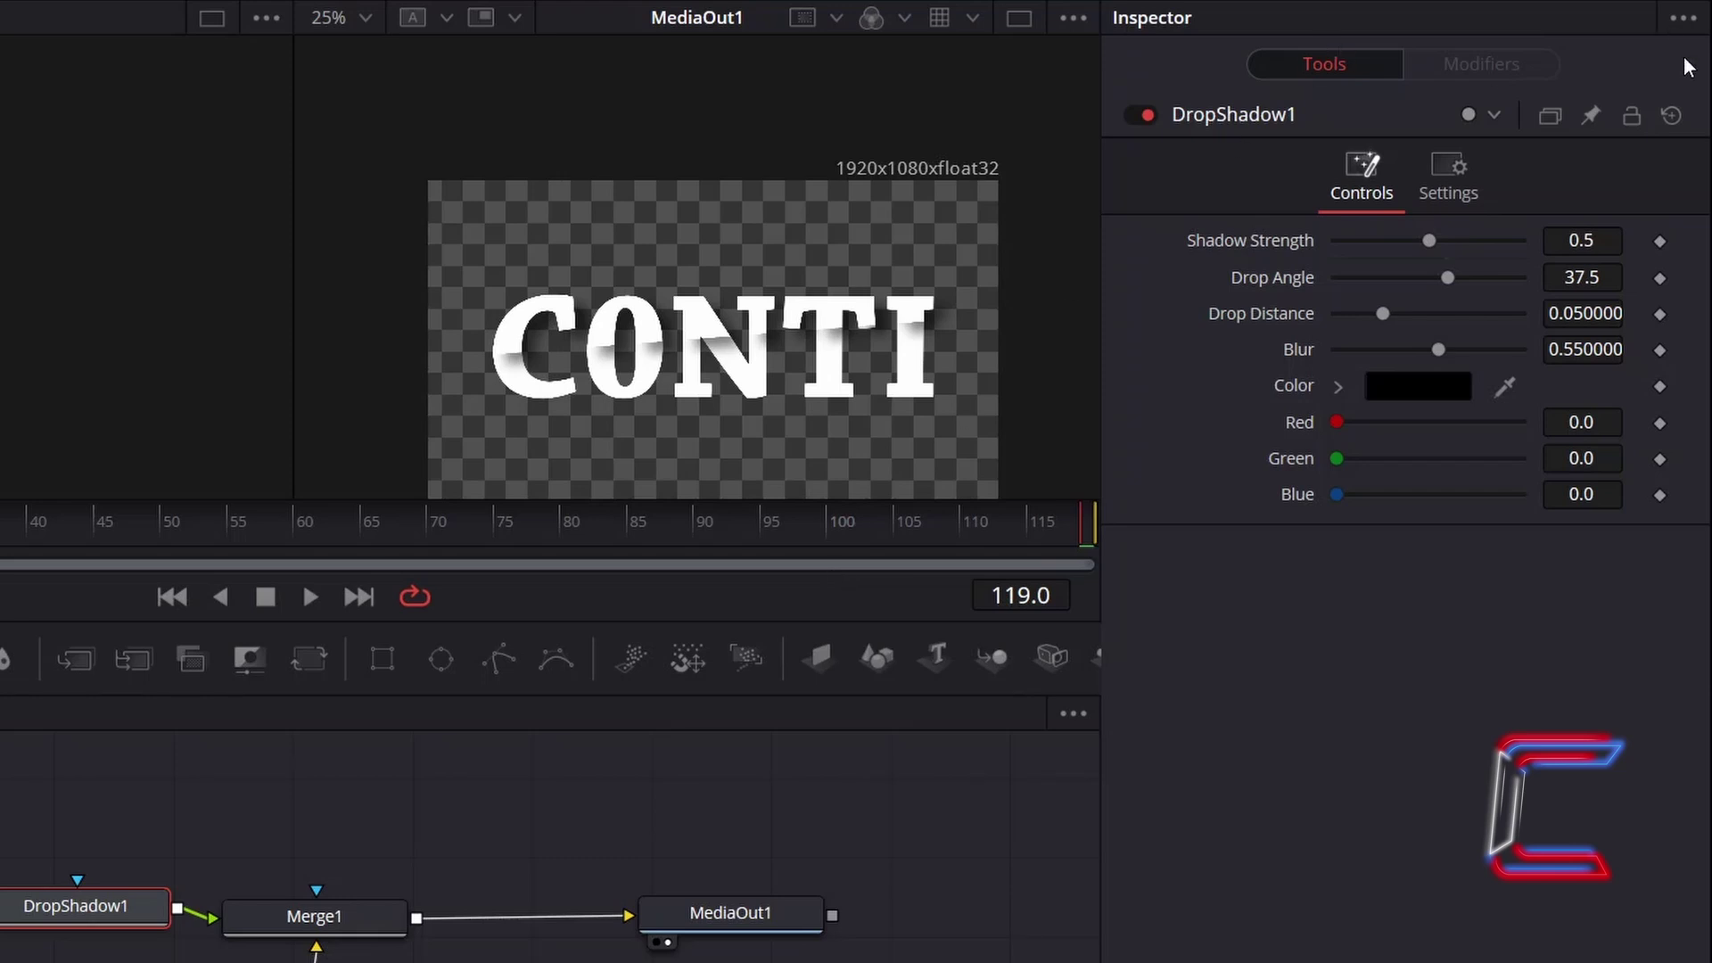
- Set Shadow Strength to 0.85 and raise the Drop Distance to 0.05
click(1616, 242)
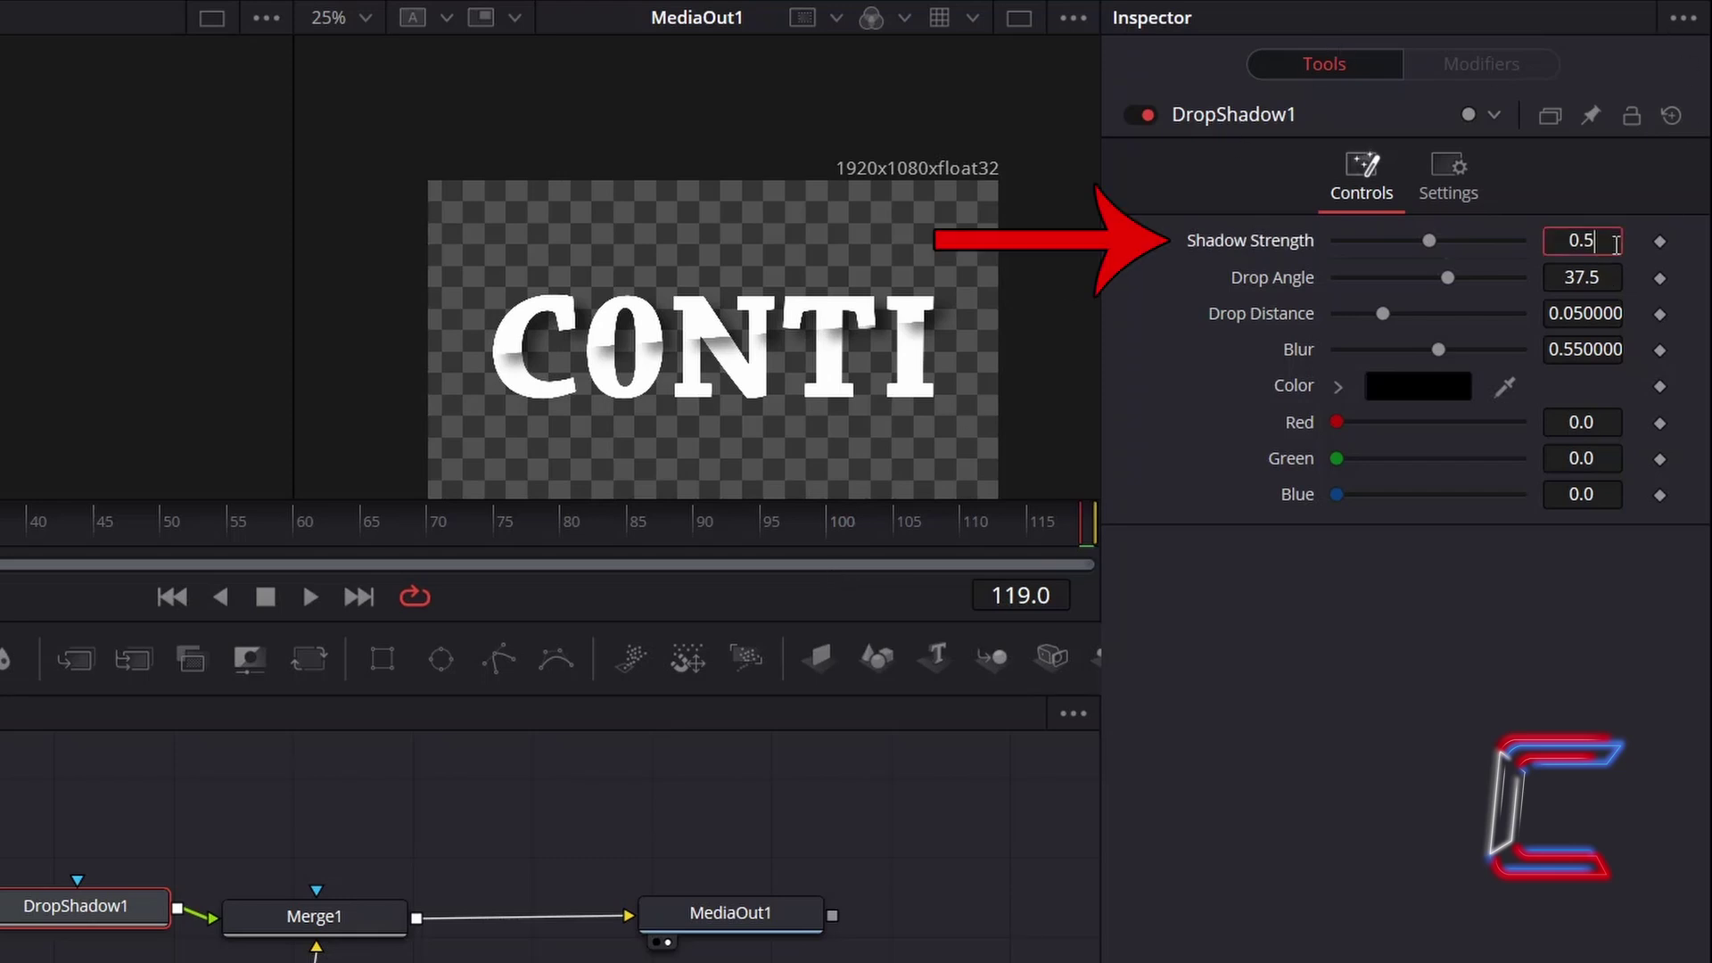
text(0.85)
key(Tab)
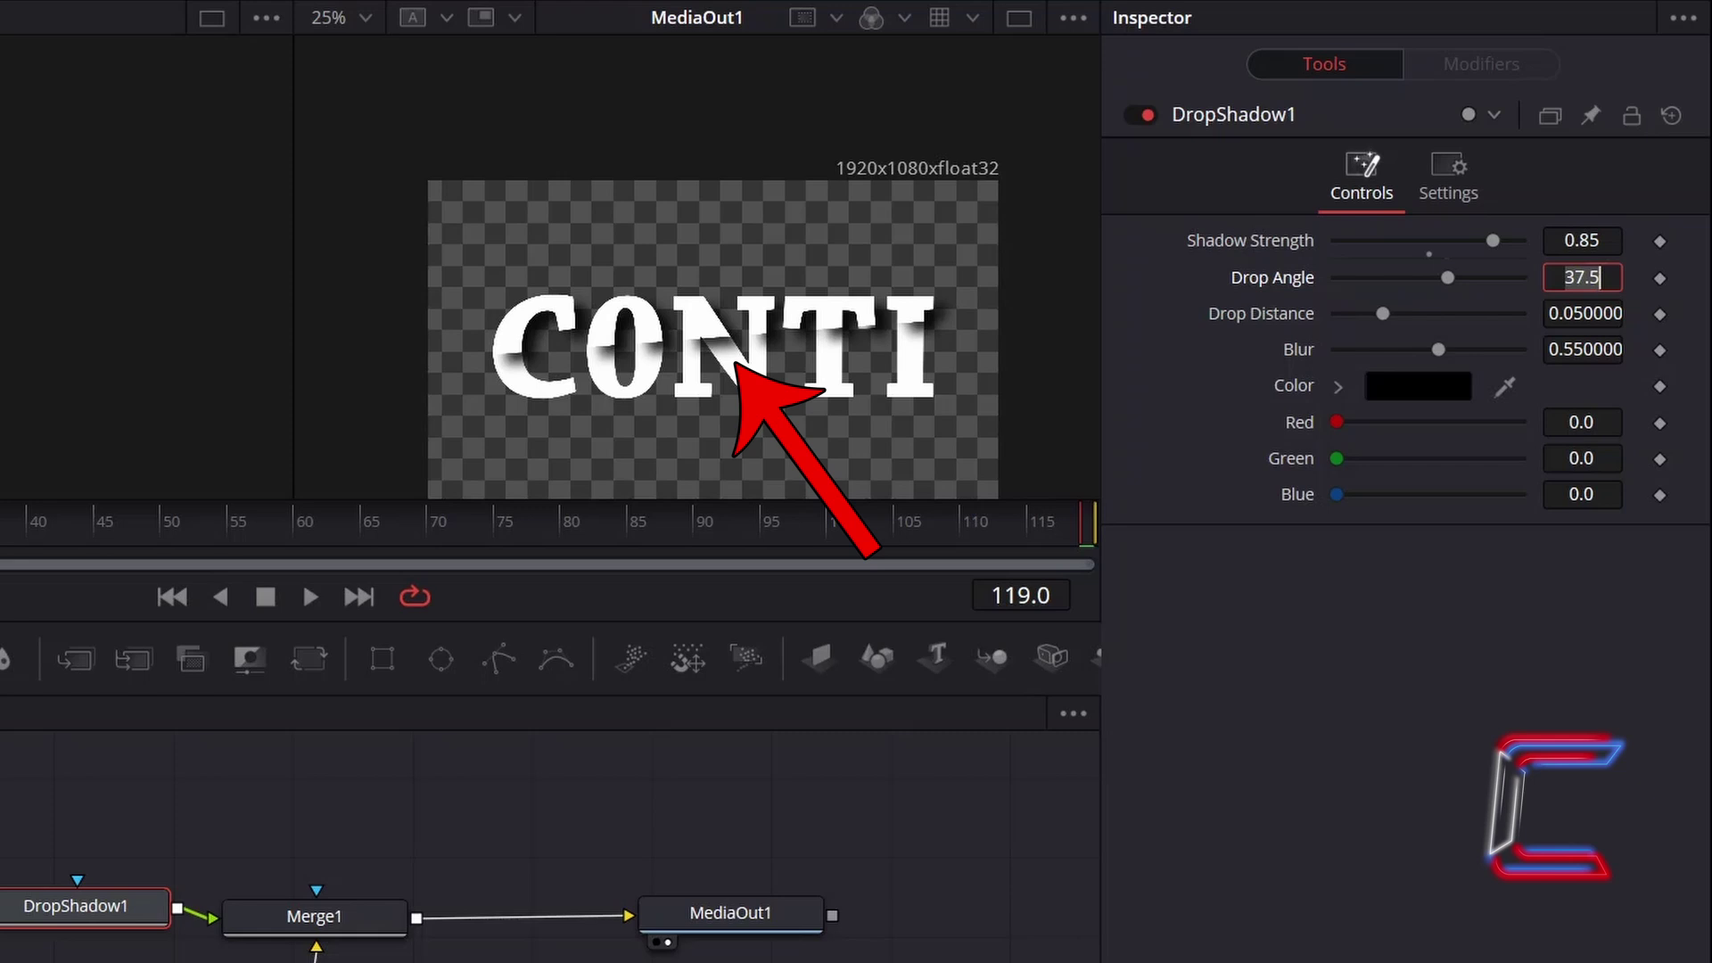
drag(1382, 314, 1432, 368)
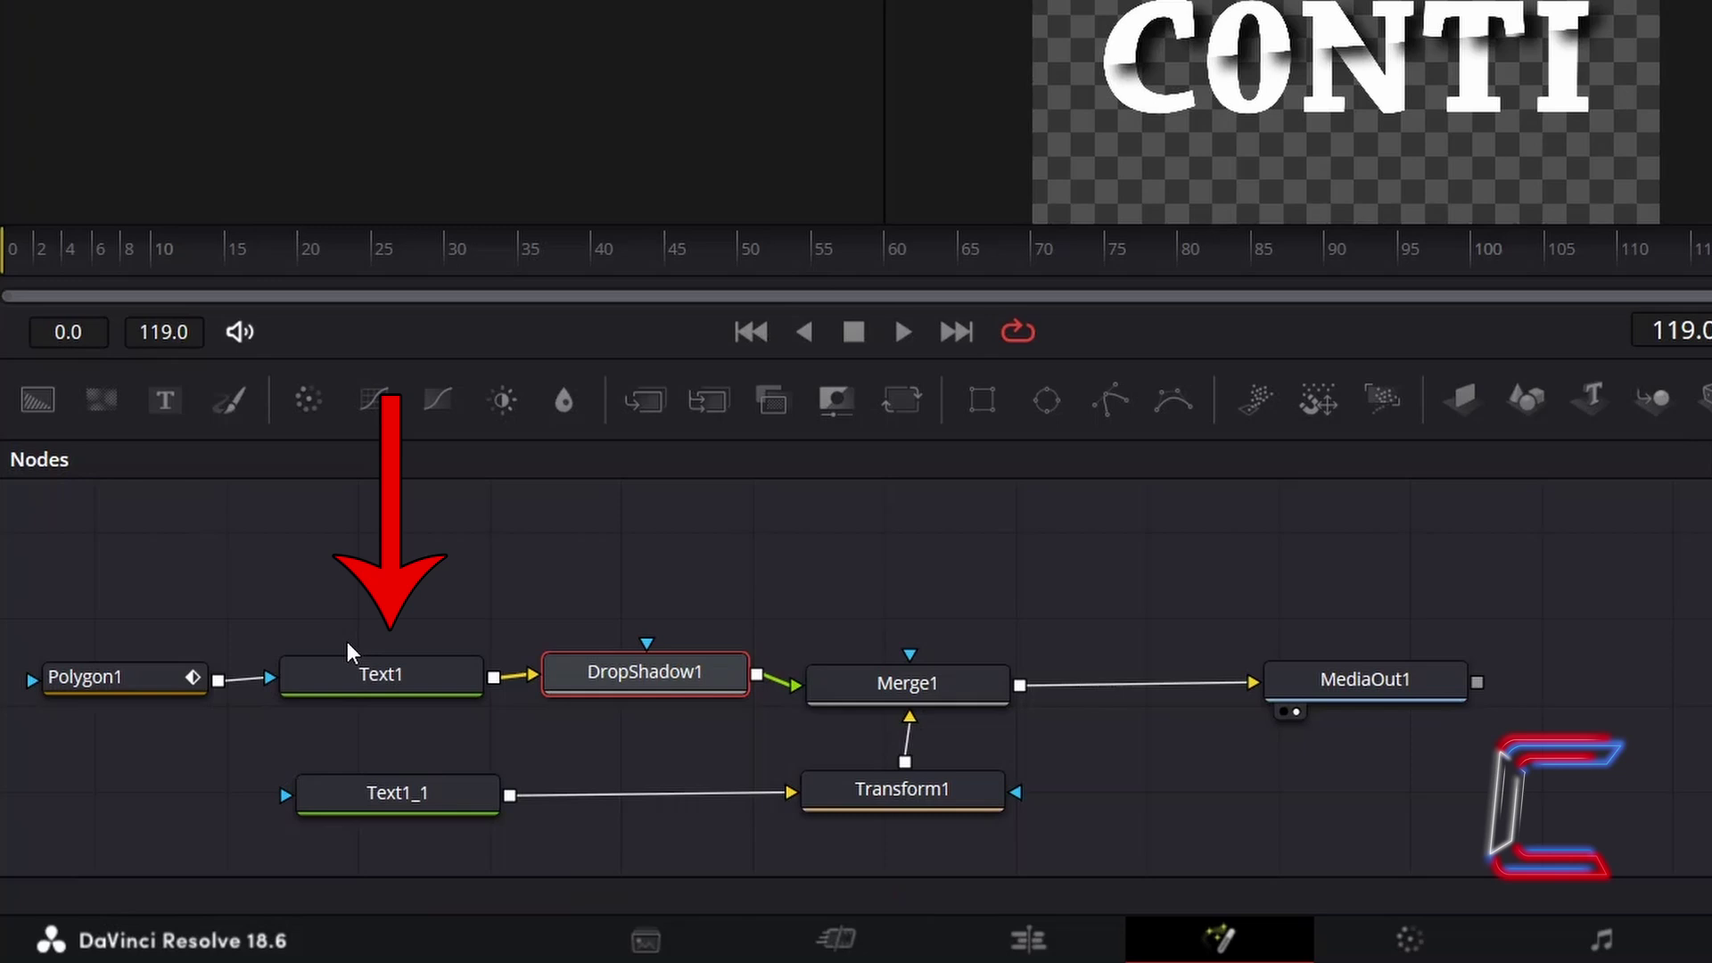
- Raise Text1's Background Alpha to 1.0 in its Layout settings for a solid black backdrop
click(344, 681)
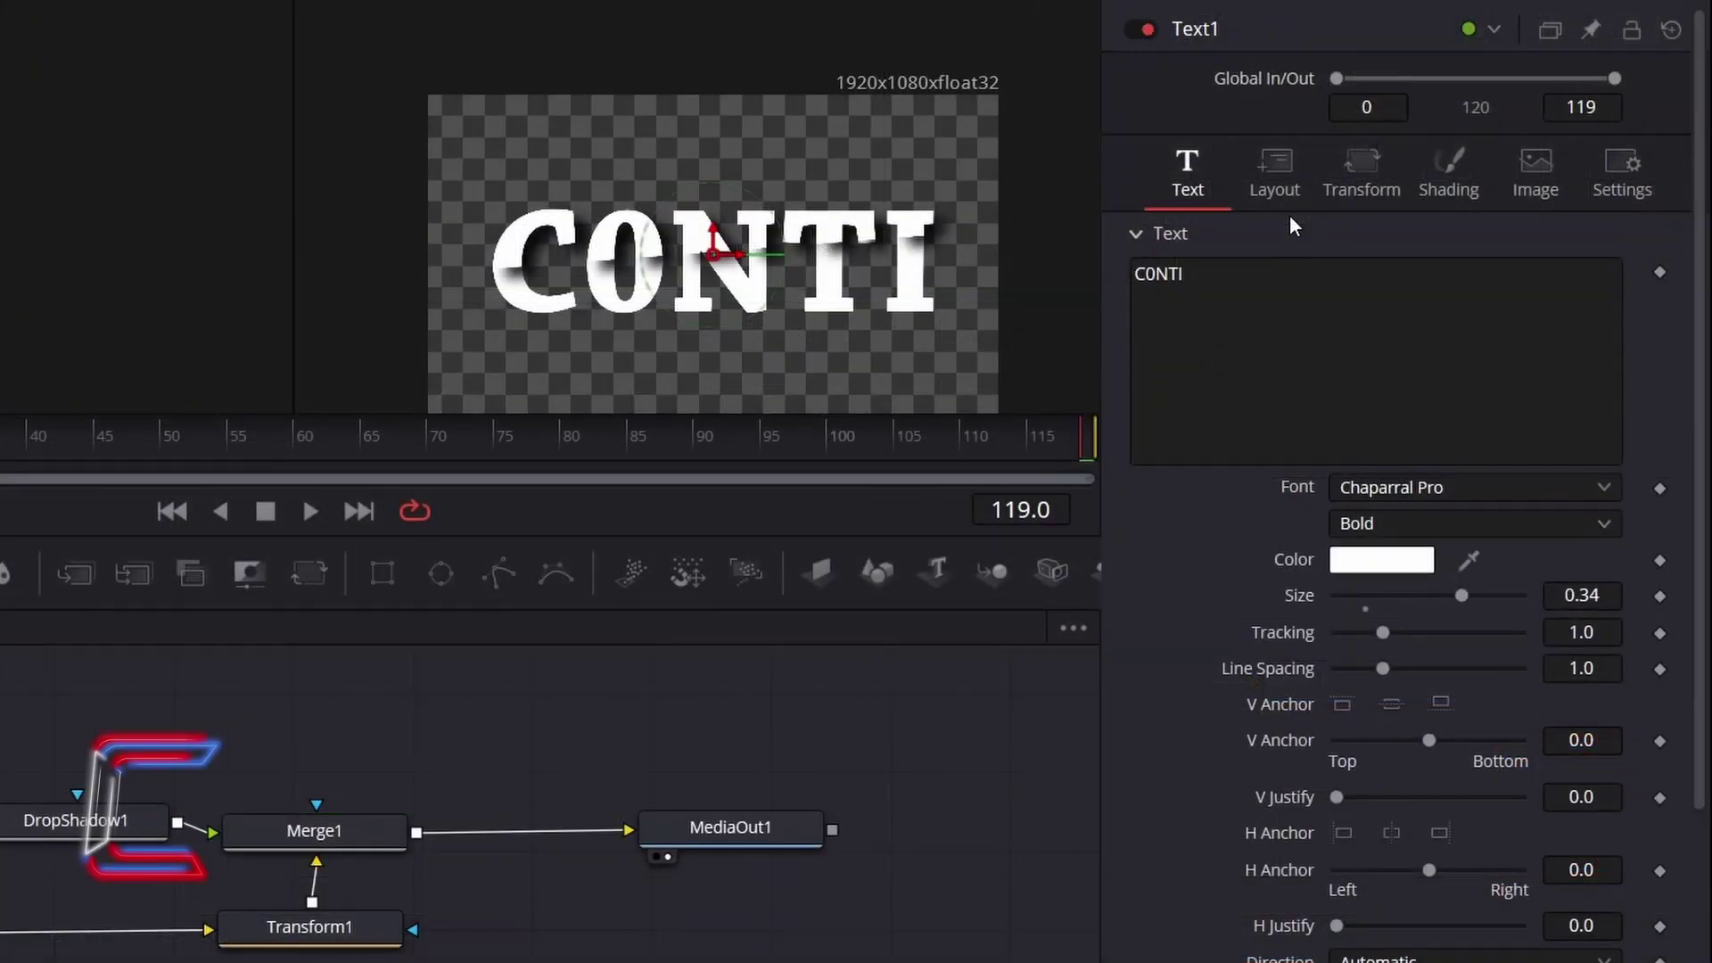
click(1290, 202)
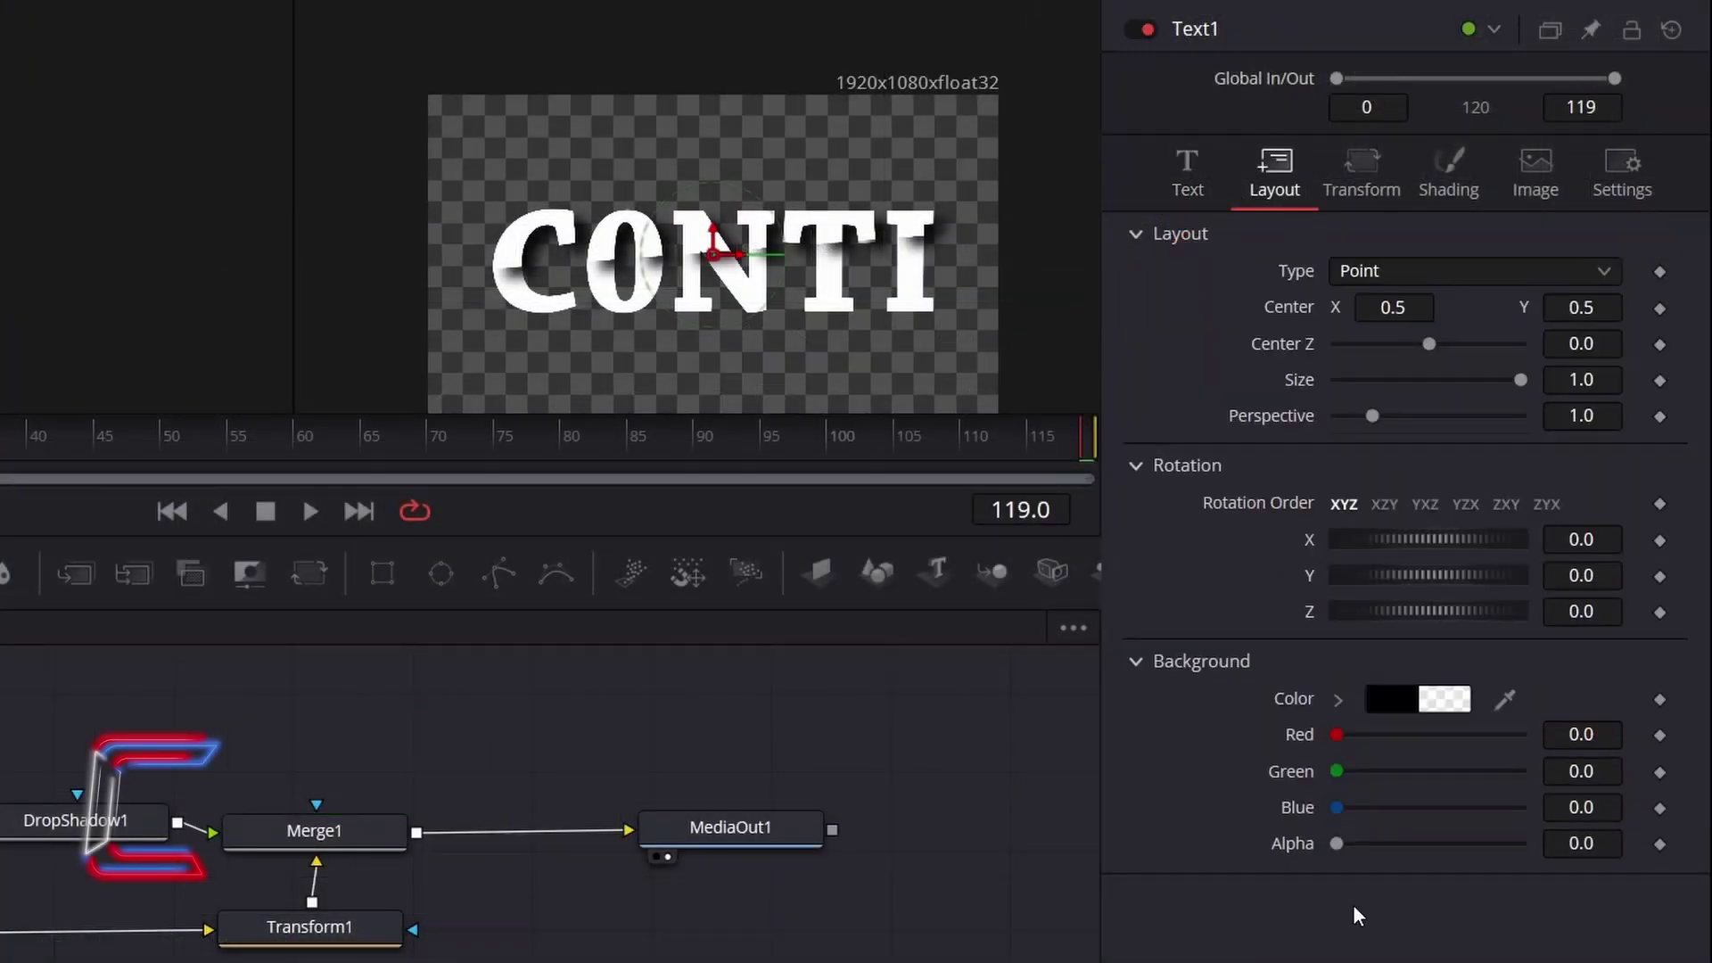
drag(1331, 837, 1576, 833)
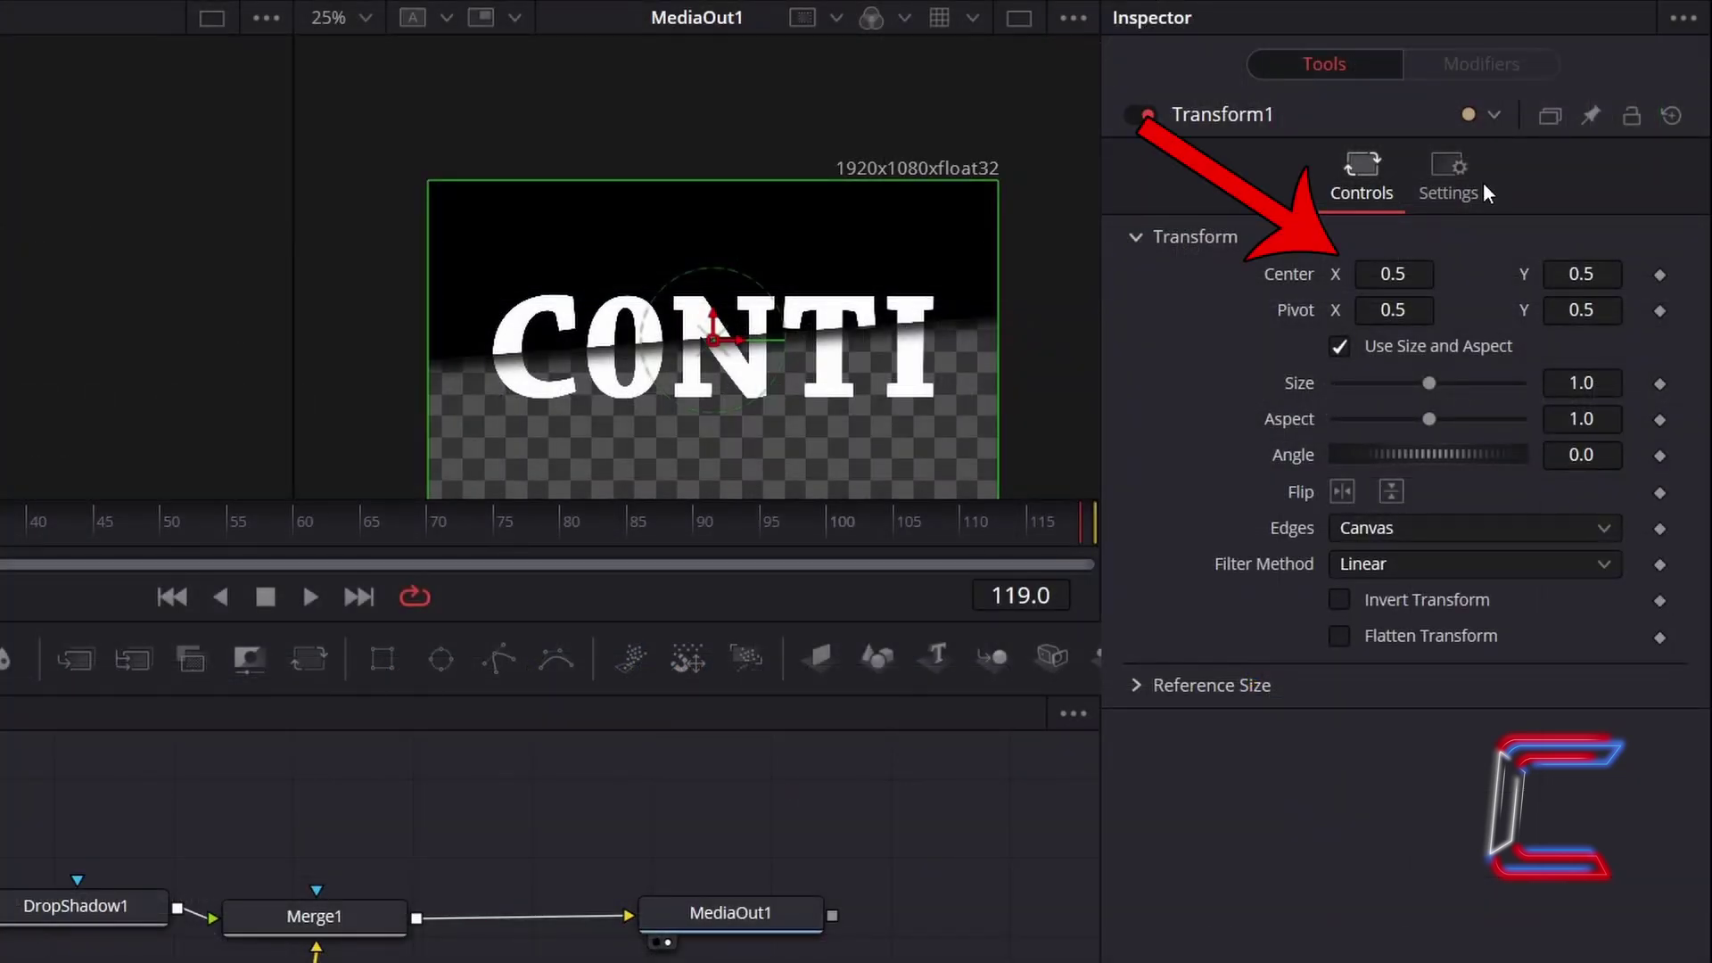
- Set Transform1's Center X to 0.505 and Size to 0.99
click(1424, 277)
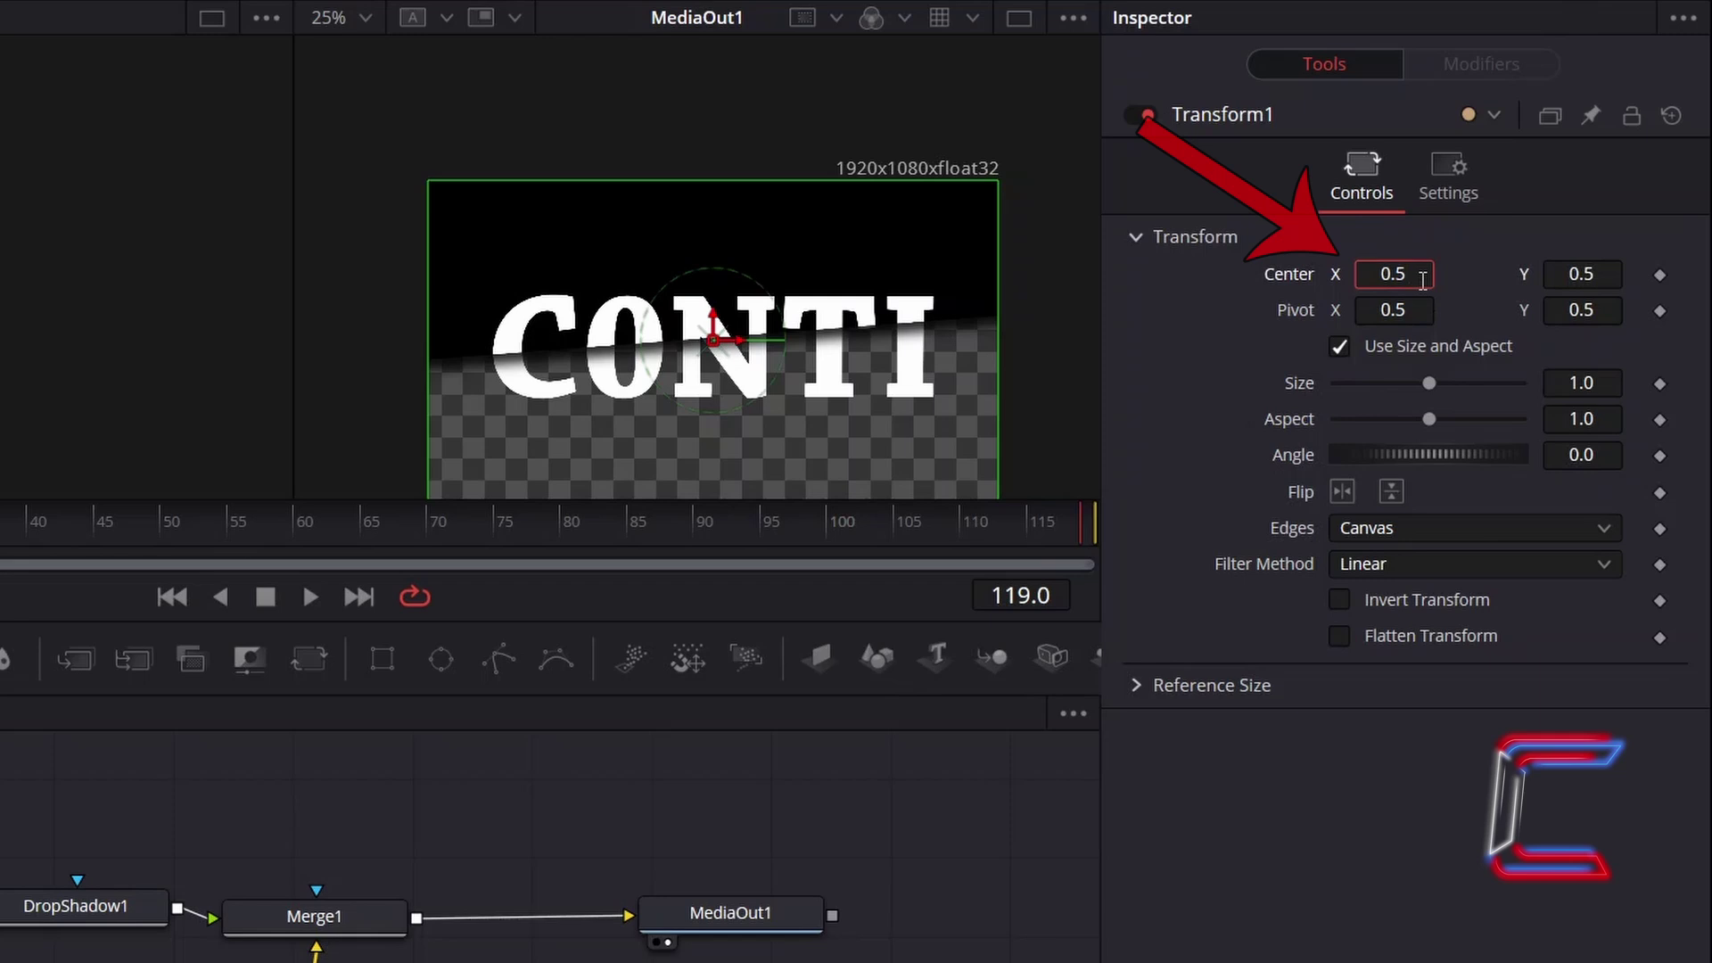
text(05)
key(Tab)
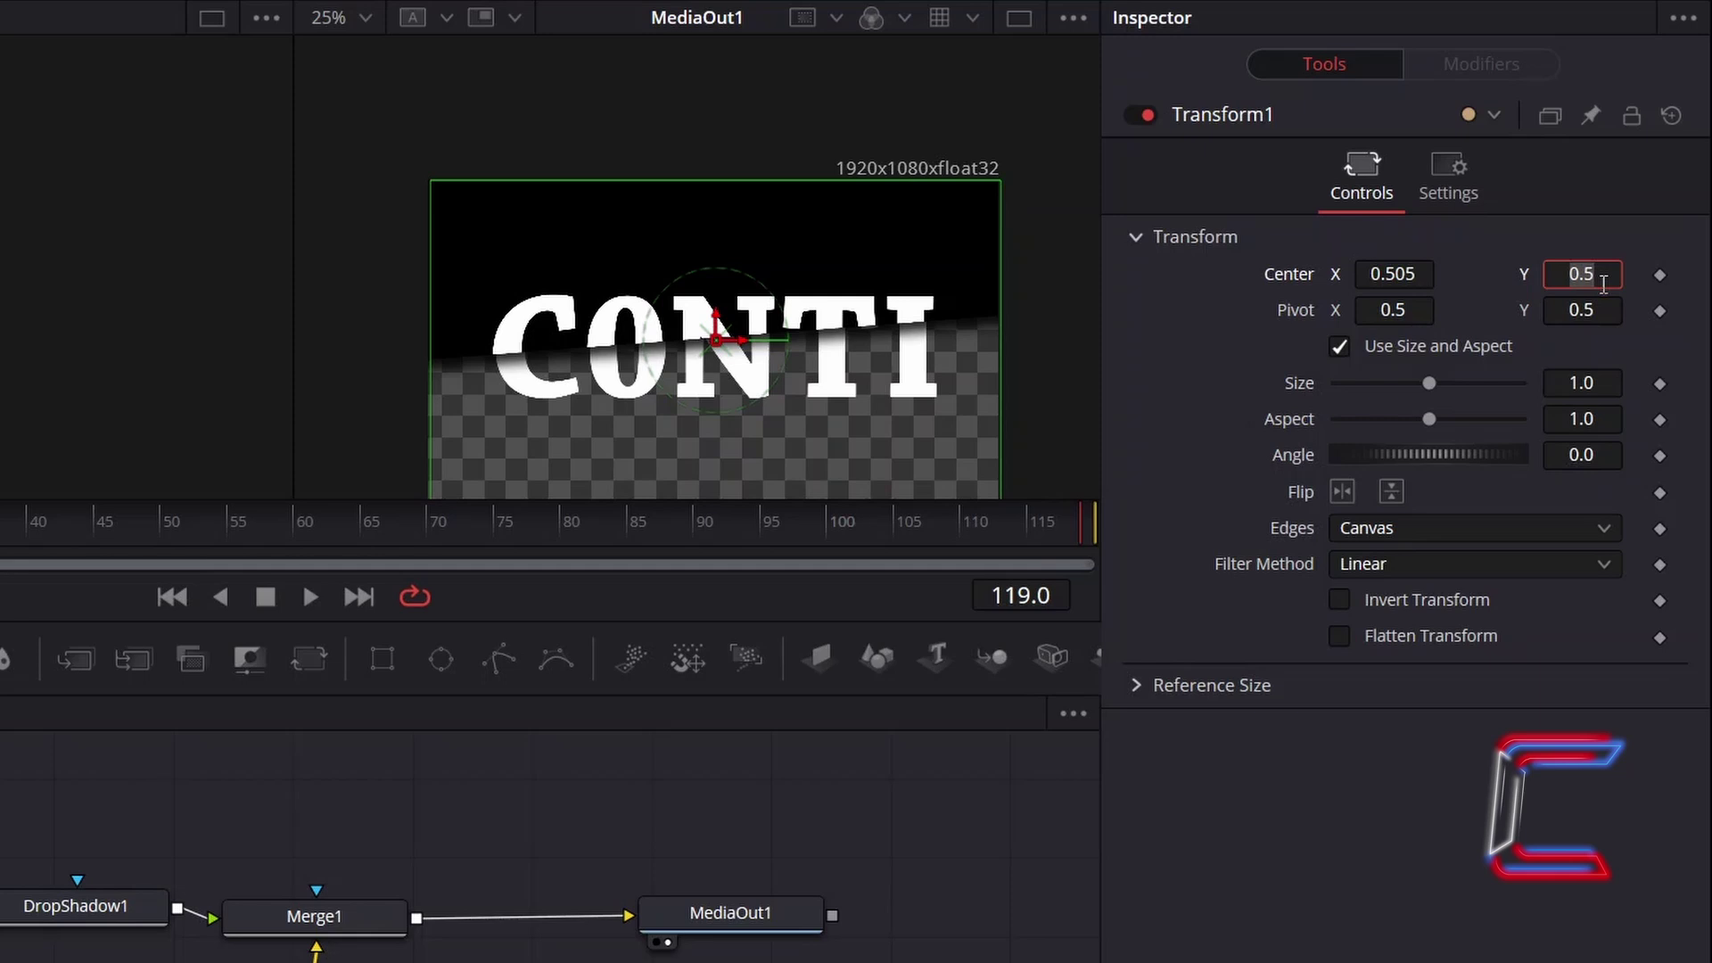
click(1596, 383)
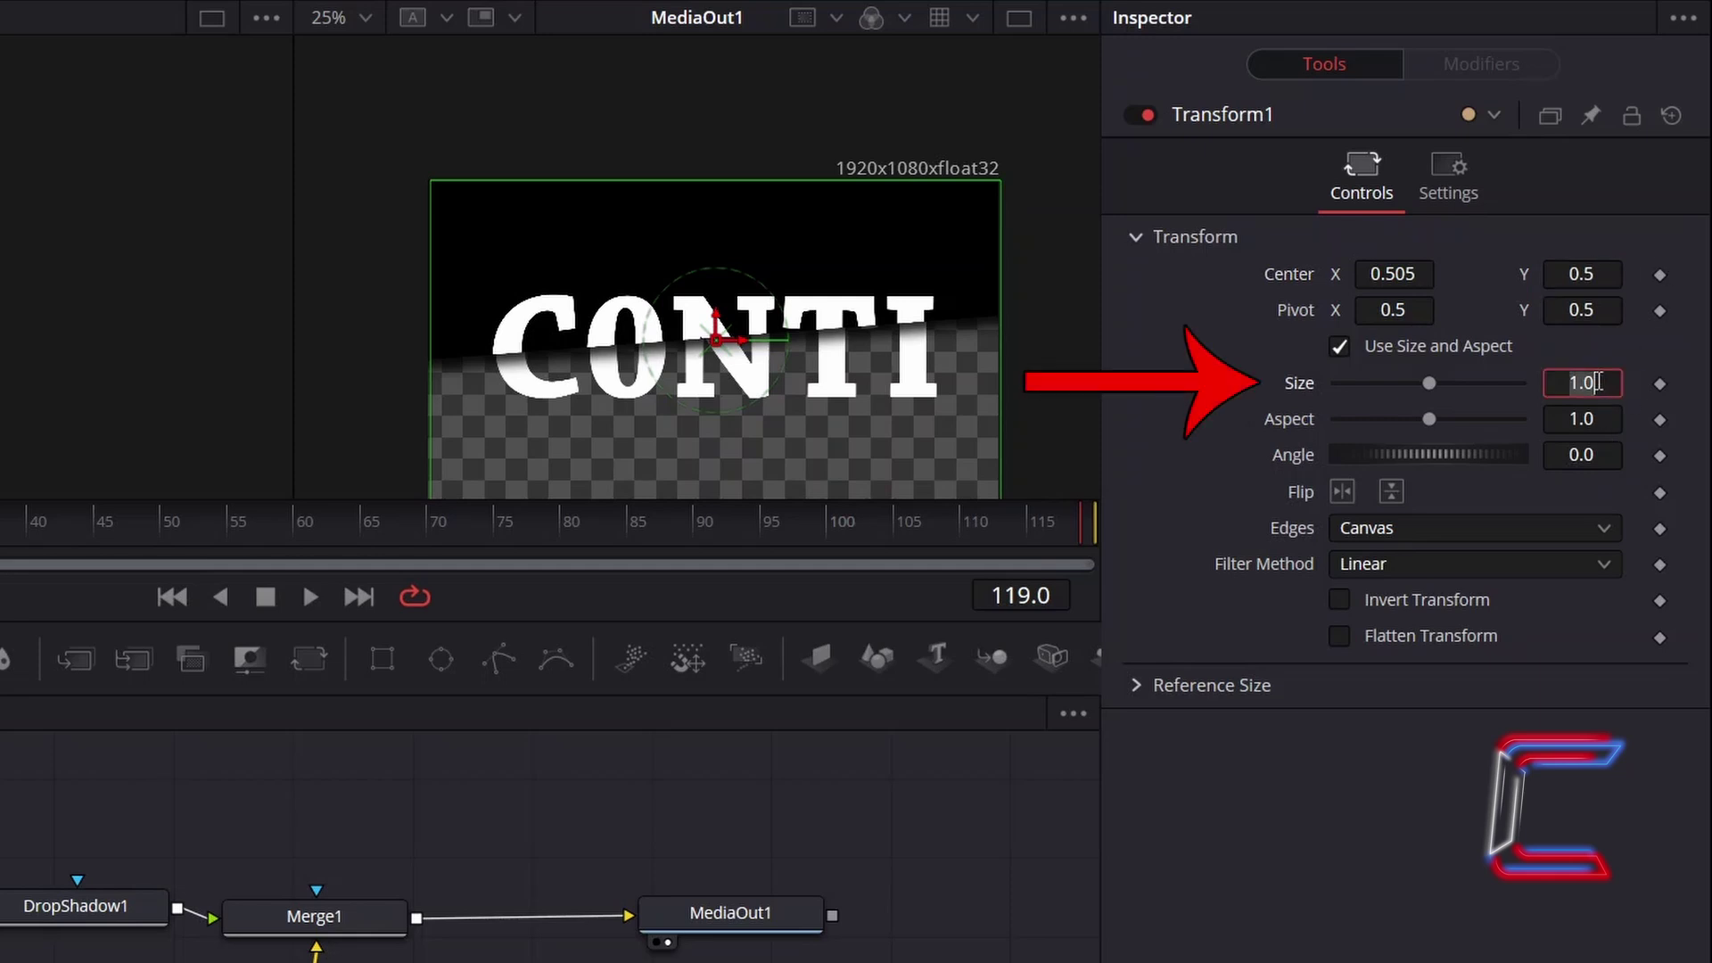
text(.99)
key(Tab)
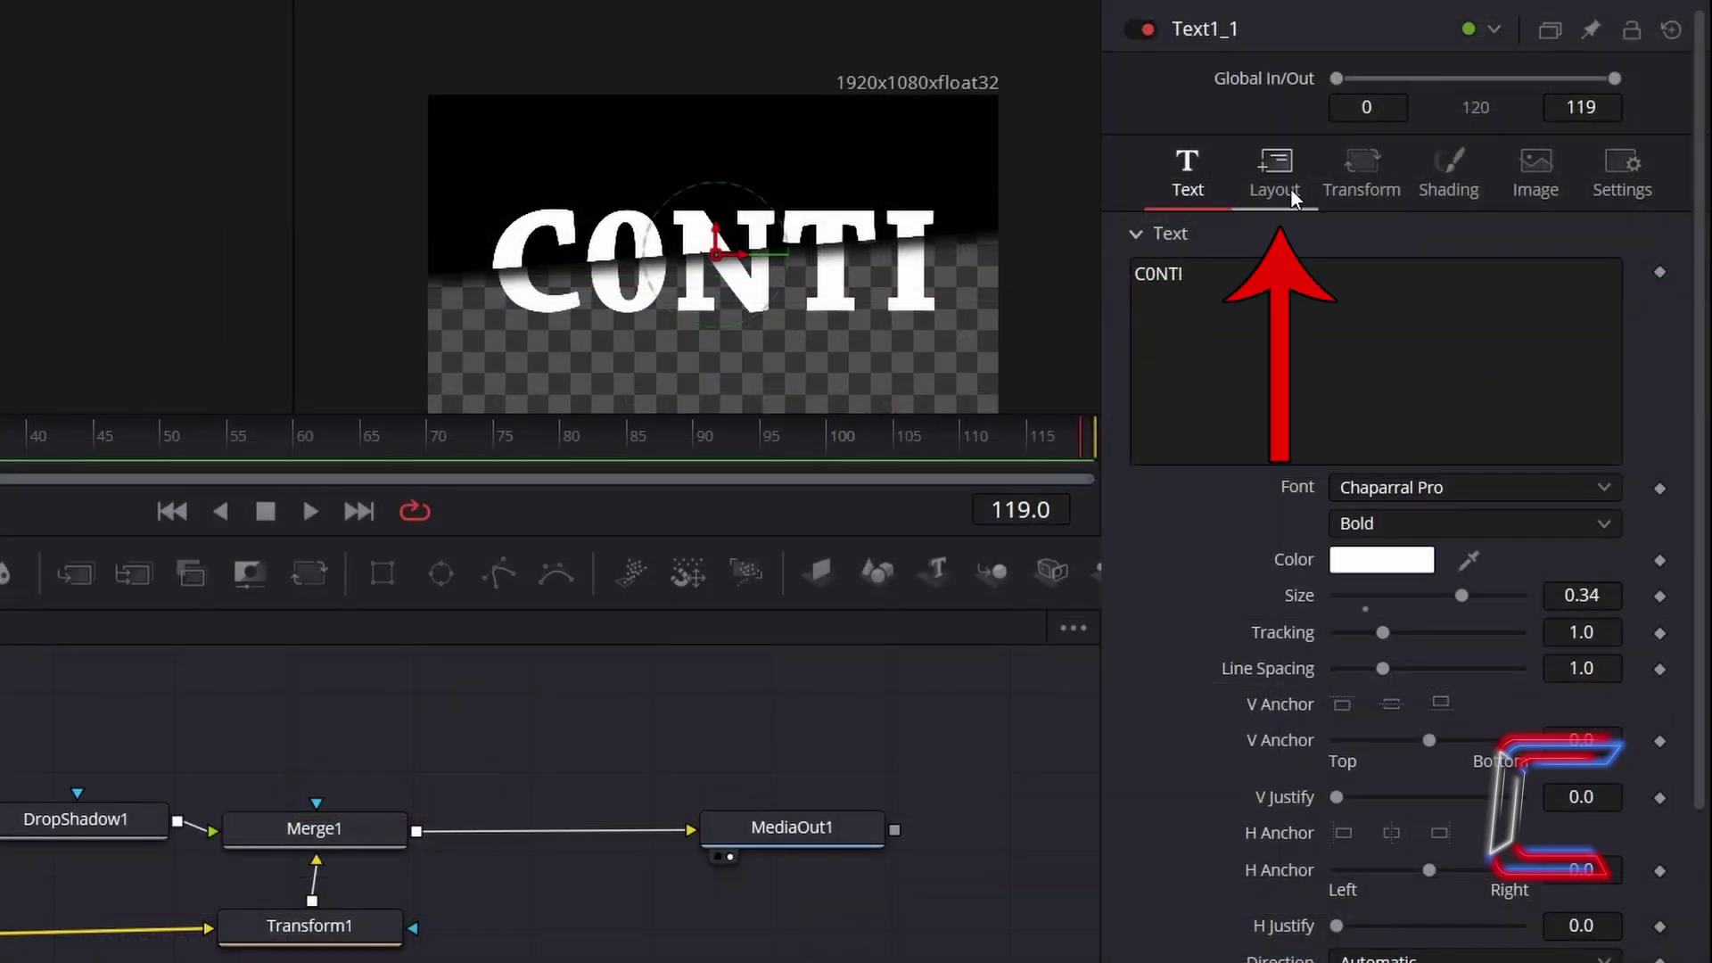
- Raise Text1_1's Background Alpha to 1.0 in its Layout settings
click(1290, 185)
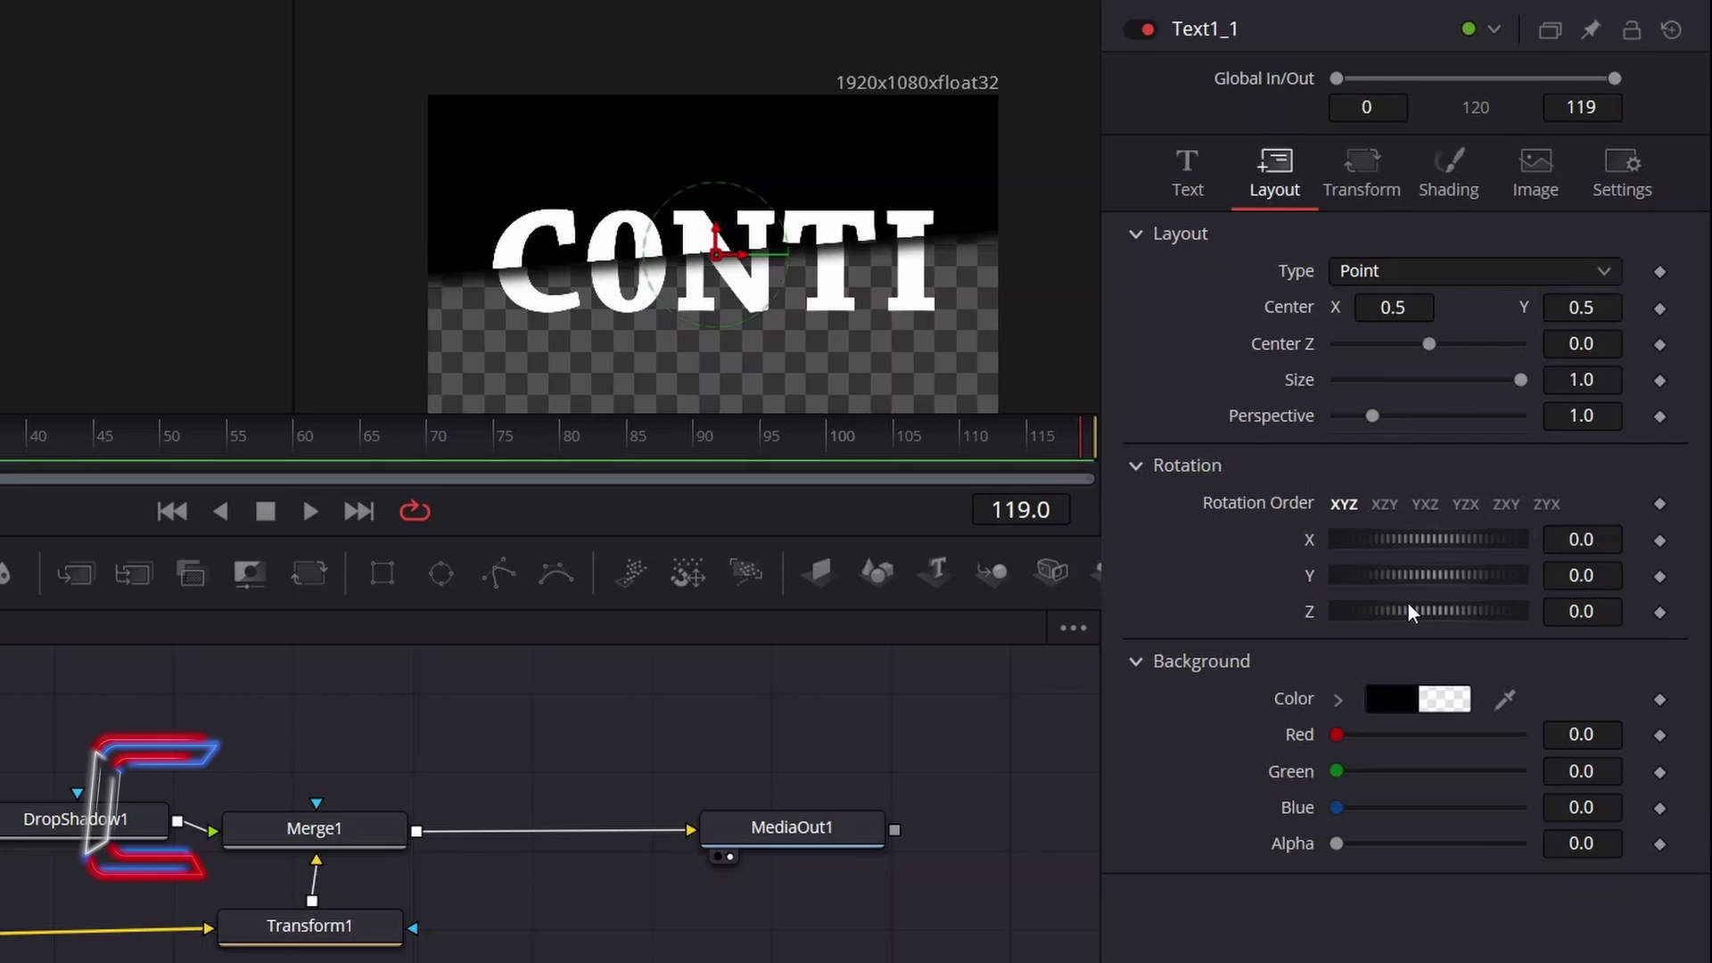
drag(1336, 843, 1548, 845)
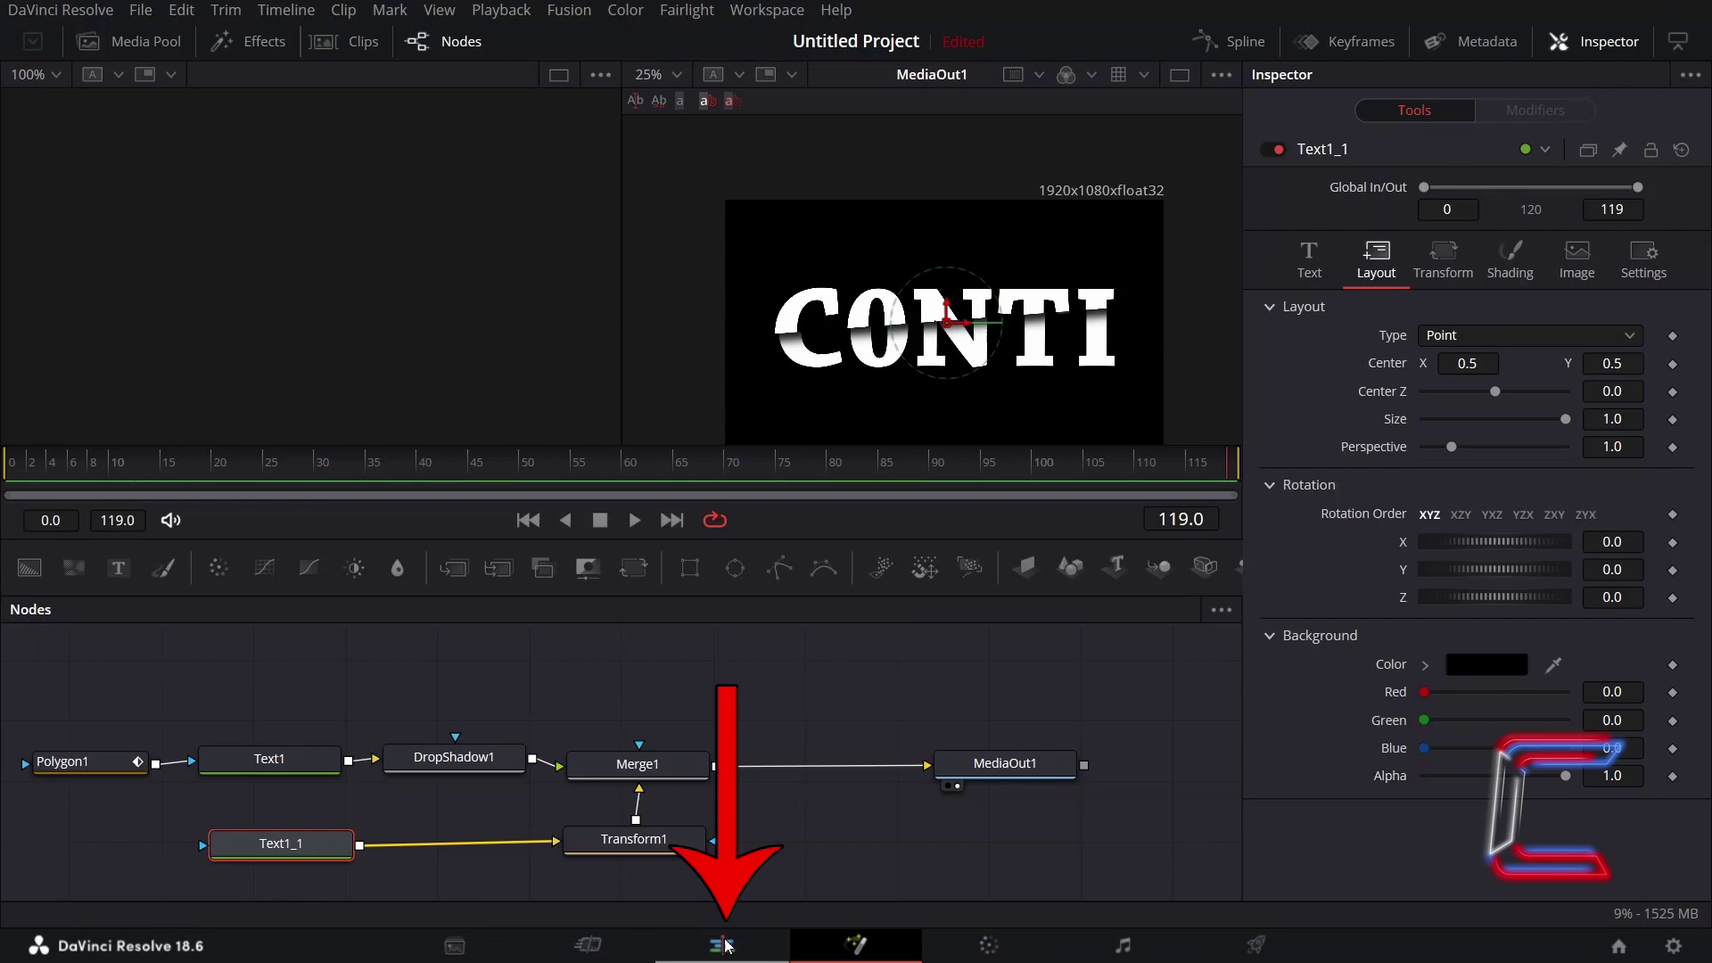
- On the Edit page, crop the CONTI clip with softness 16.03 and zoom it to 0.970 at position -23, -14
click(722, 945)
scroll(1480, 401, down, 2)
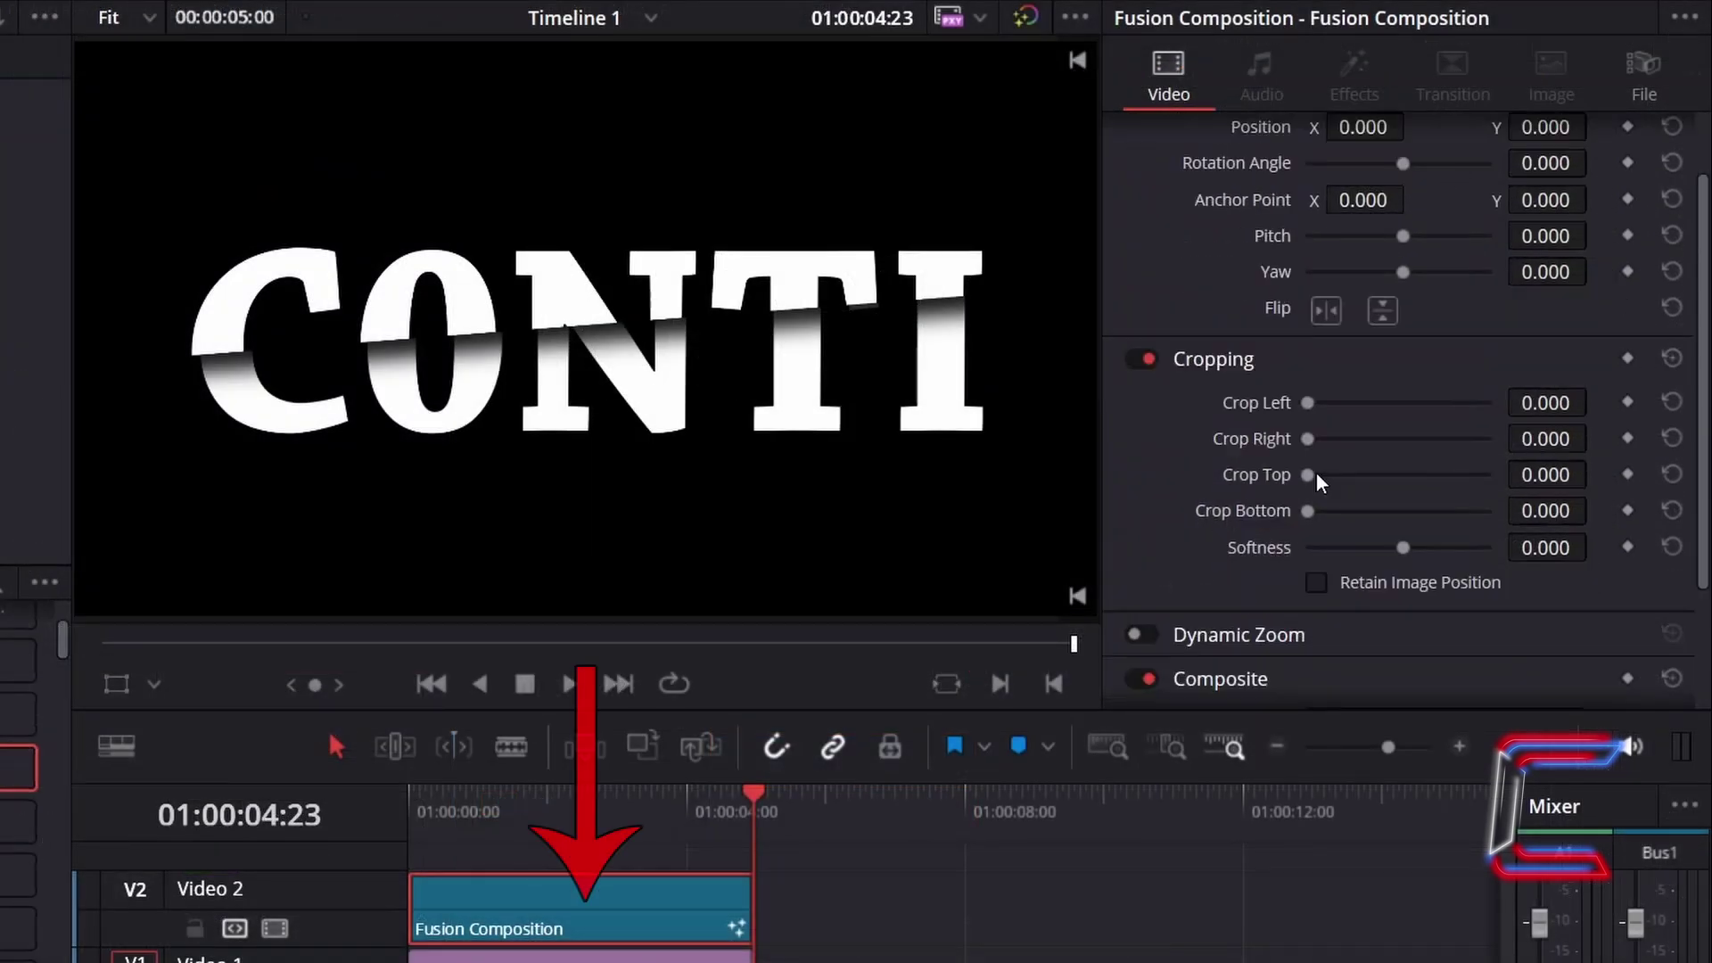
drag(1316, 472, 1343, 522)
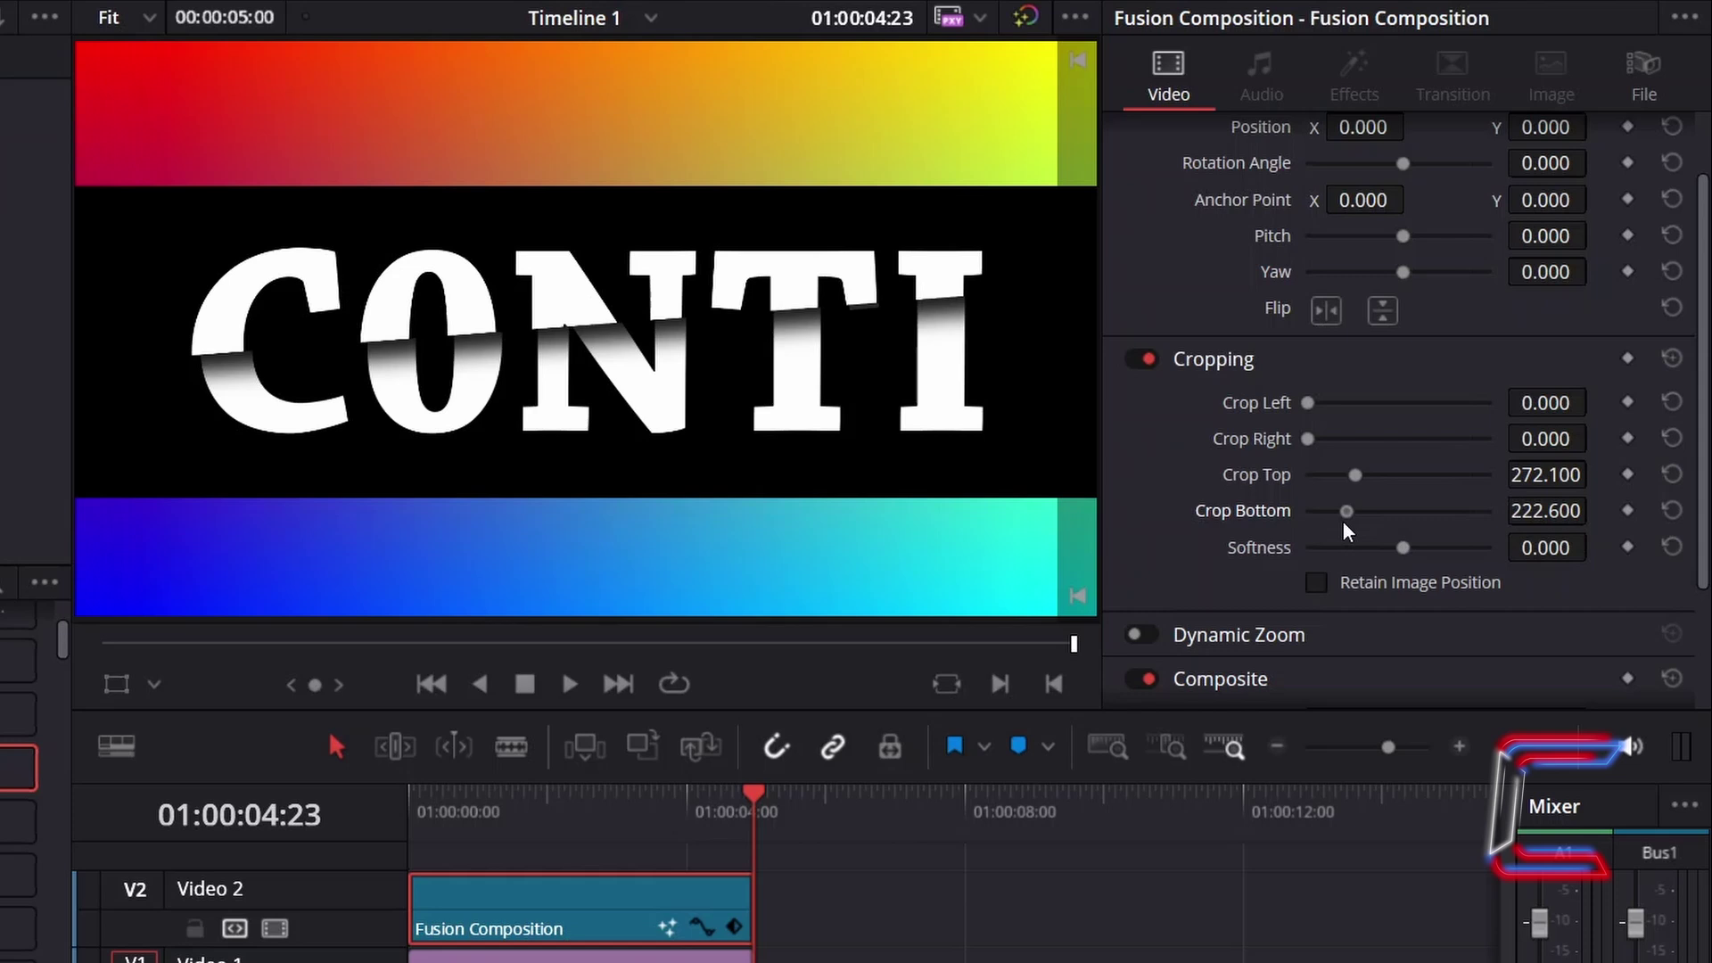
drag(1307, 438, 1324, 405)
drag(1403, 548, 1416, 560)
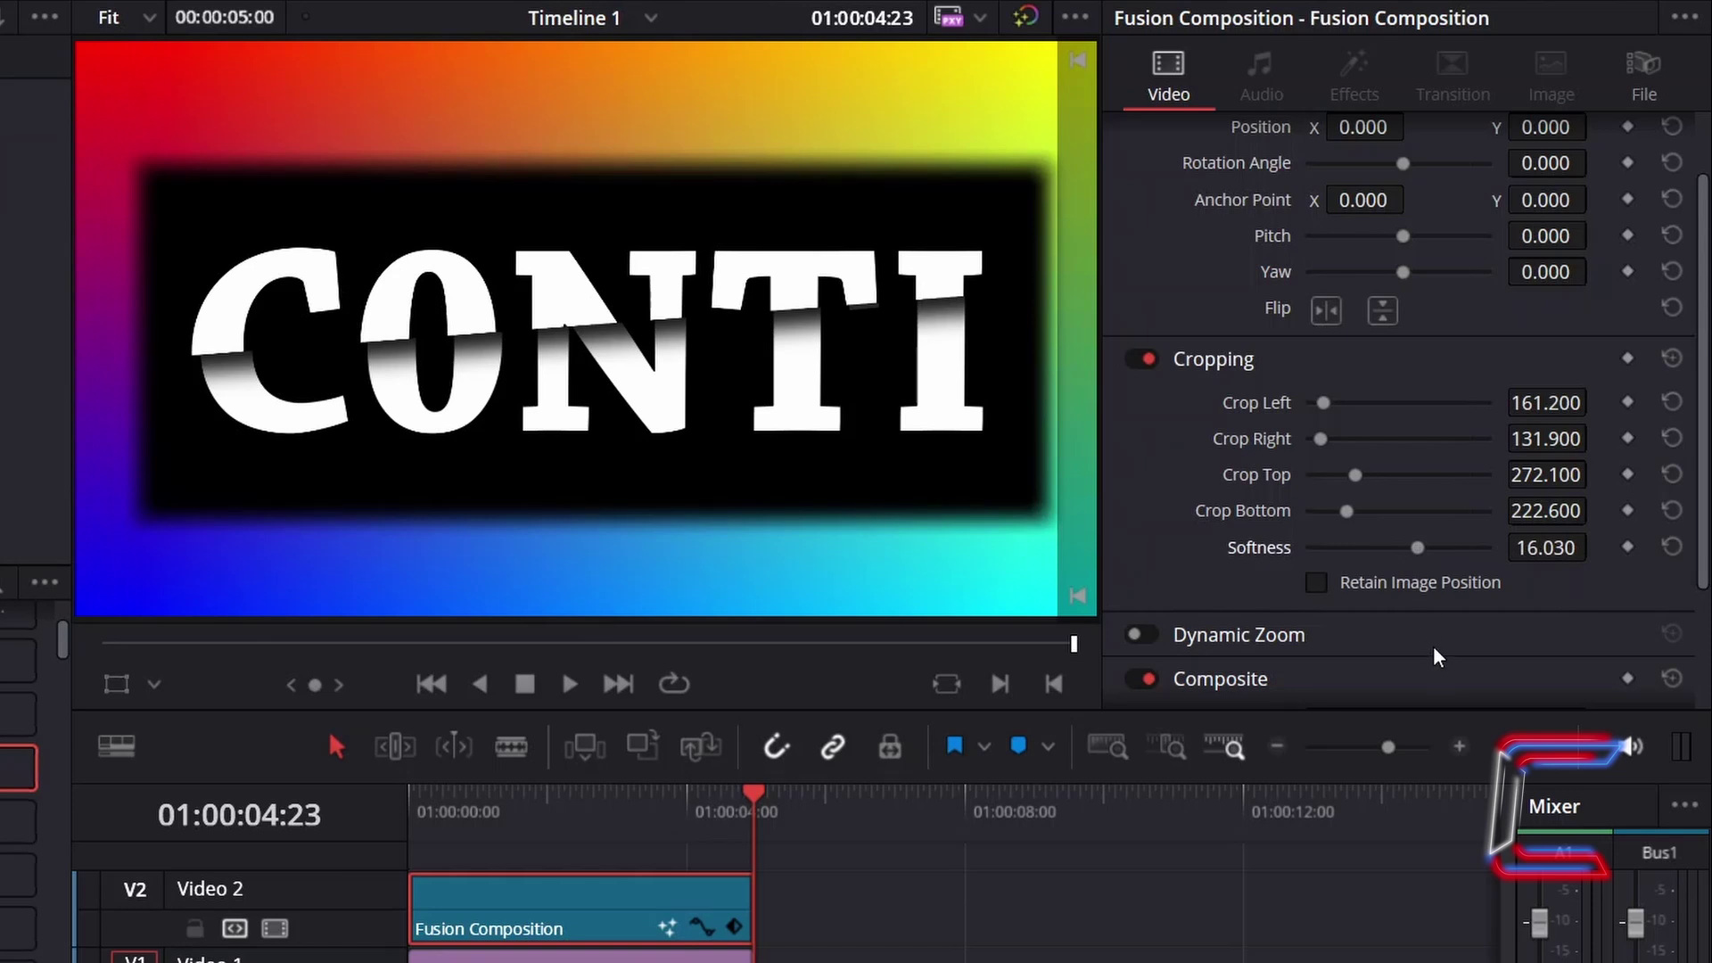
scroll(1394, 624, up, 2)
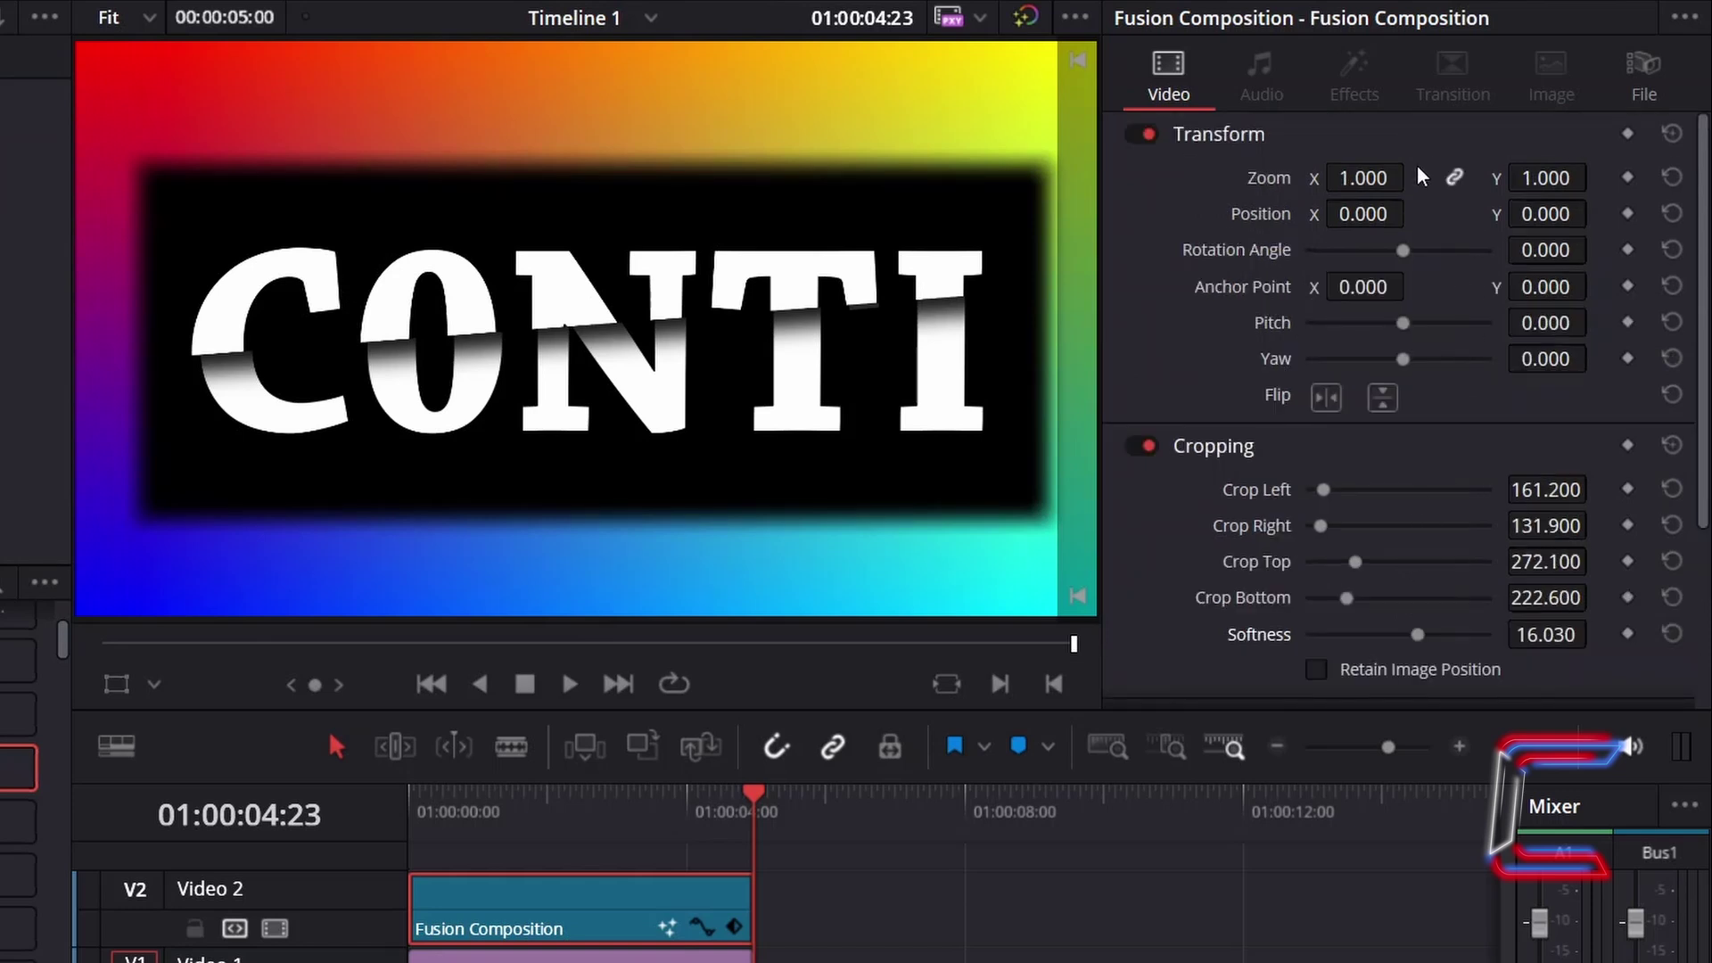
drag(1360, 178, 1345, 214)
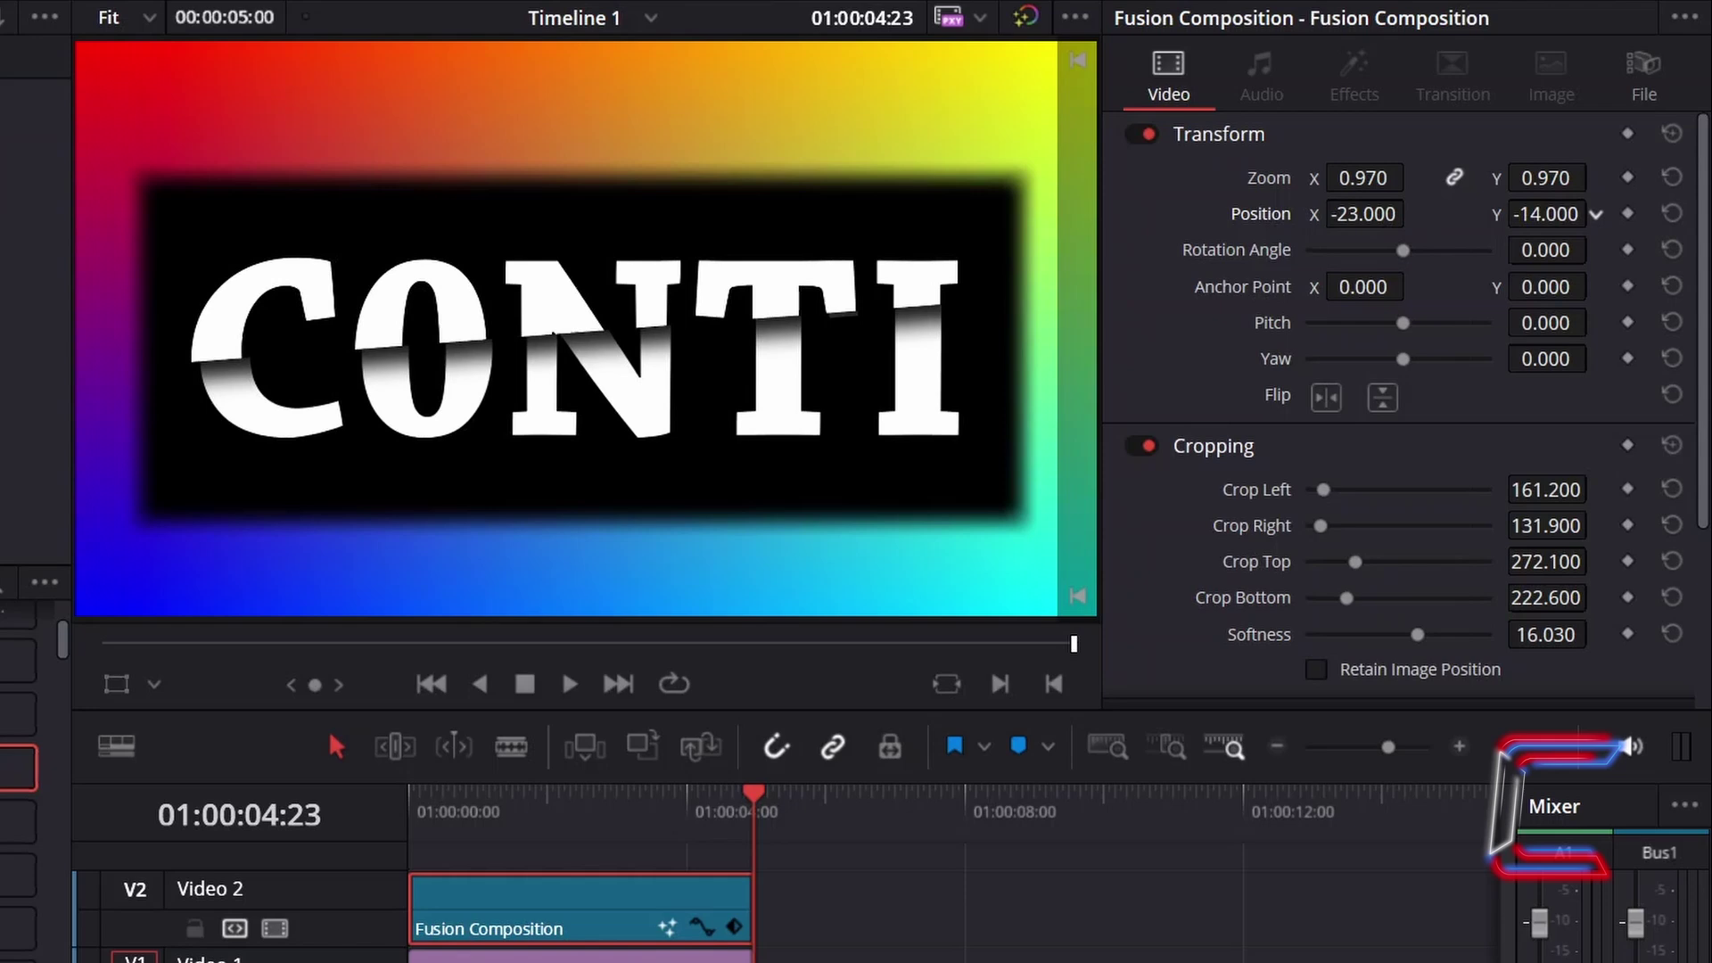